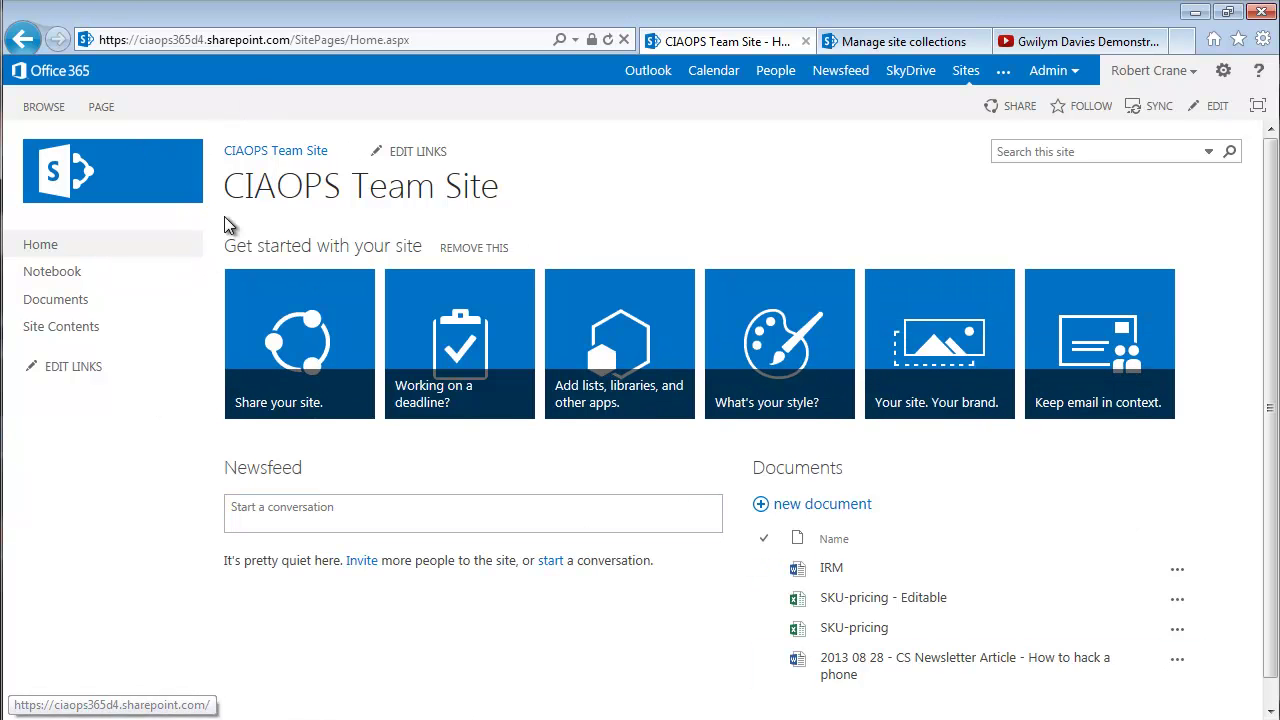
- Open the public site from the promoted sites on the Office 365 Sites page
left_click(40, 70)
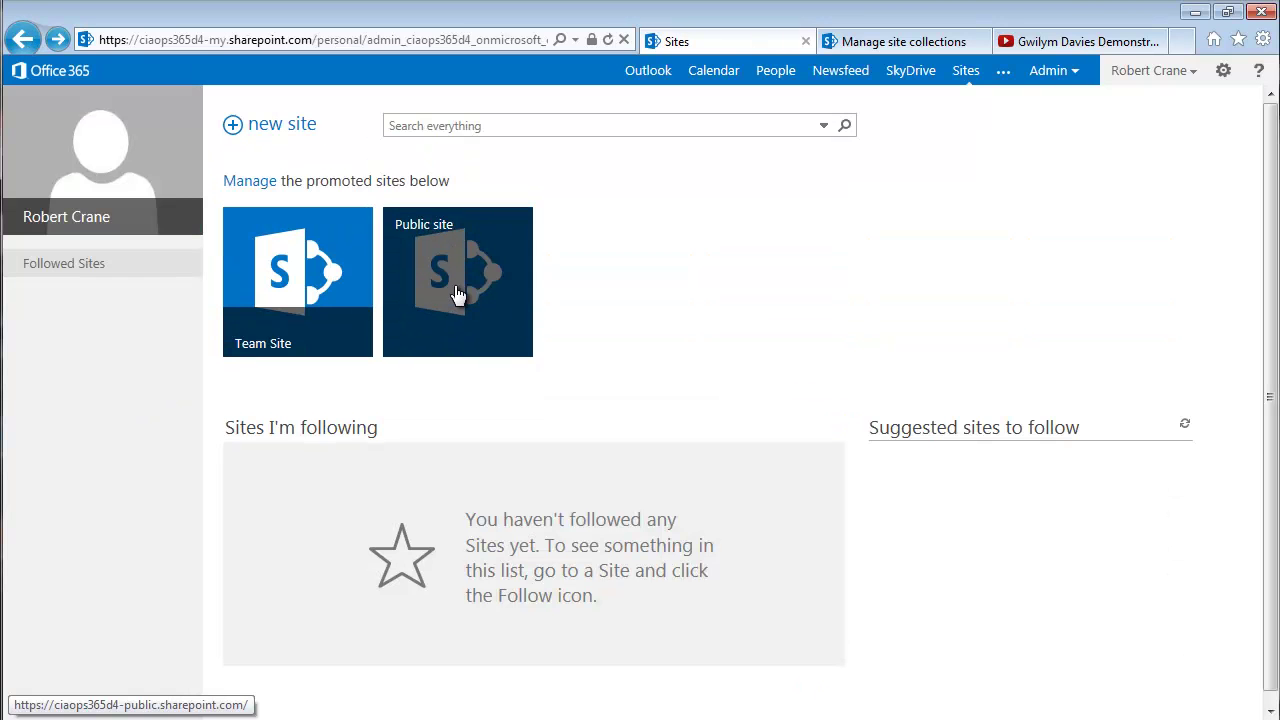
left_click(456, 290)
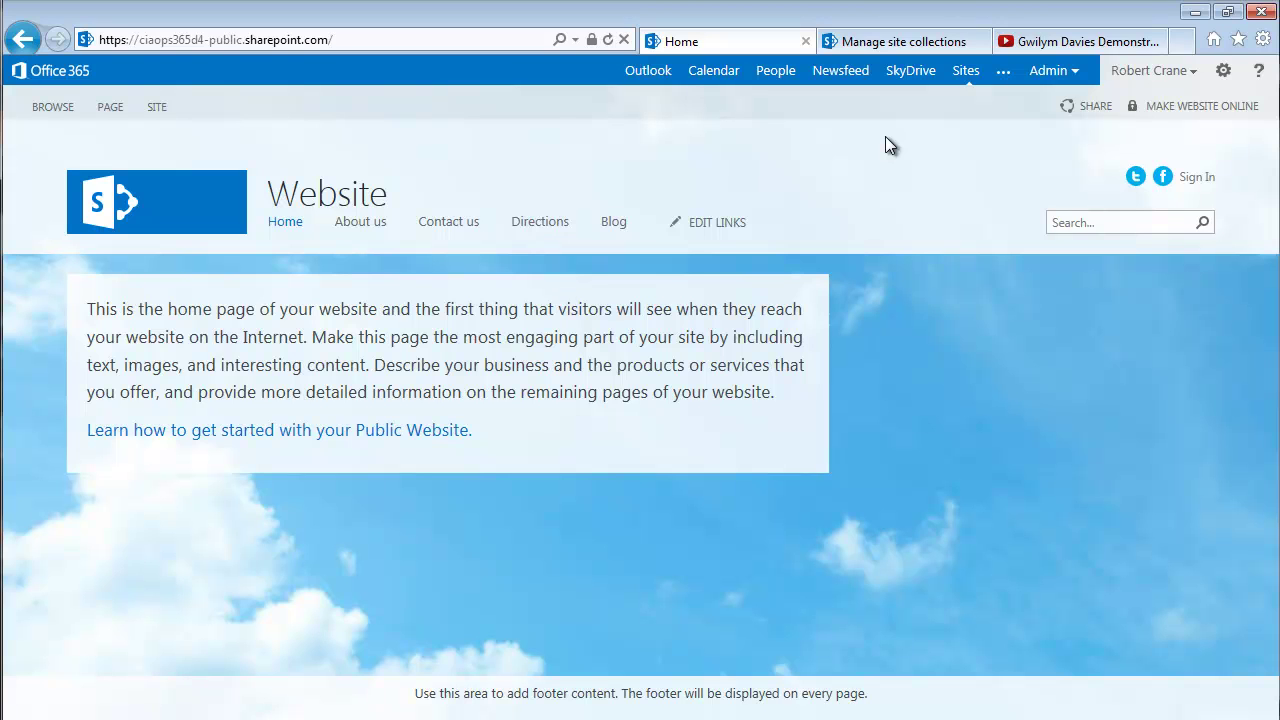
- Switch to the SharePoint admin center's site collections and view which types of new site can be created
left_click(1060, 82)
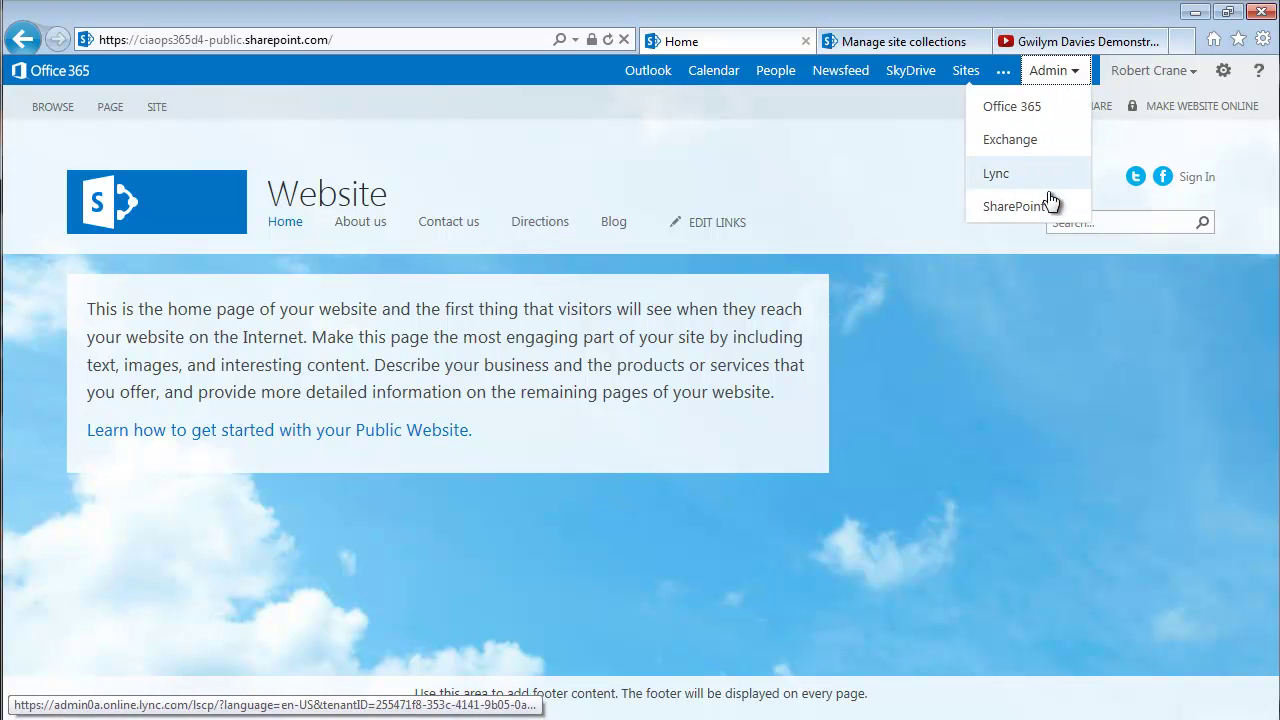
left_click(910, 41)
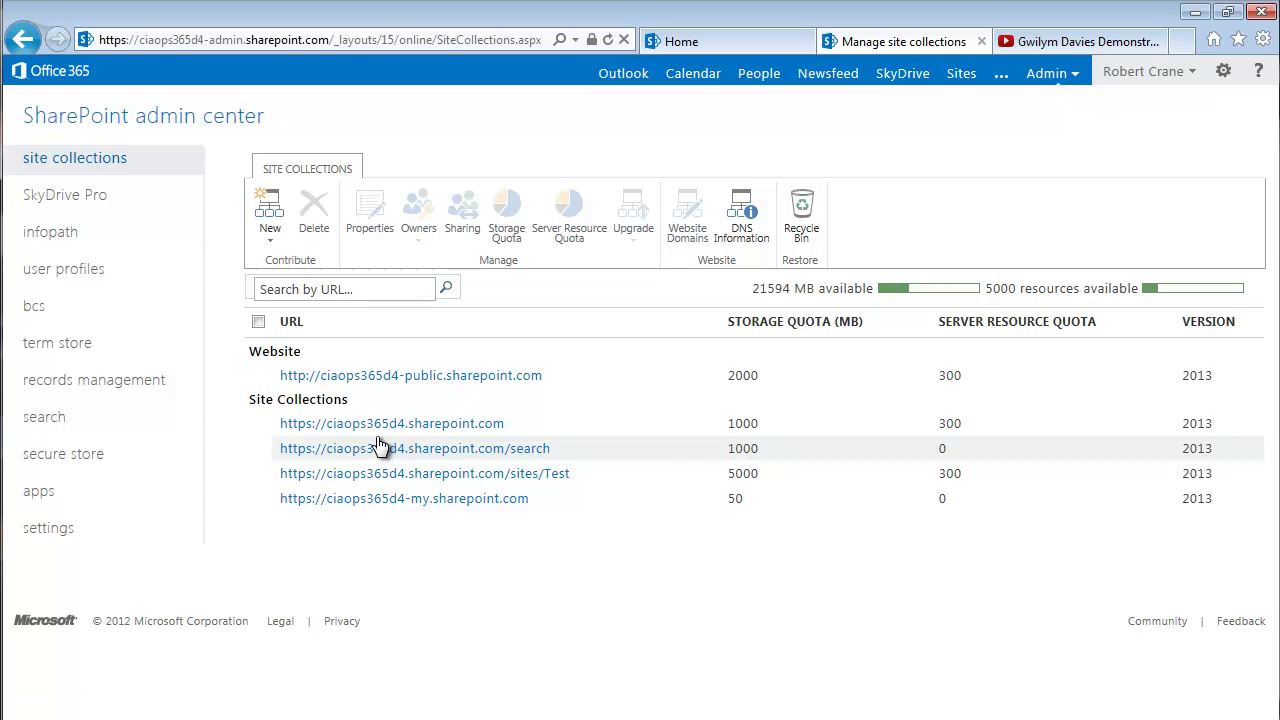
left_click(271, 235)
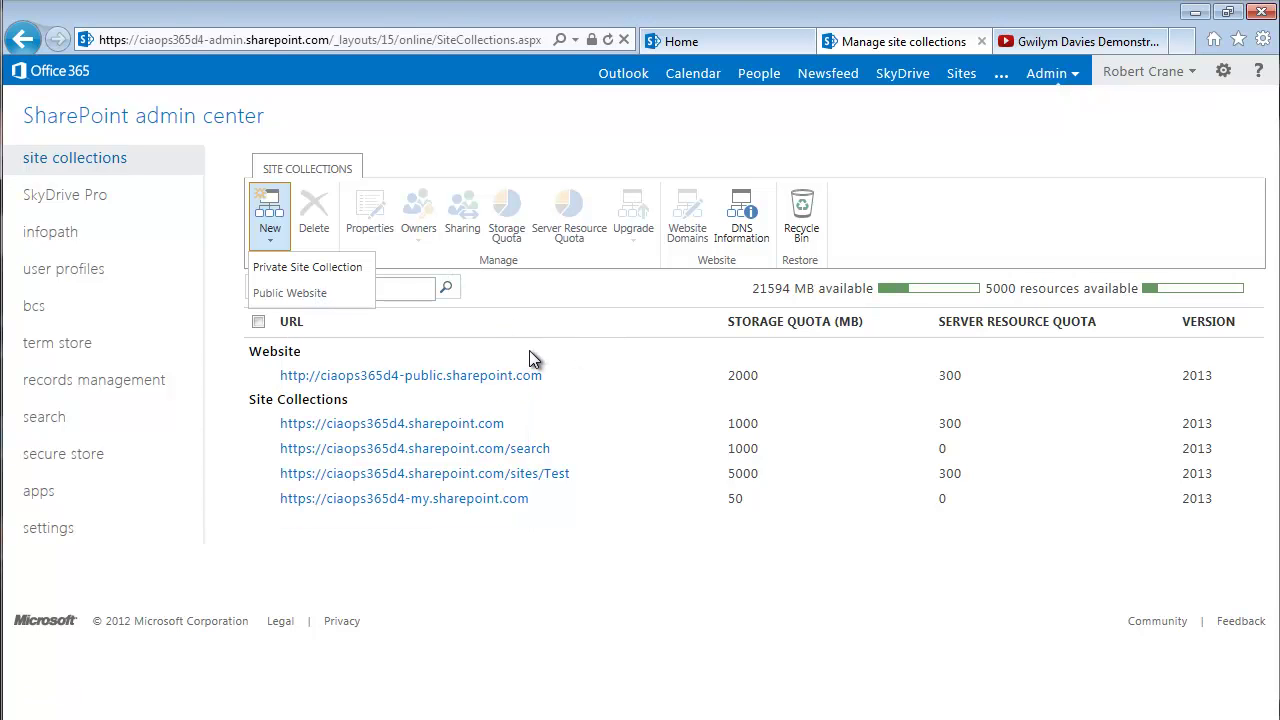
left_click(262, 424)
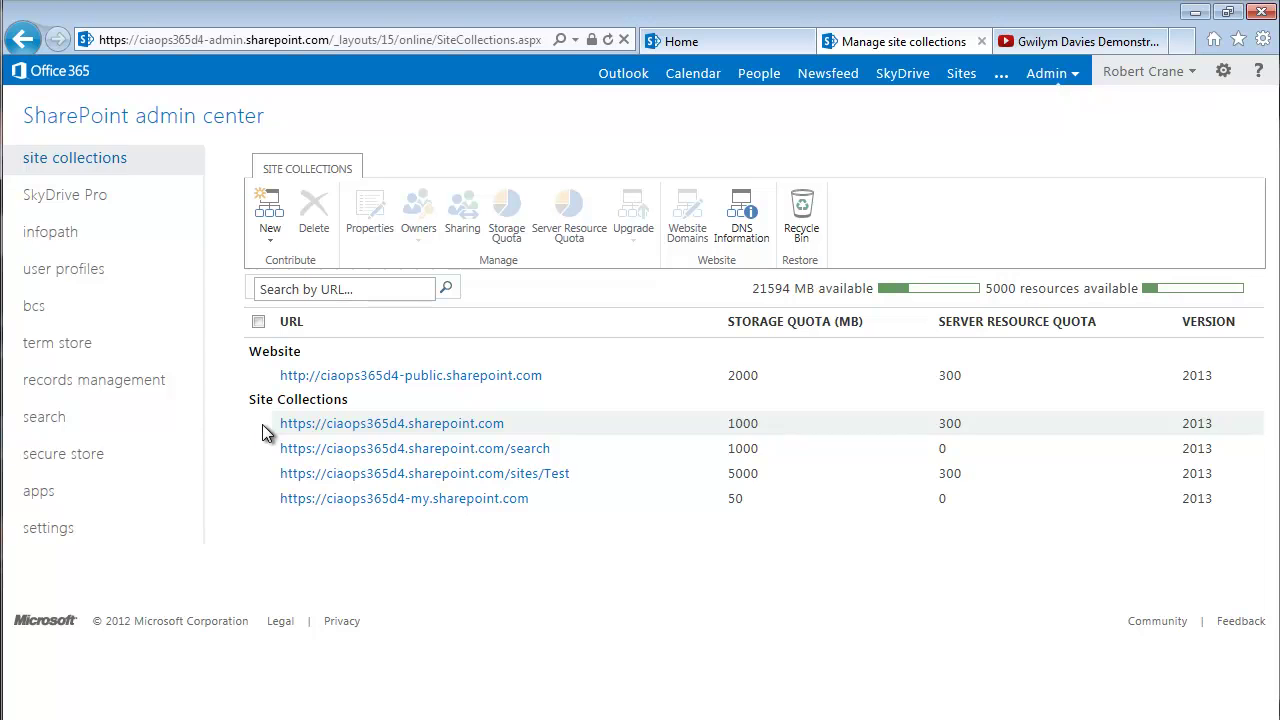
- Select the /search site collection and review its owner options and storage quota settings, leaving them unsaved
left_click(612, 450)
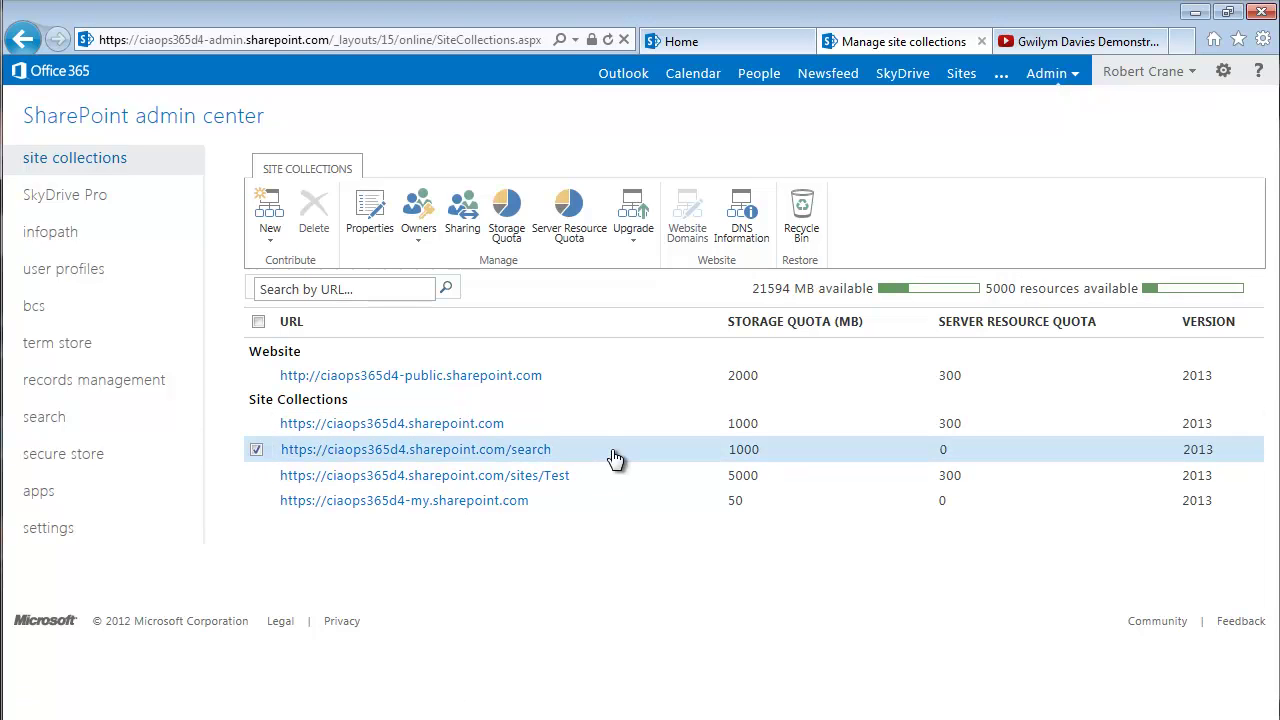
left_click(417, 248)
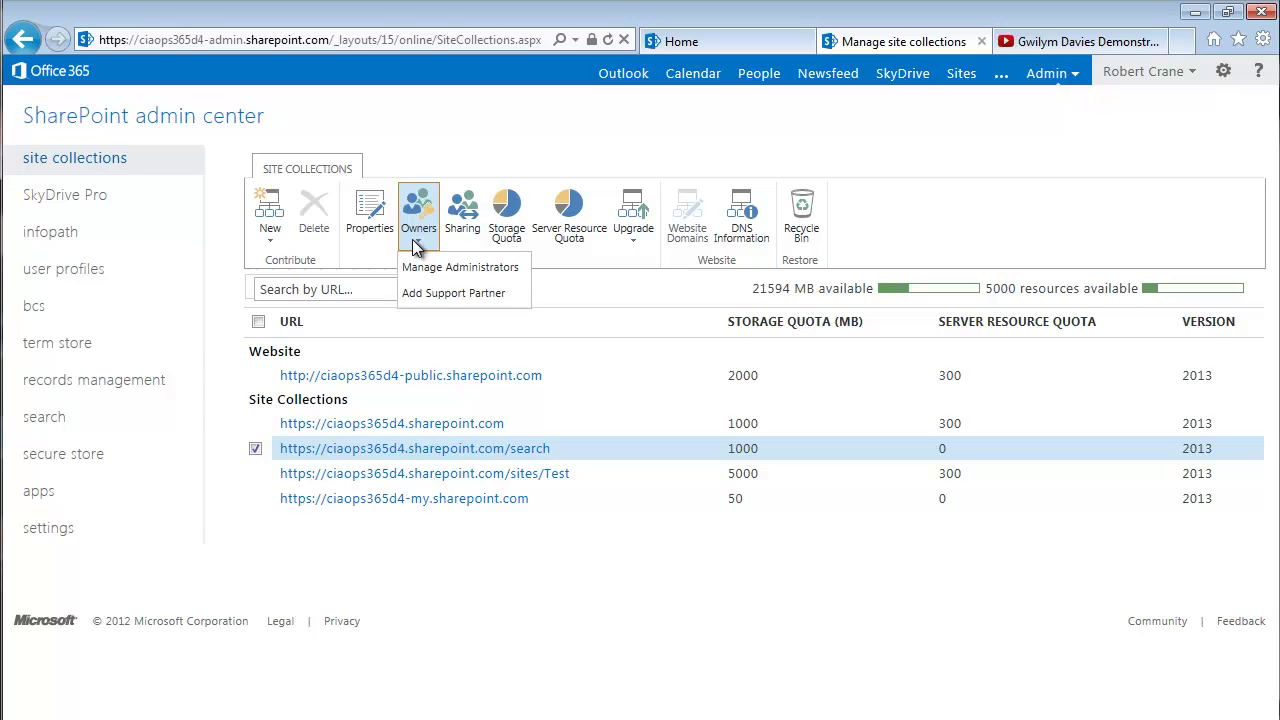
left_click(508, 203)
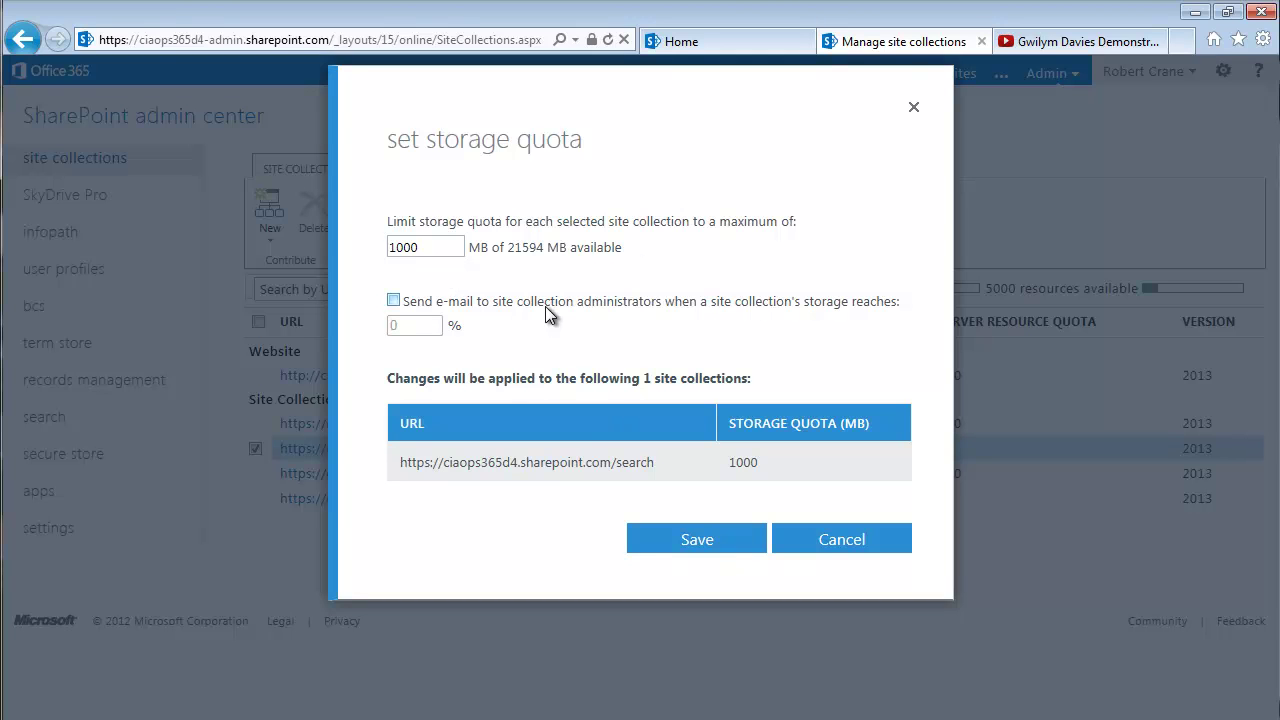
left_click(859, 549)
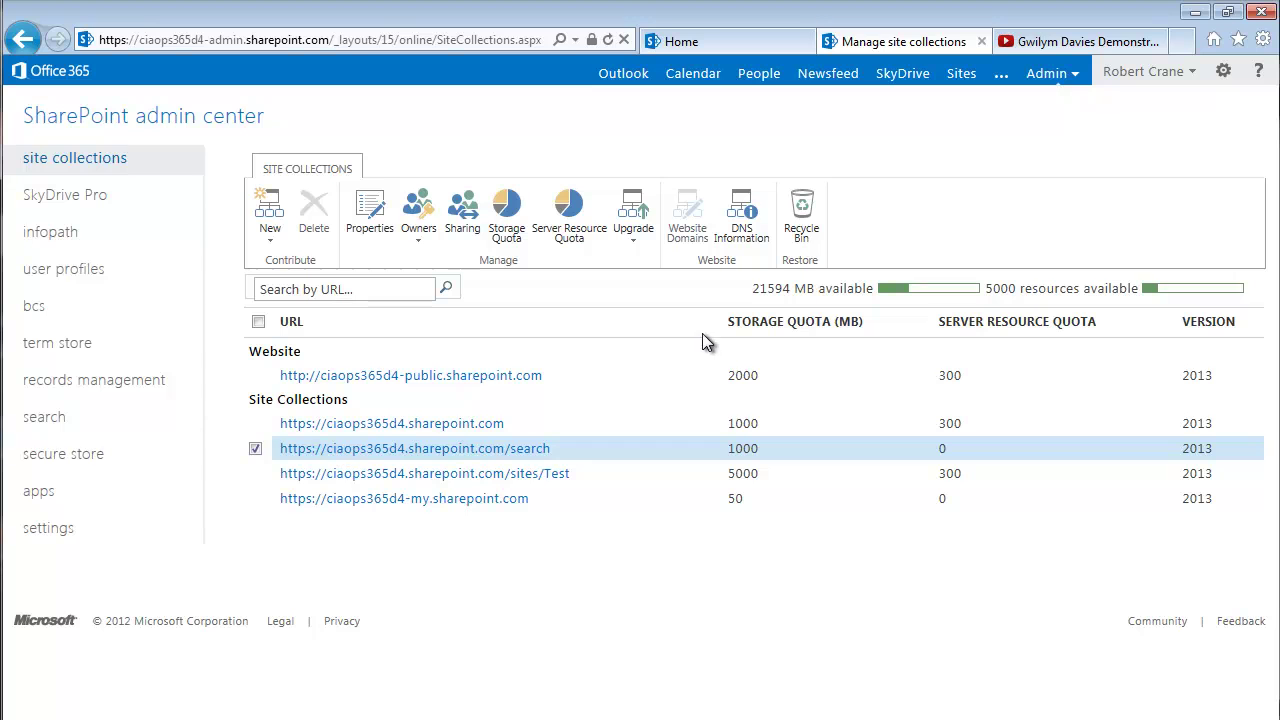
- Select the public website and review its domain rename settings, then cancel without choosing a domain
left_click(560, 377)
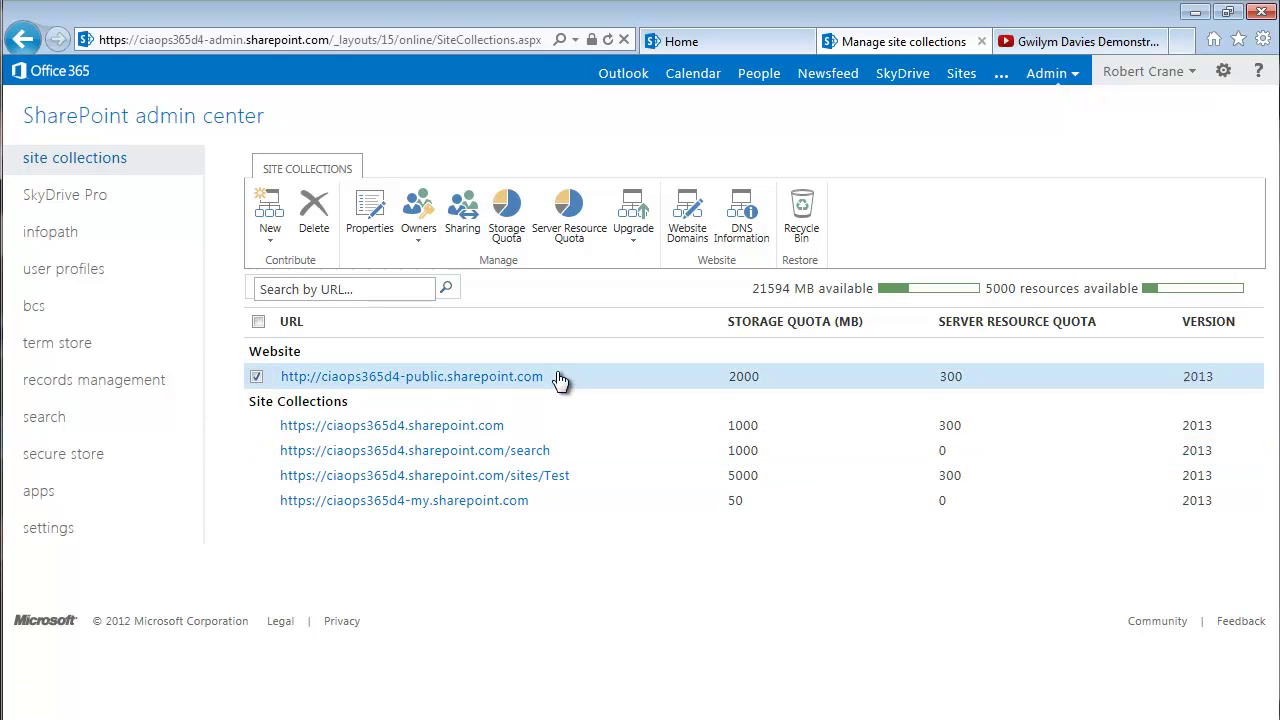
left_click(702, 236)
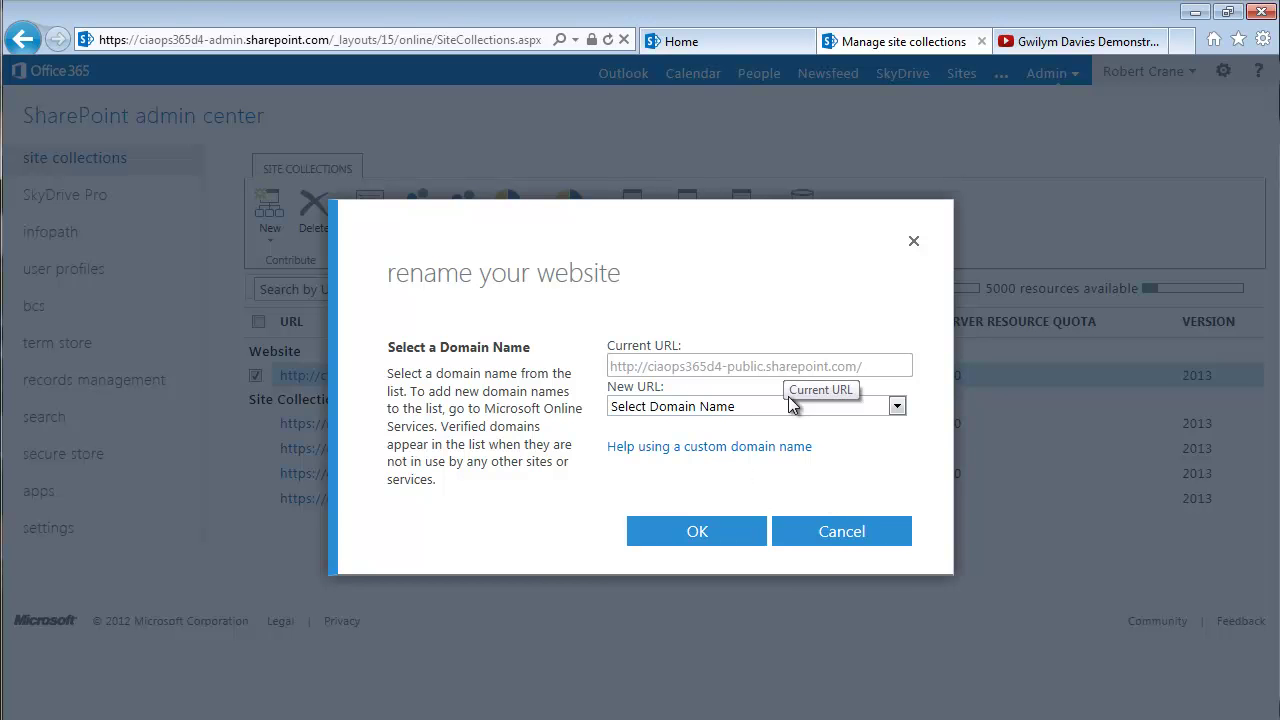
left_click(834, 537)
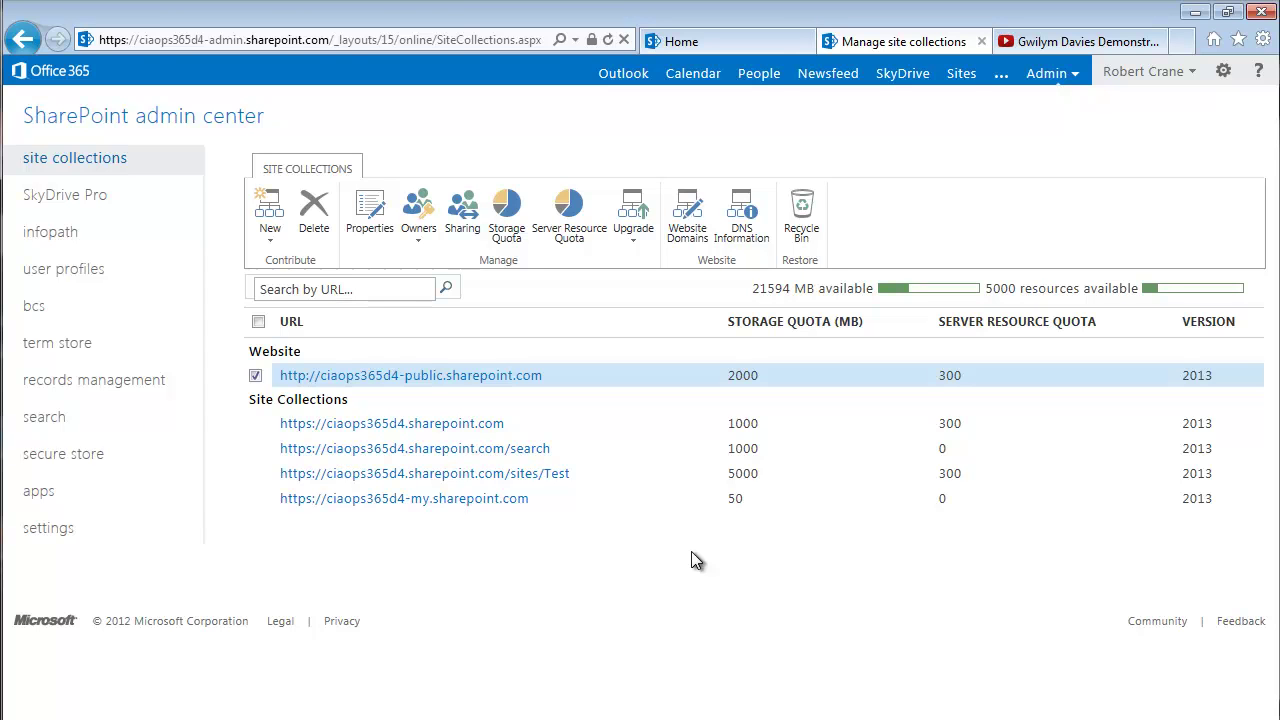
- Return to the public website and open its Change the Look design gallery
left_click(724, 42)
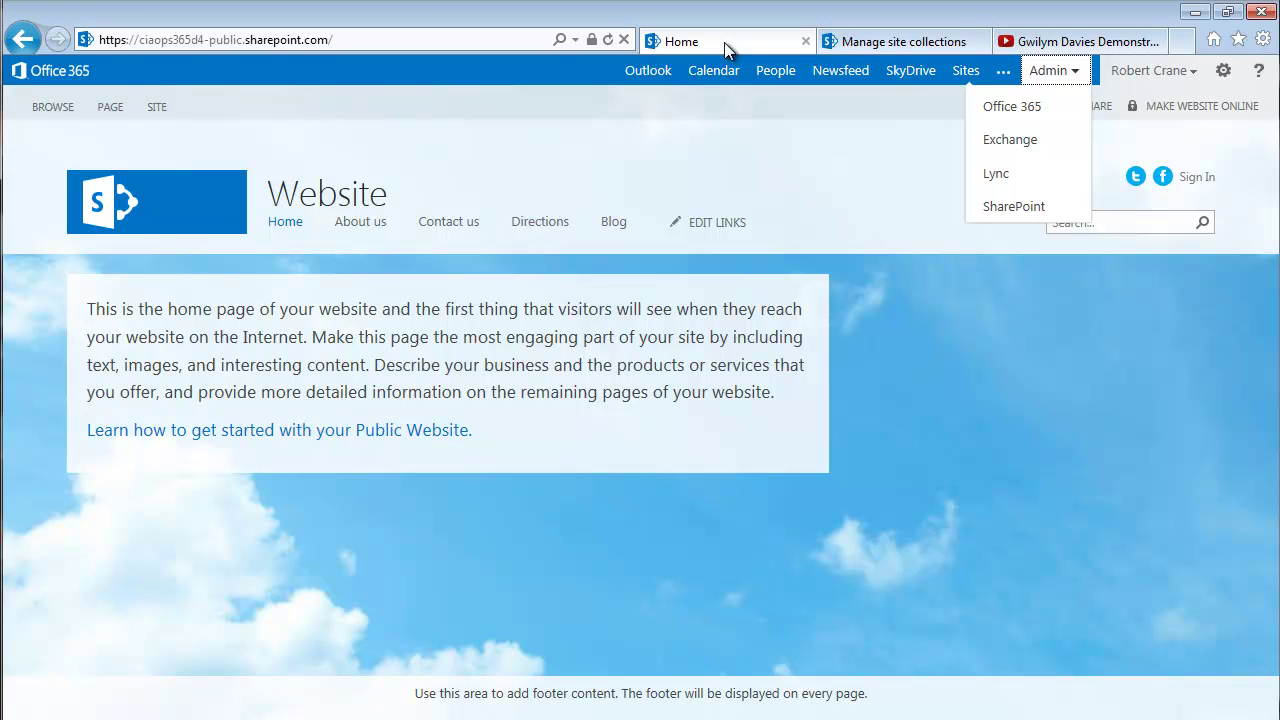
left_click(1161, 142)
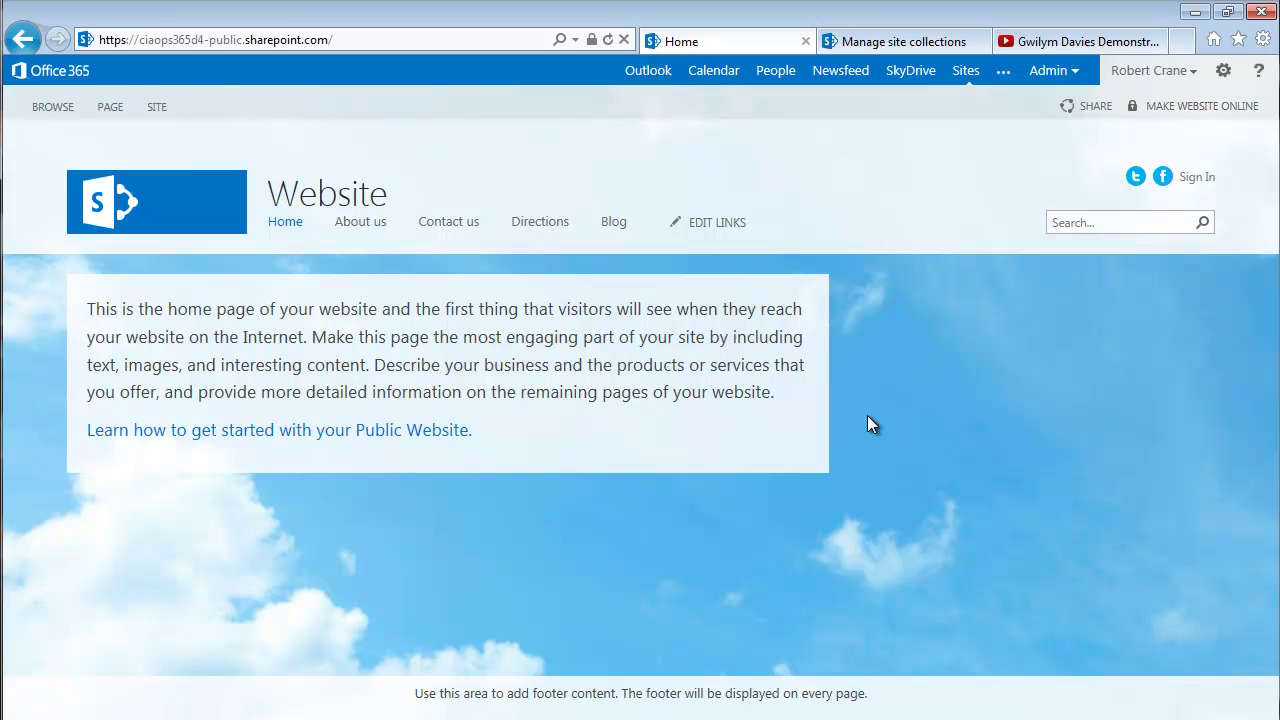
left_click(156, 110)
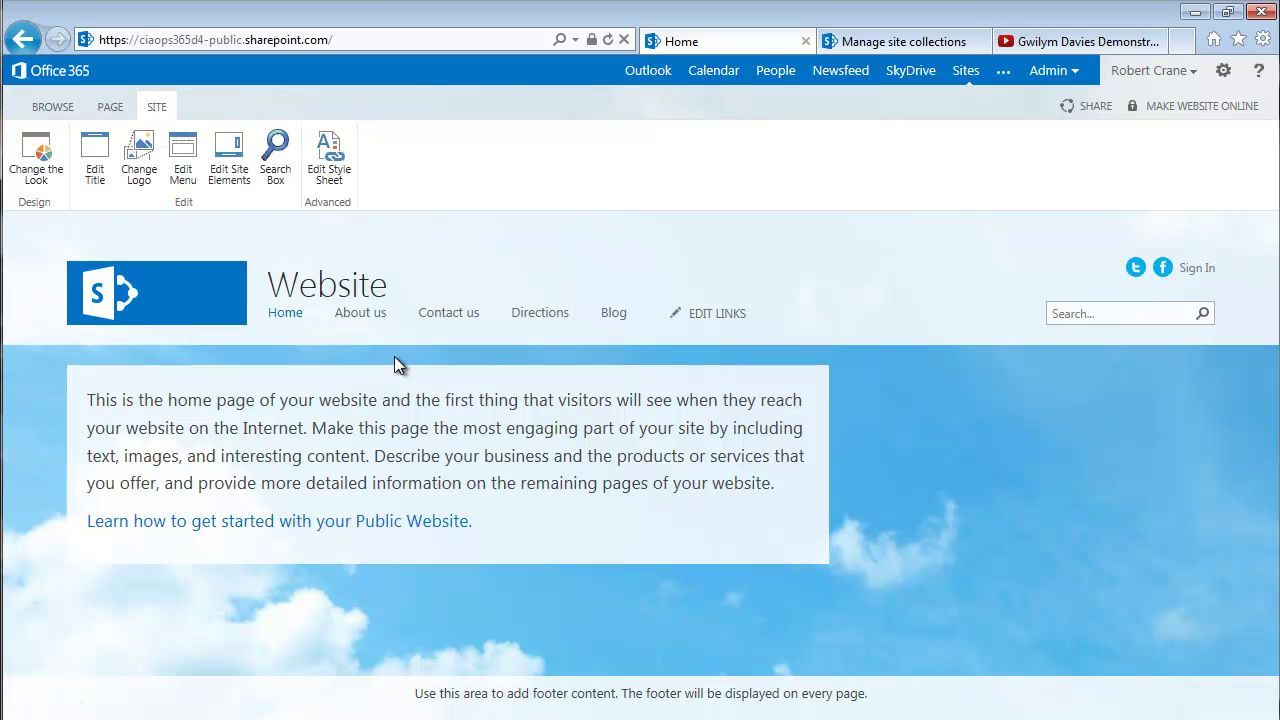
left_click(38, 154)
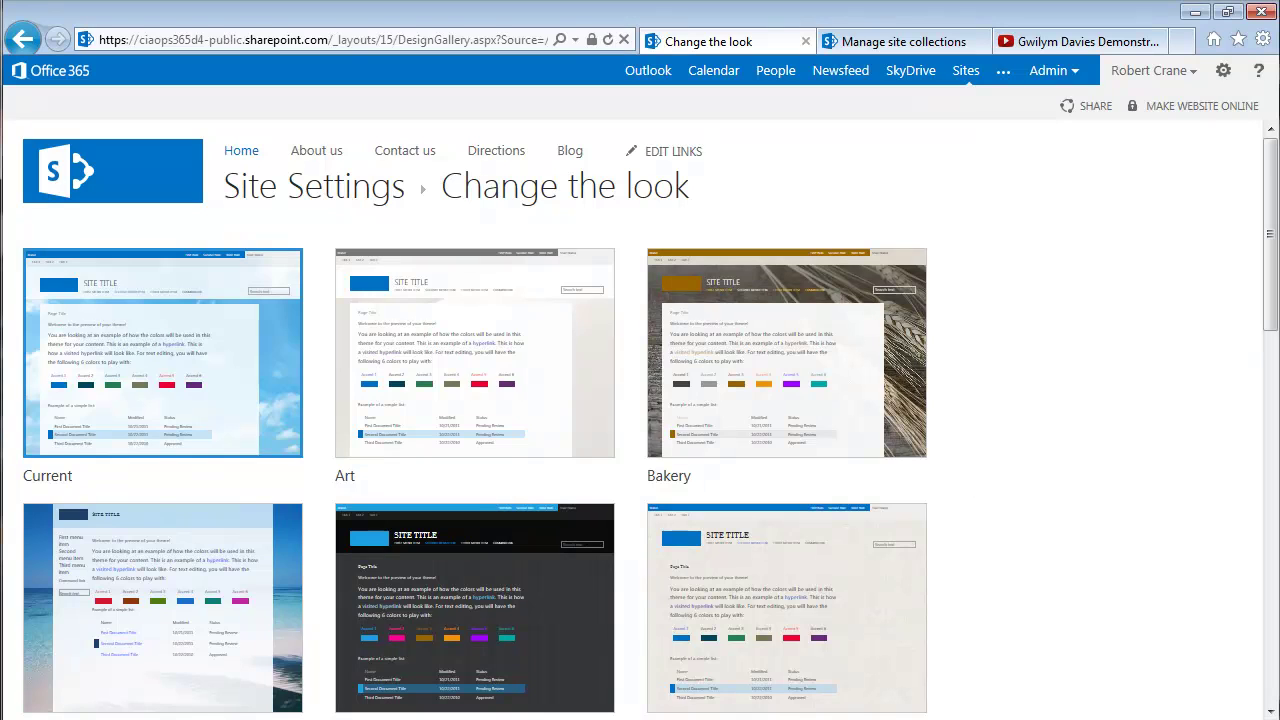
- Browse the design gallery and choose the Coffee design
left_click(1270, 711)
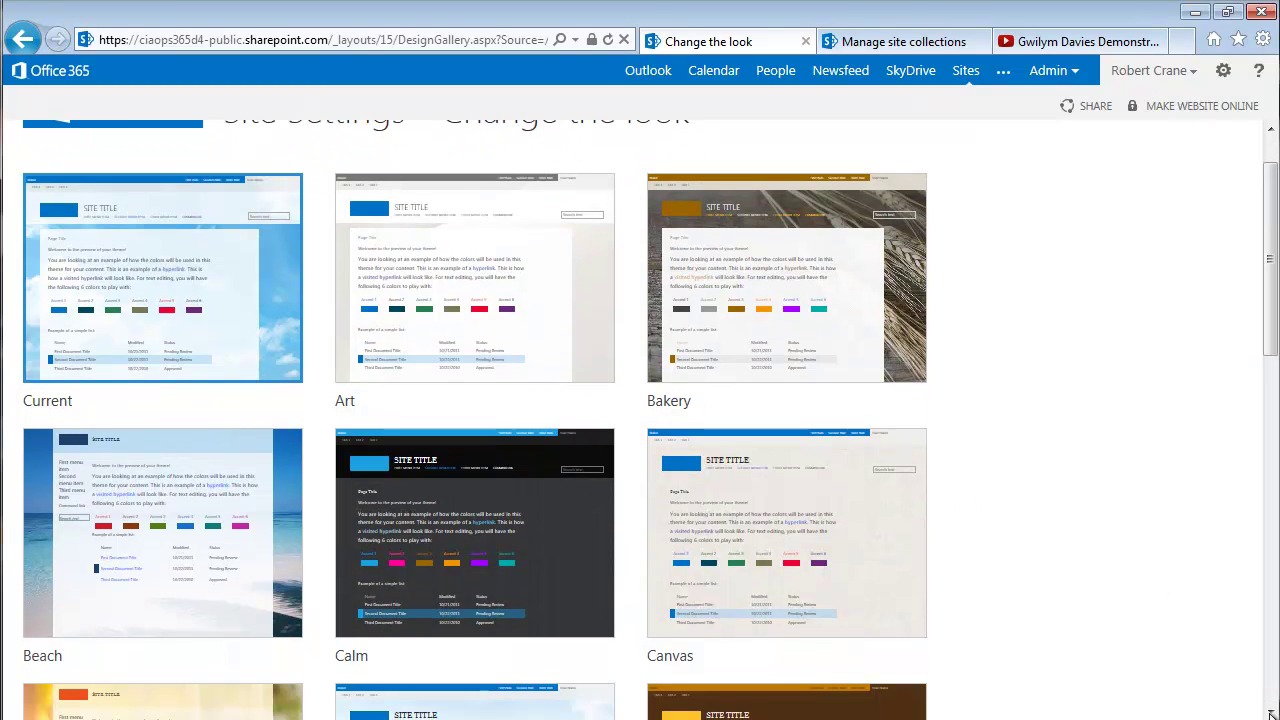
left_click(1270, 711)
left_click(1270, 711)
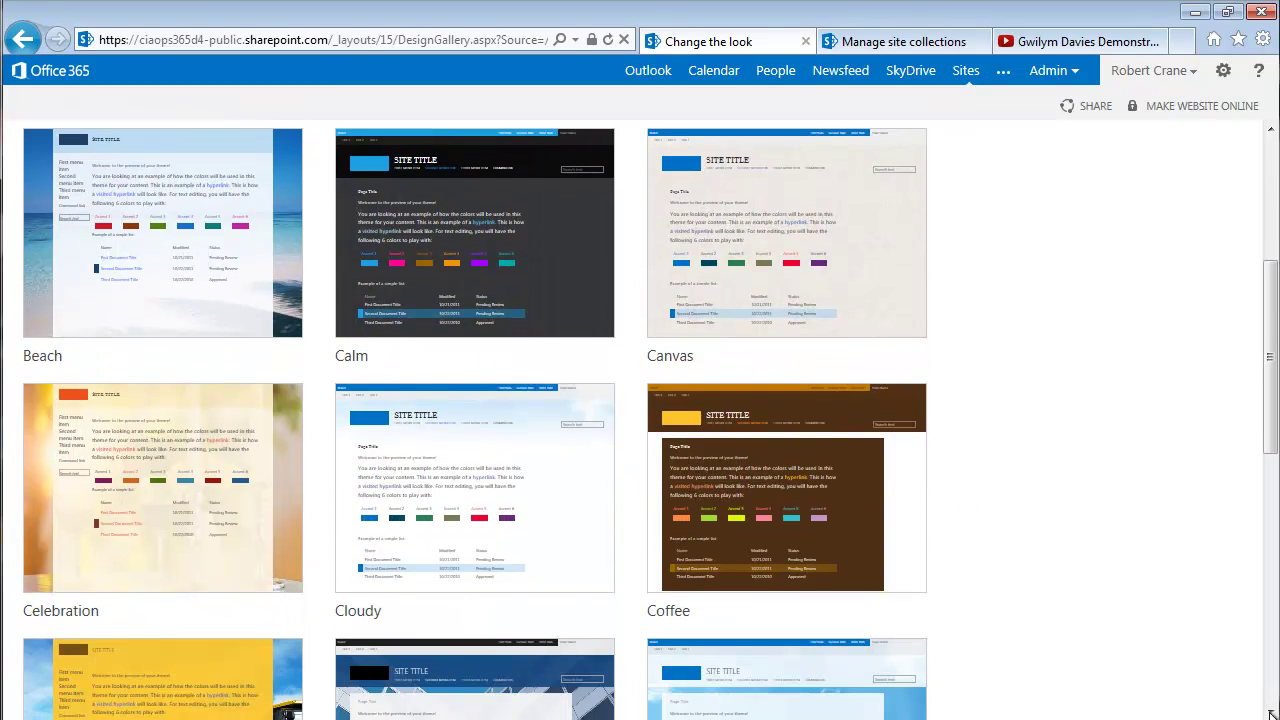
left_click(1270, 711)
left_click(1270, 711)
left_click(1270, 711)
left_click(1270, 711)
left_click(1270, 711)
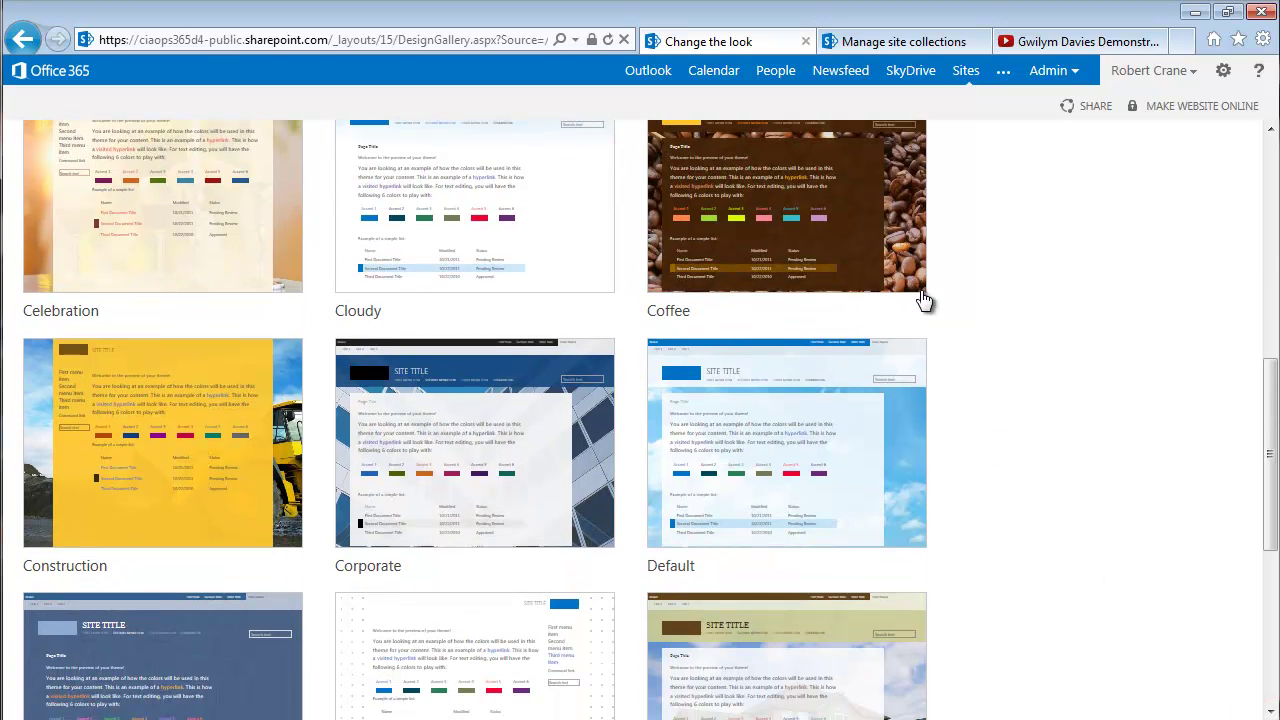
left_click(901, 248)
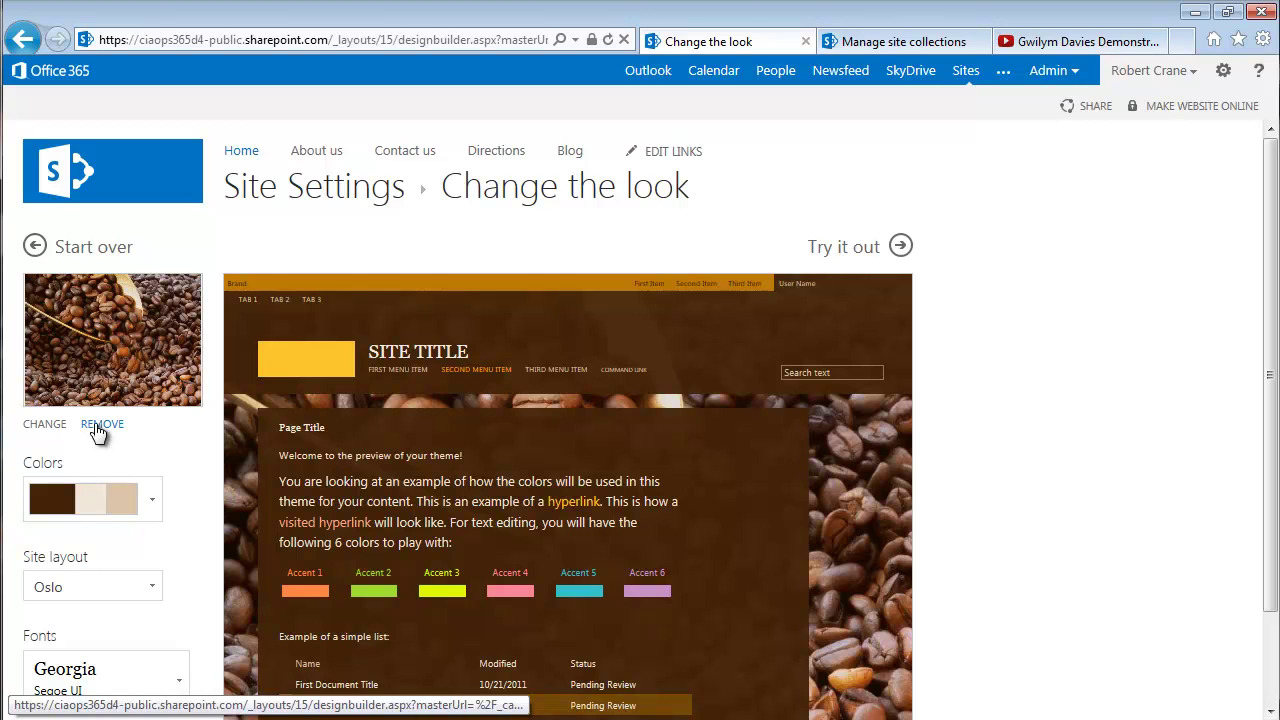
- Examine the color palettes, site layouts and font schemes offered for the Coffee design, keeping the Oslo layout
left_click(152, 500)
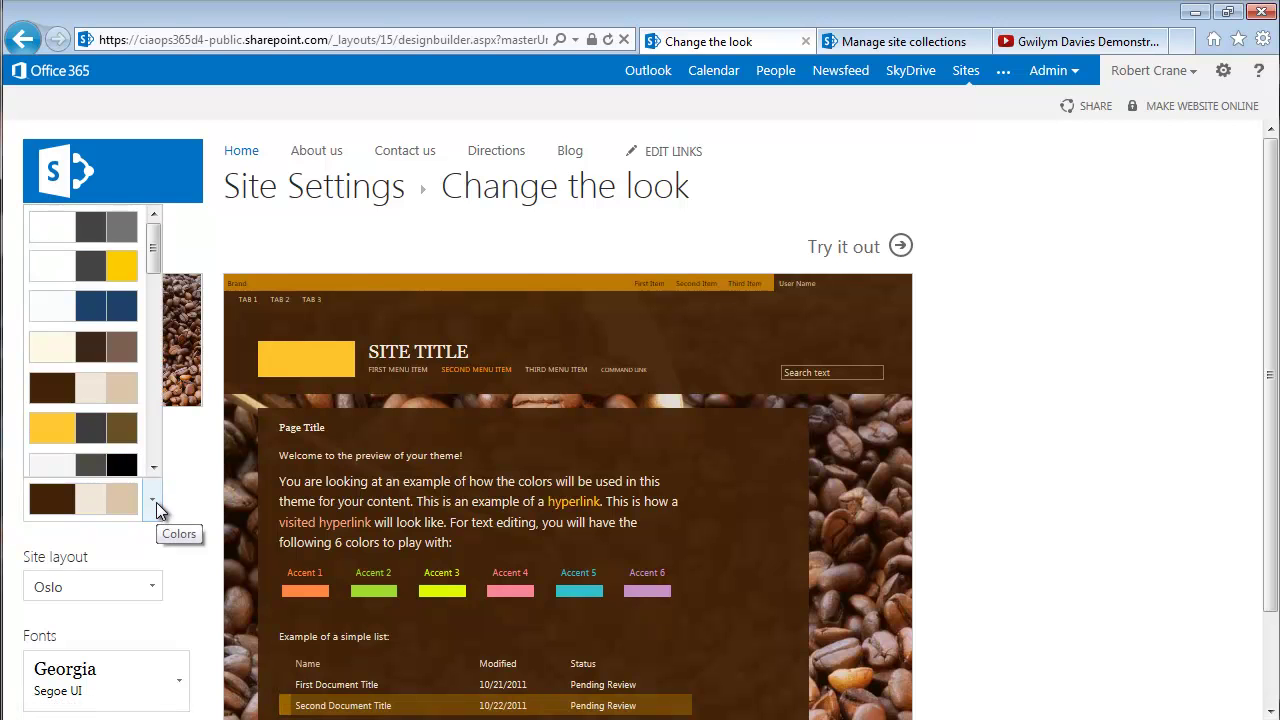
left_click(155, 505)
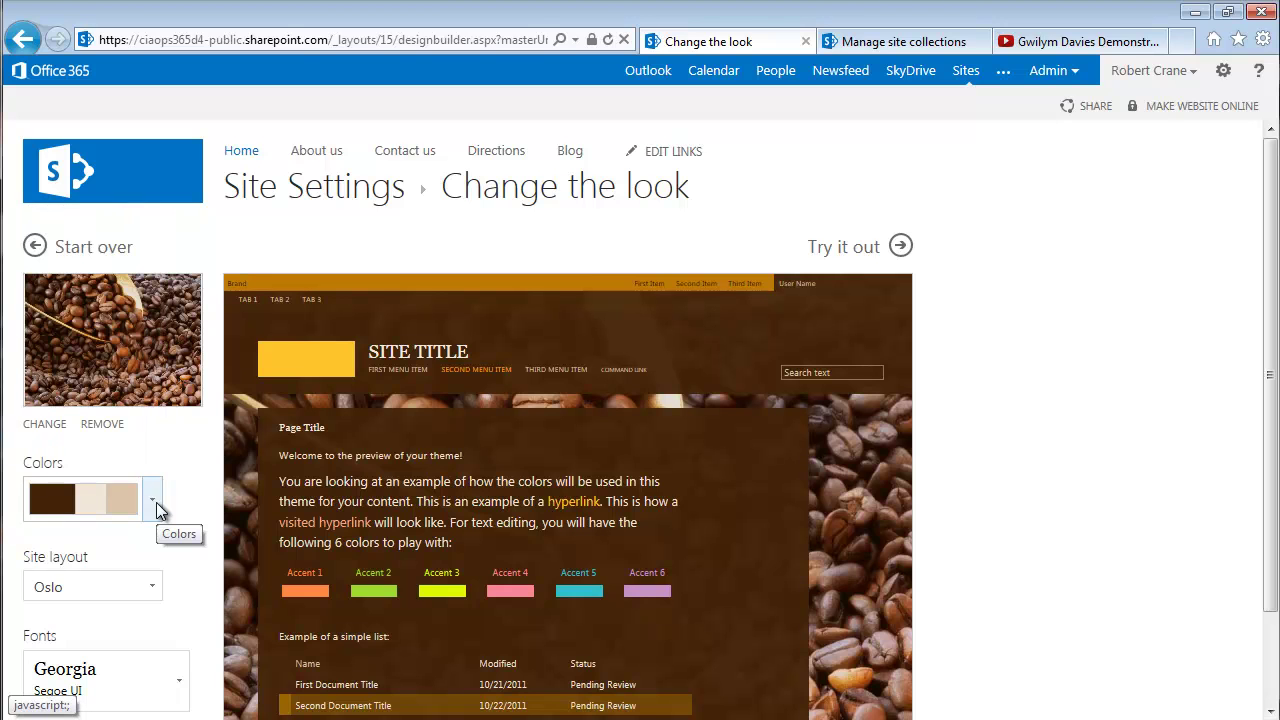
left_click(152, 588)
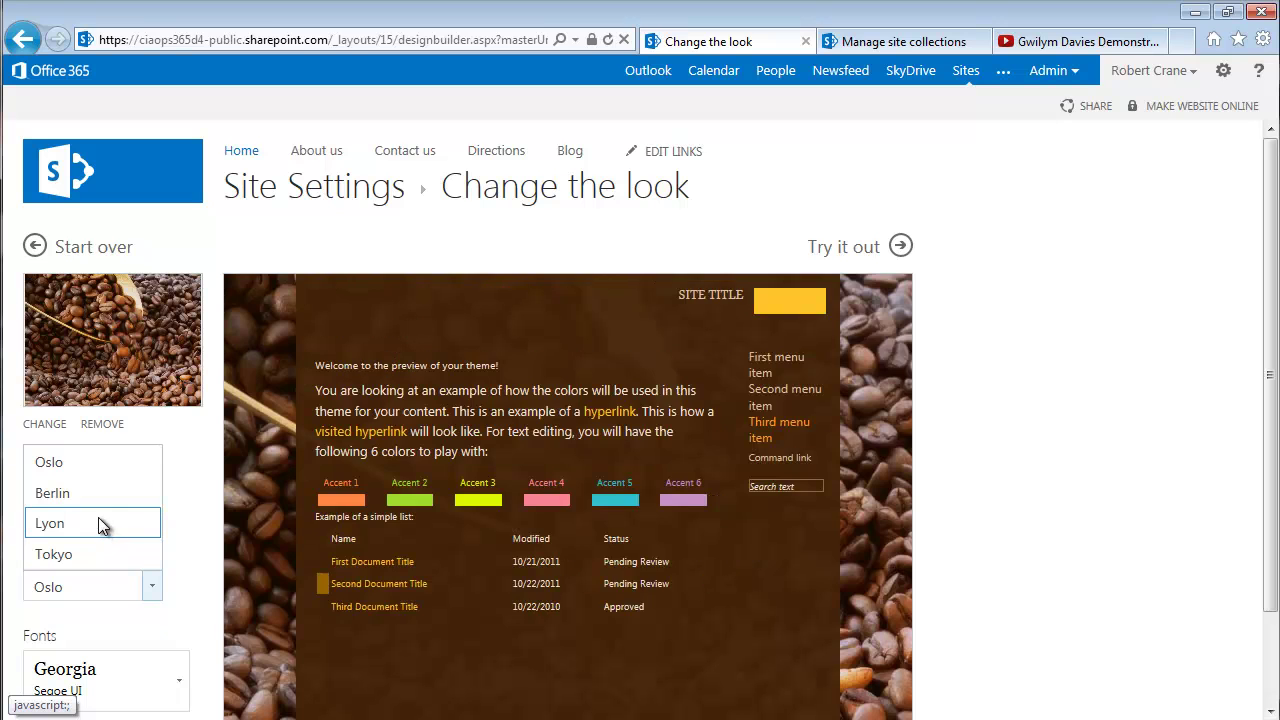
left_click(70, 466)
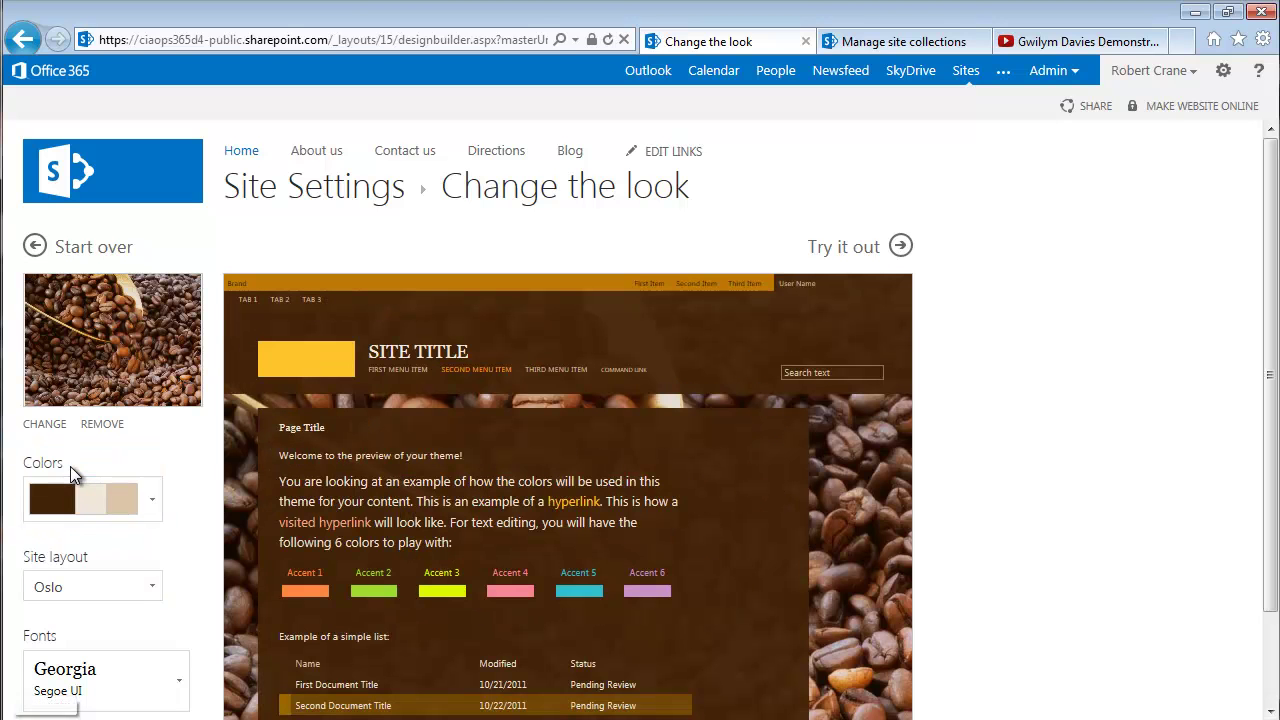
left_click(182, 688)
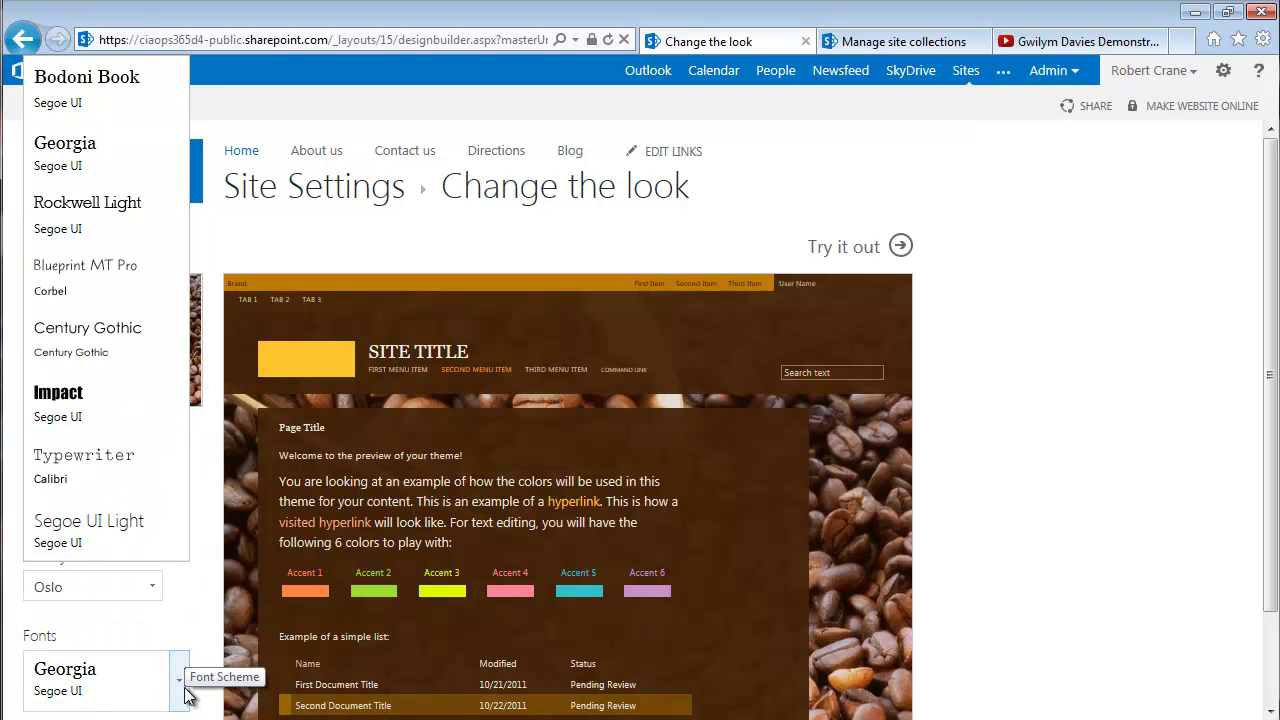
left_click(184, 690)
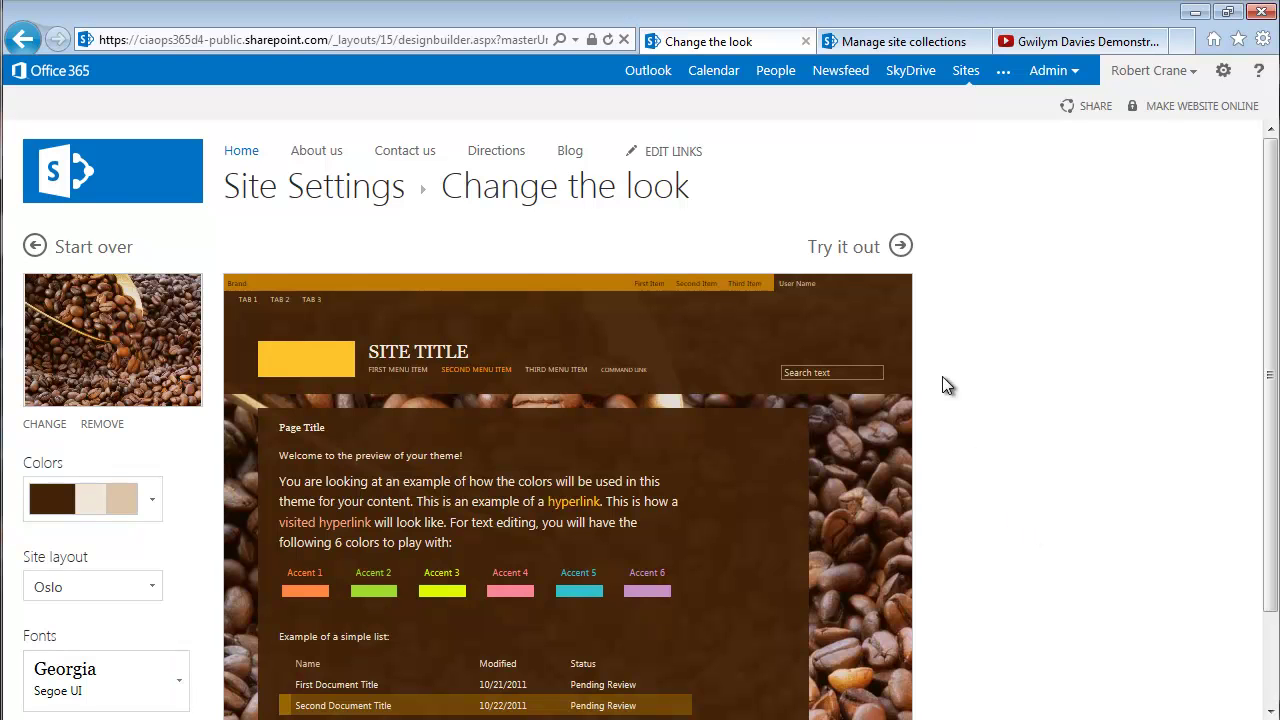
- Try out the Coffee design on the public website and keep it
left_click(900, 249)
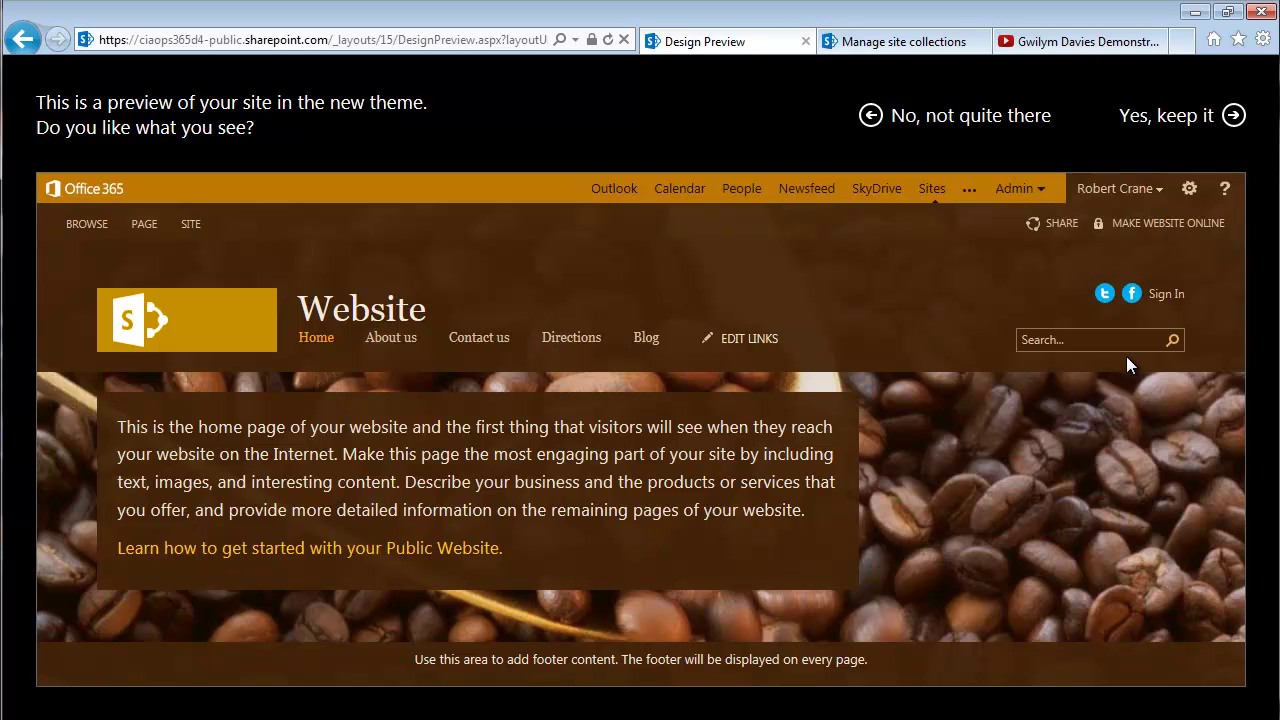
left_click(1173, 122)
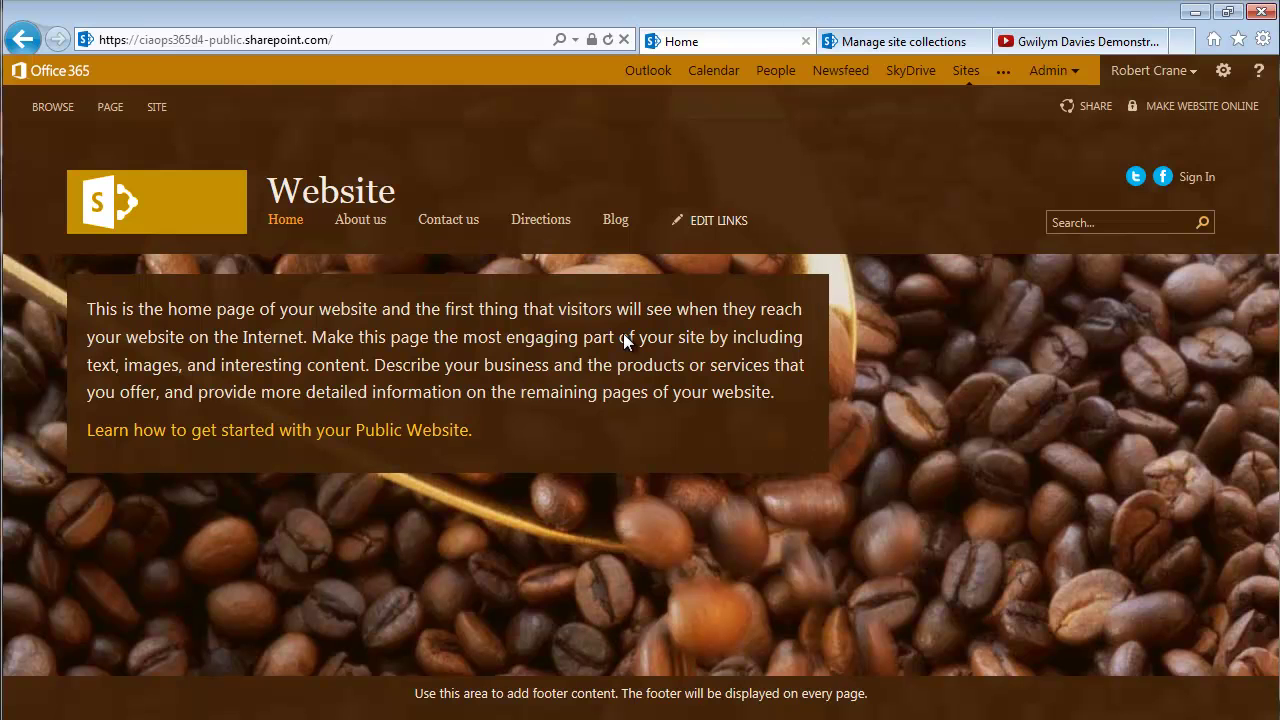
- Change the public website's title to "My Coffee Shop"
left_click(157, 107)
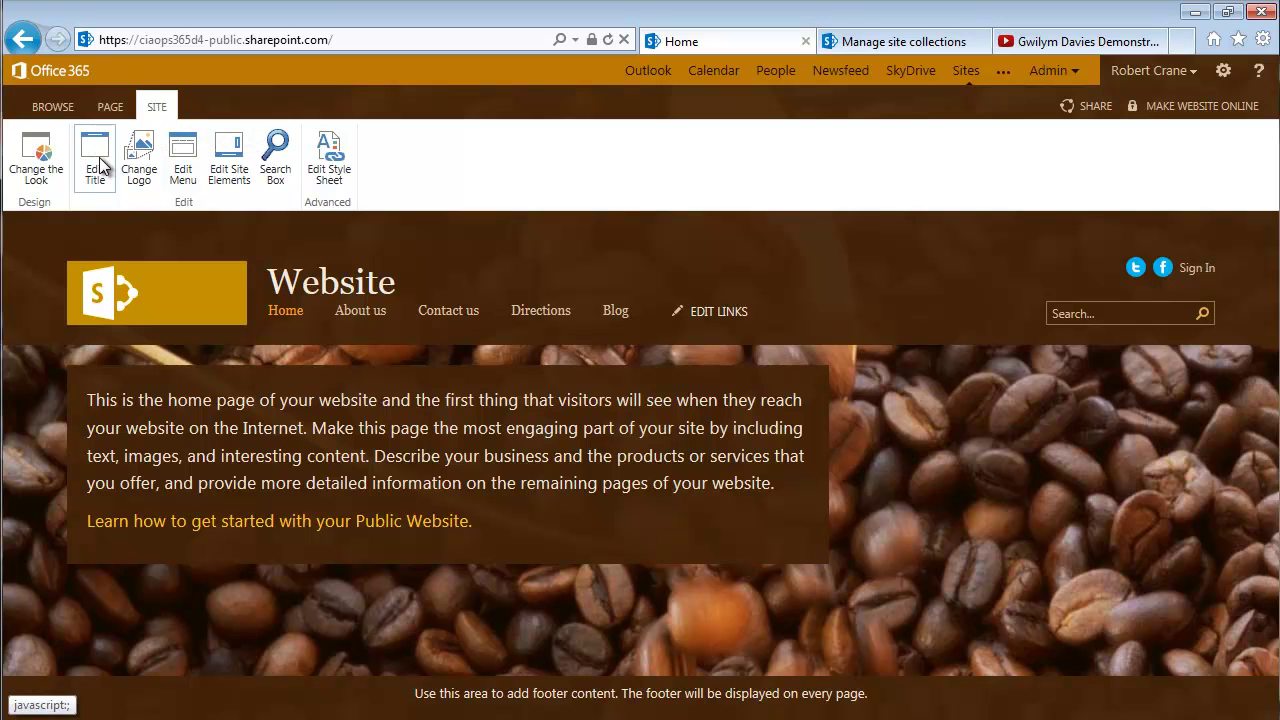
left_click(100, 160)
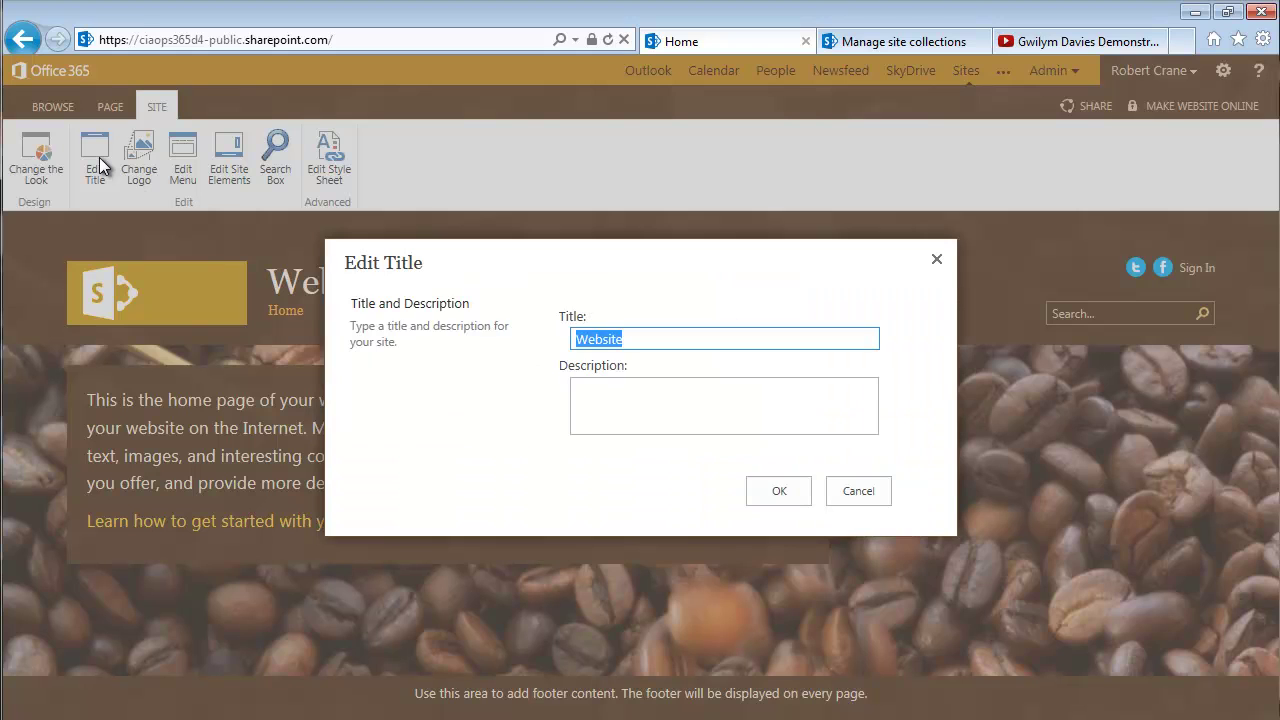
type("My Coffee Shop")
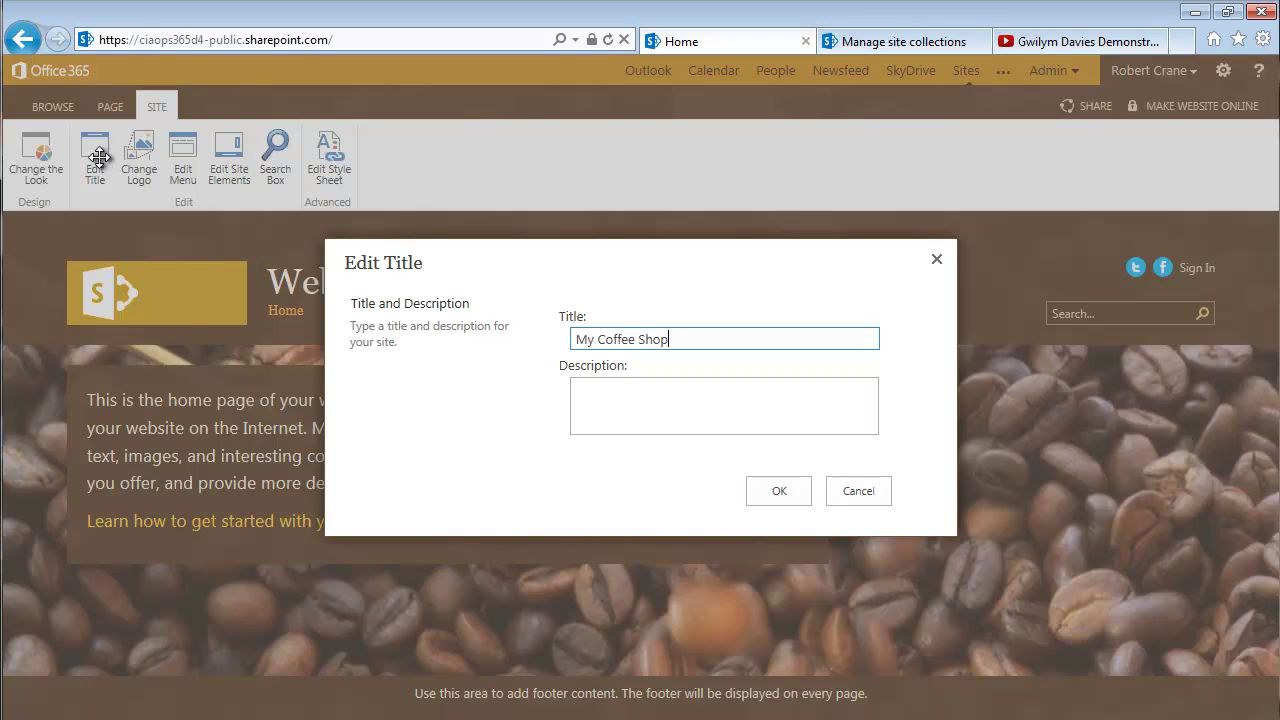
left_click(776, 494)
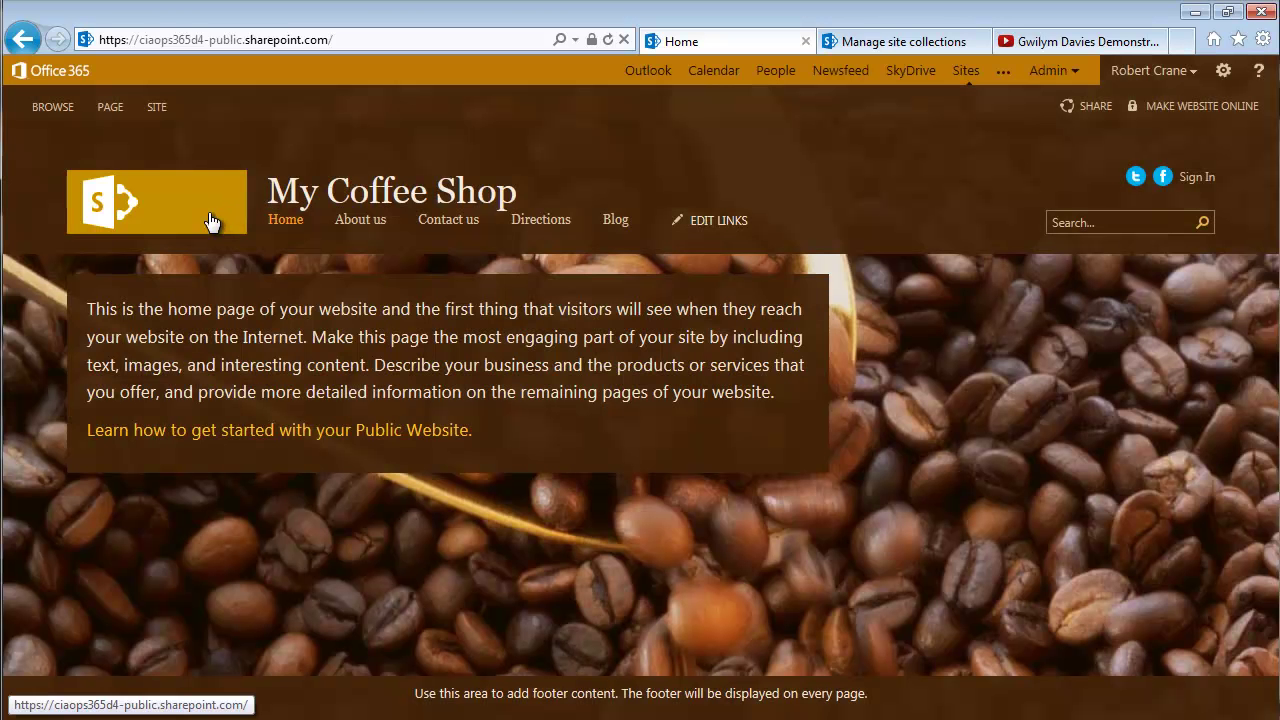
- Review the sample CSS in the public website's style sheet, then save and publish the style sheet
left_click(161, 112)
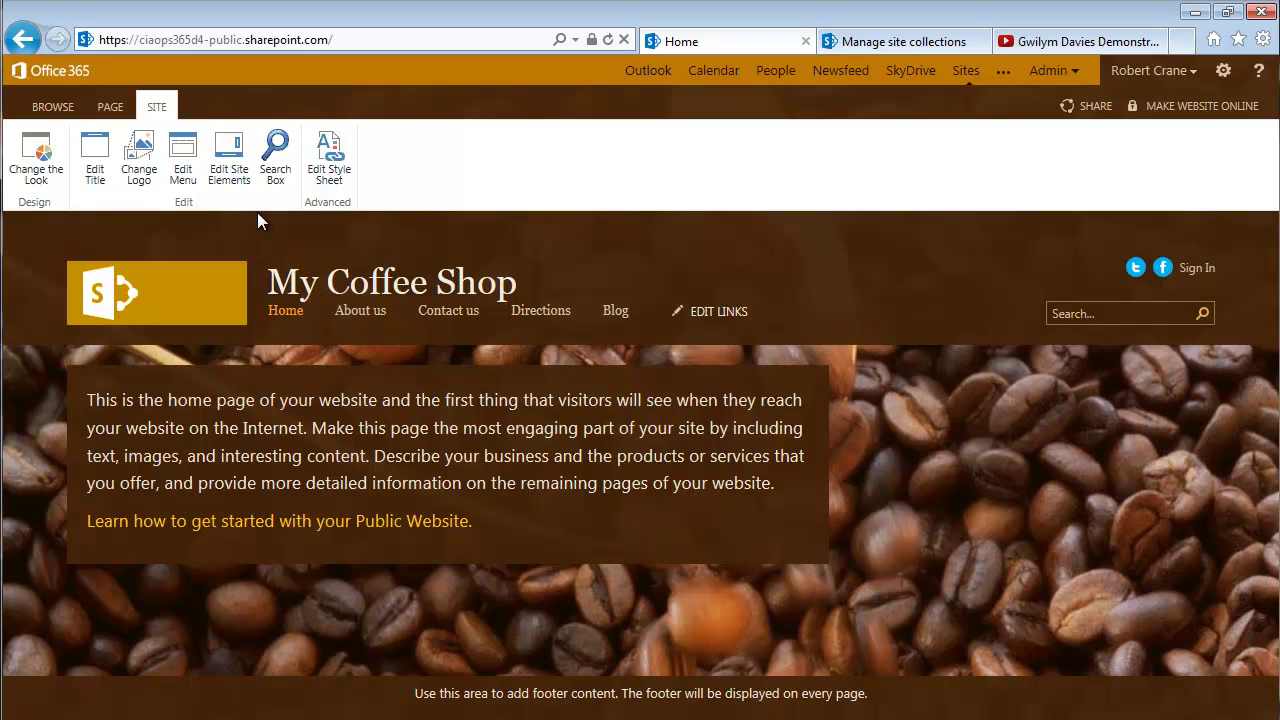
left_click(329, 190)
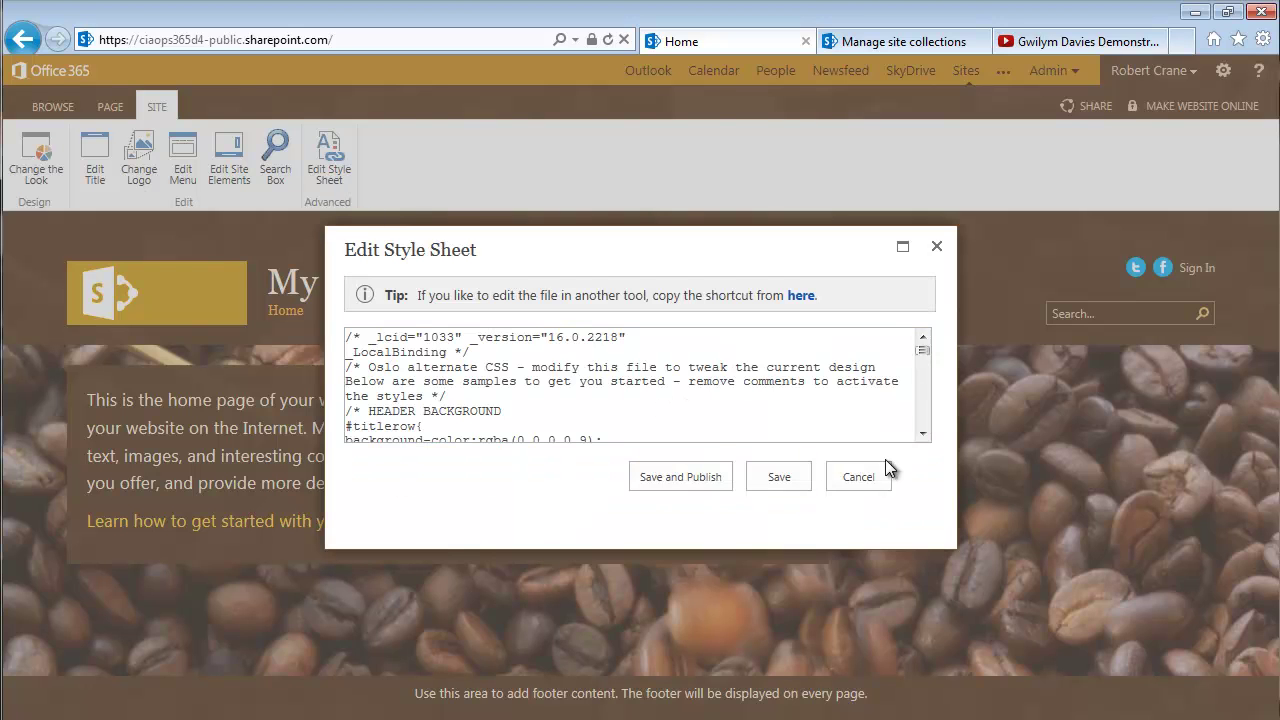
left_click(923, 437)
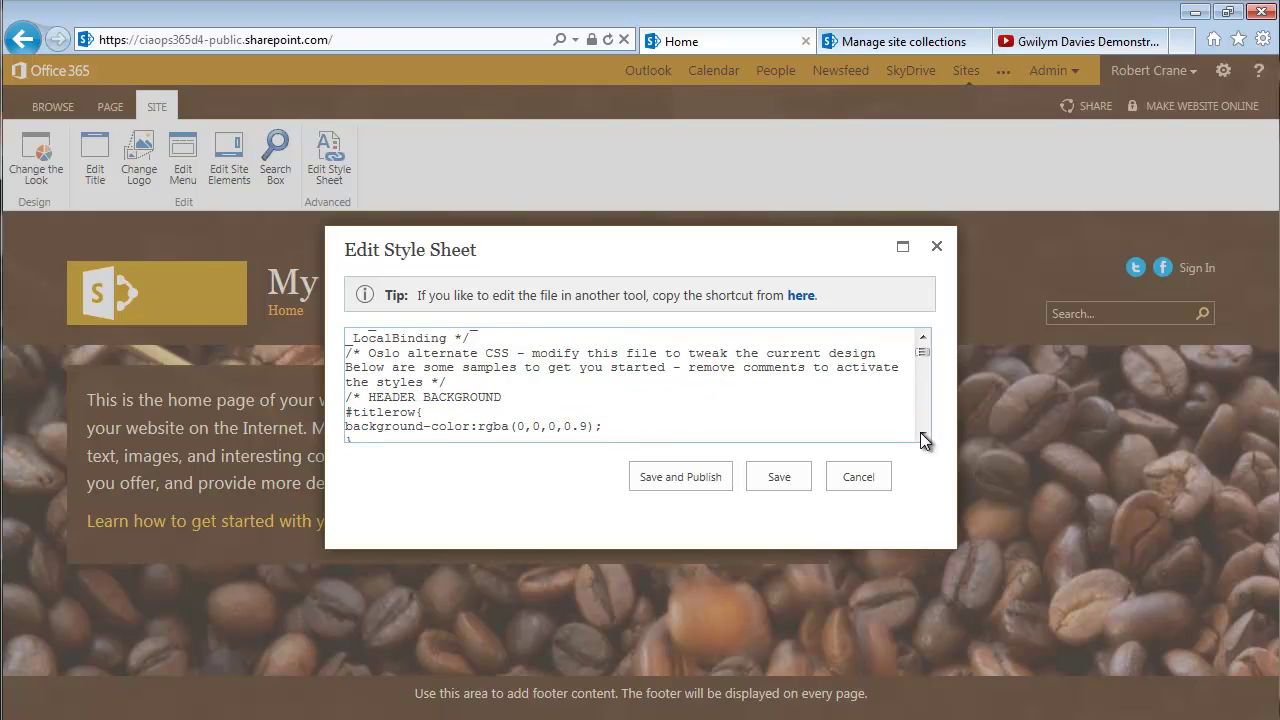
left_click_drag(923, 437, 923, 440)
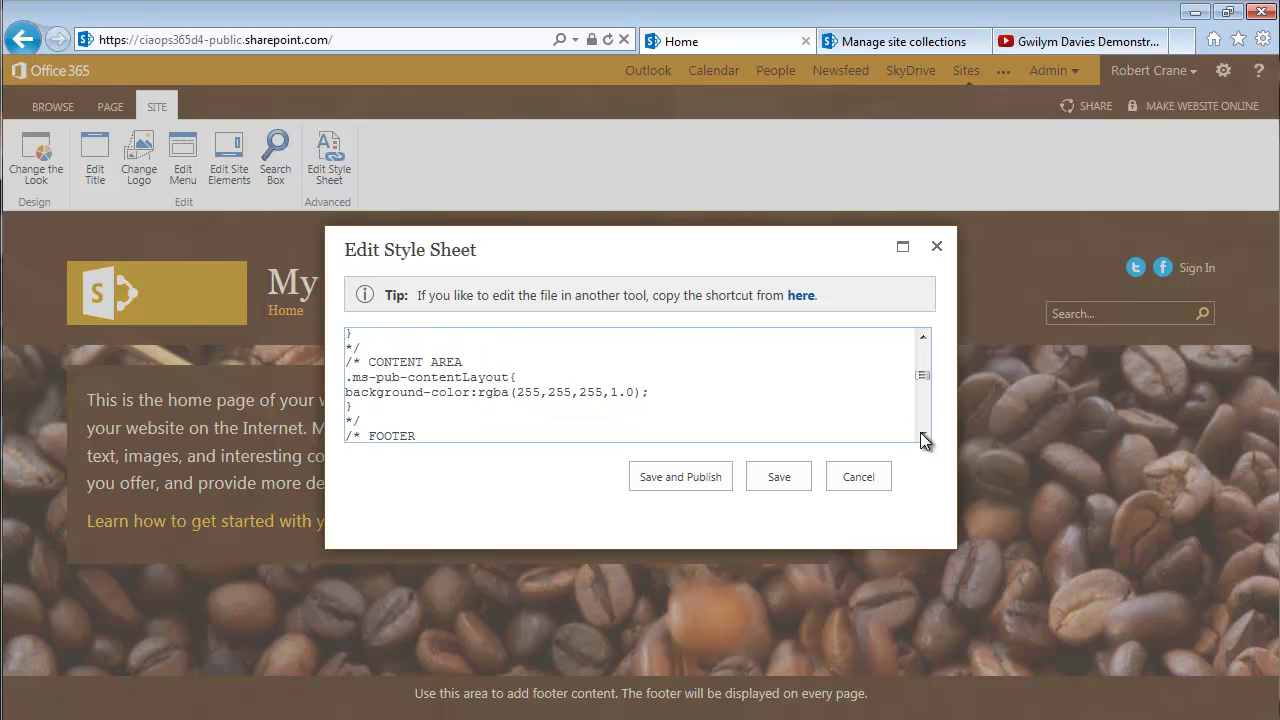
left_click_drag(923, 440, 923, 440)
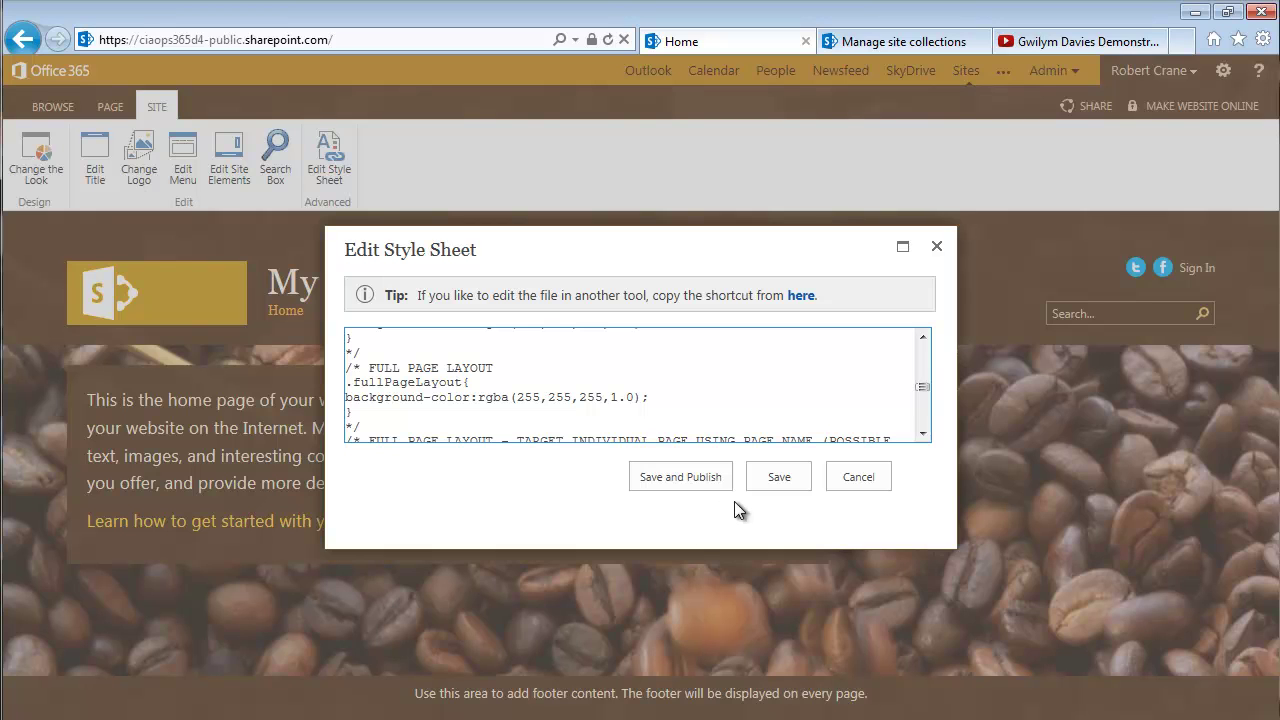
left_click(691, 480)
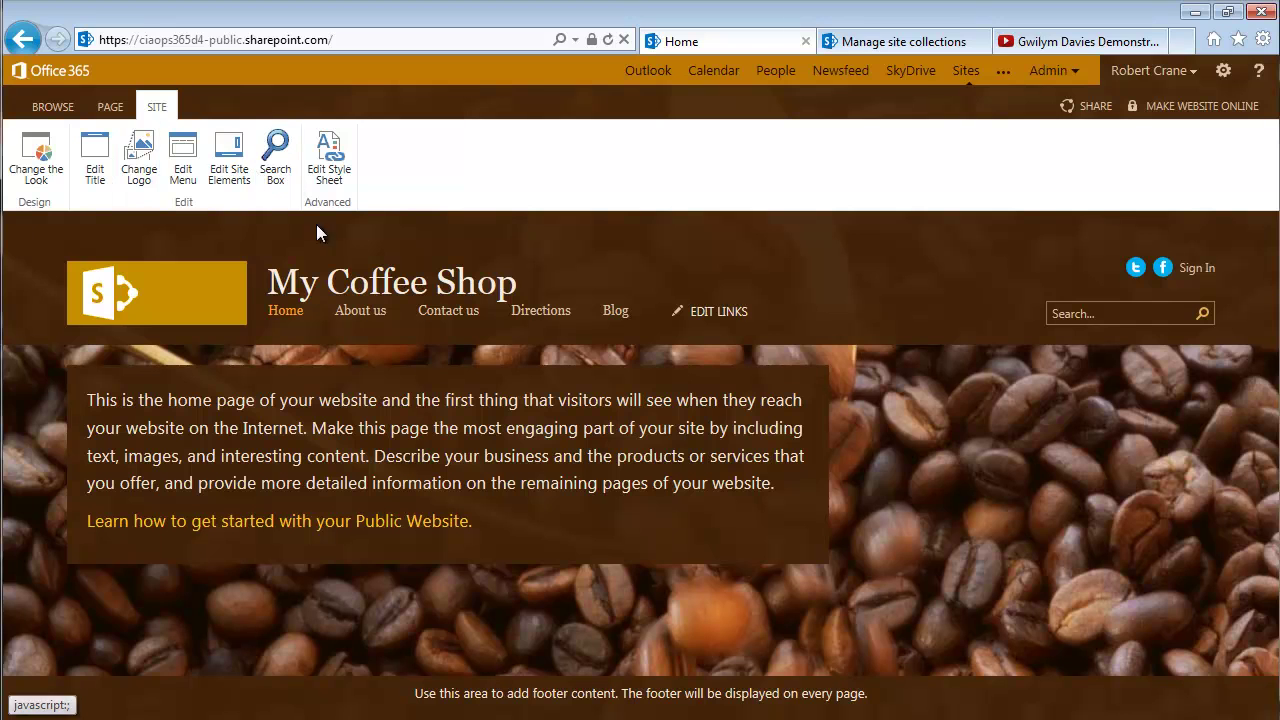
- View the About us page, return to the Home page and open it for editing
left_click(382, 318)
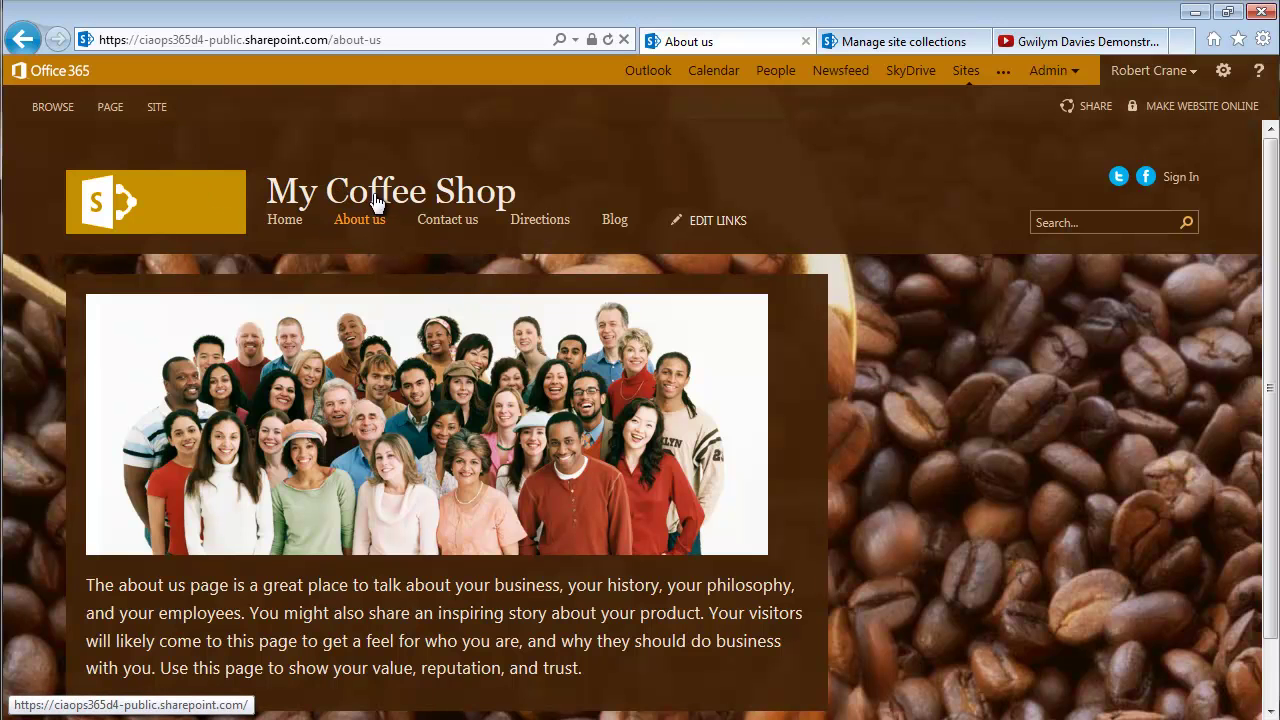
left_click(292, 230)
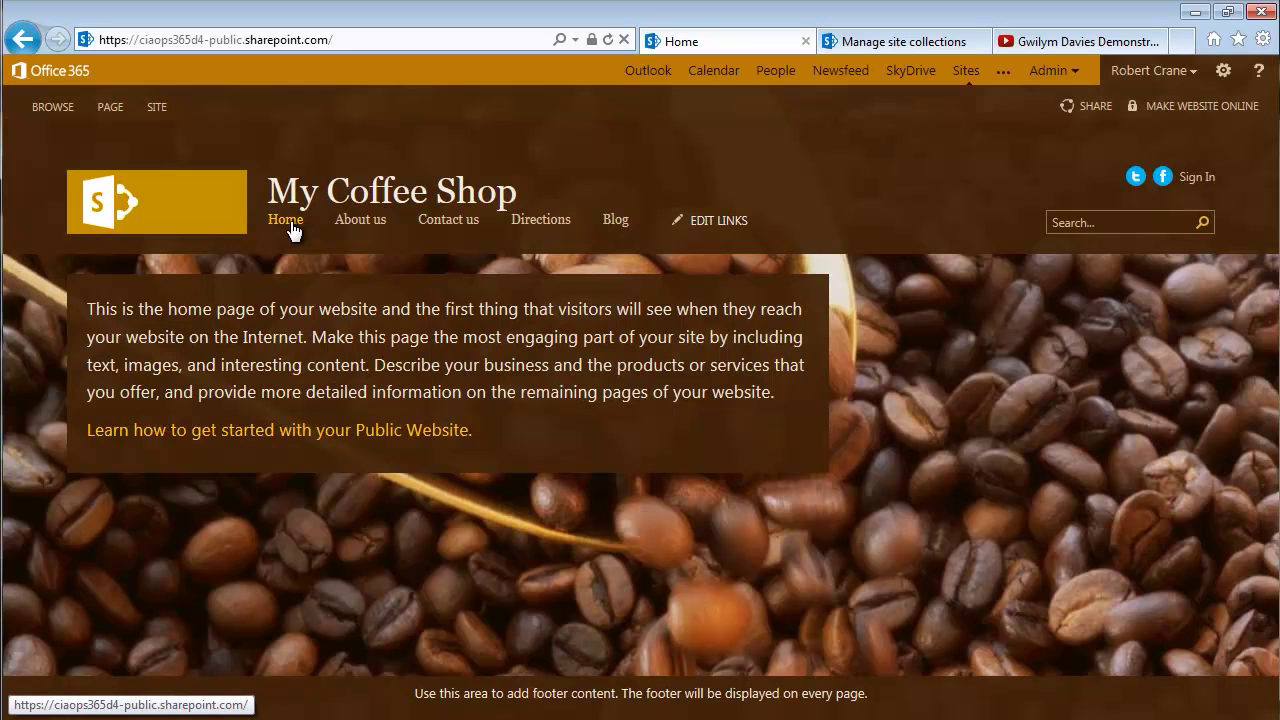
left_click(113, 112)
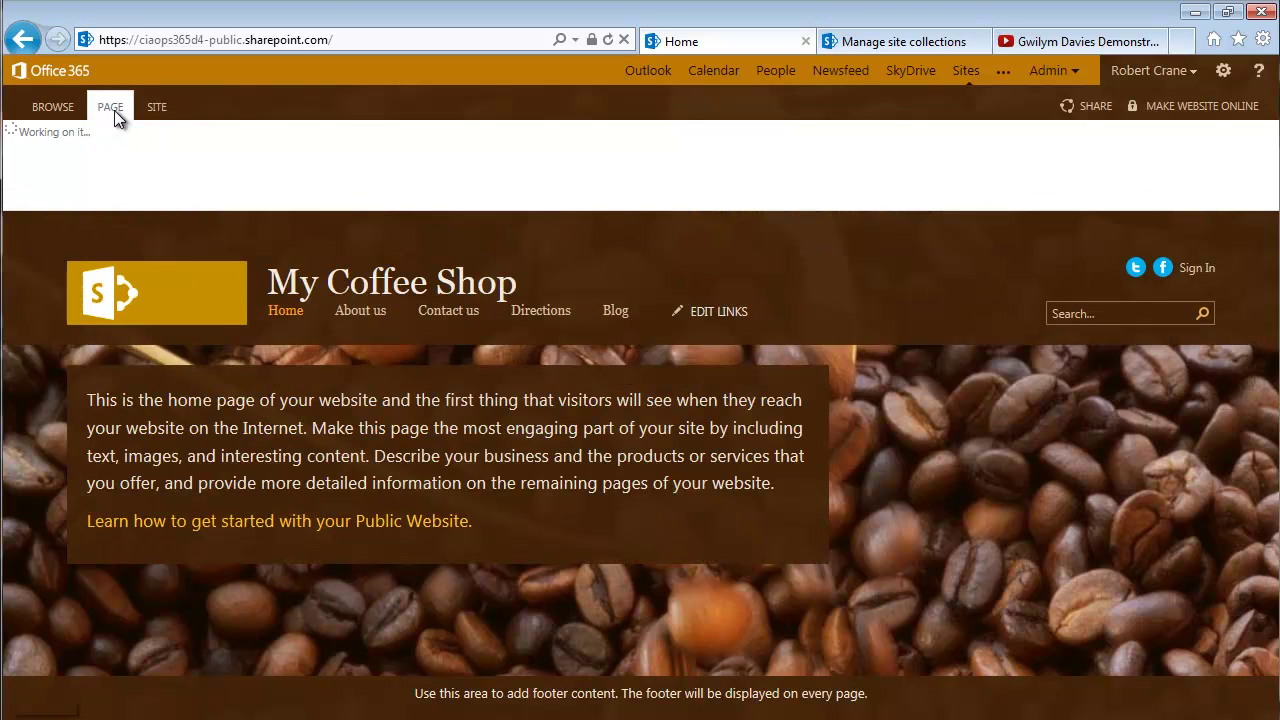
left_click(33, 150)
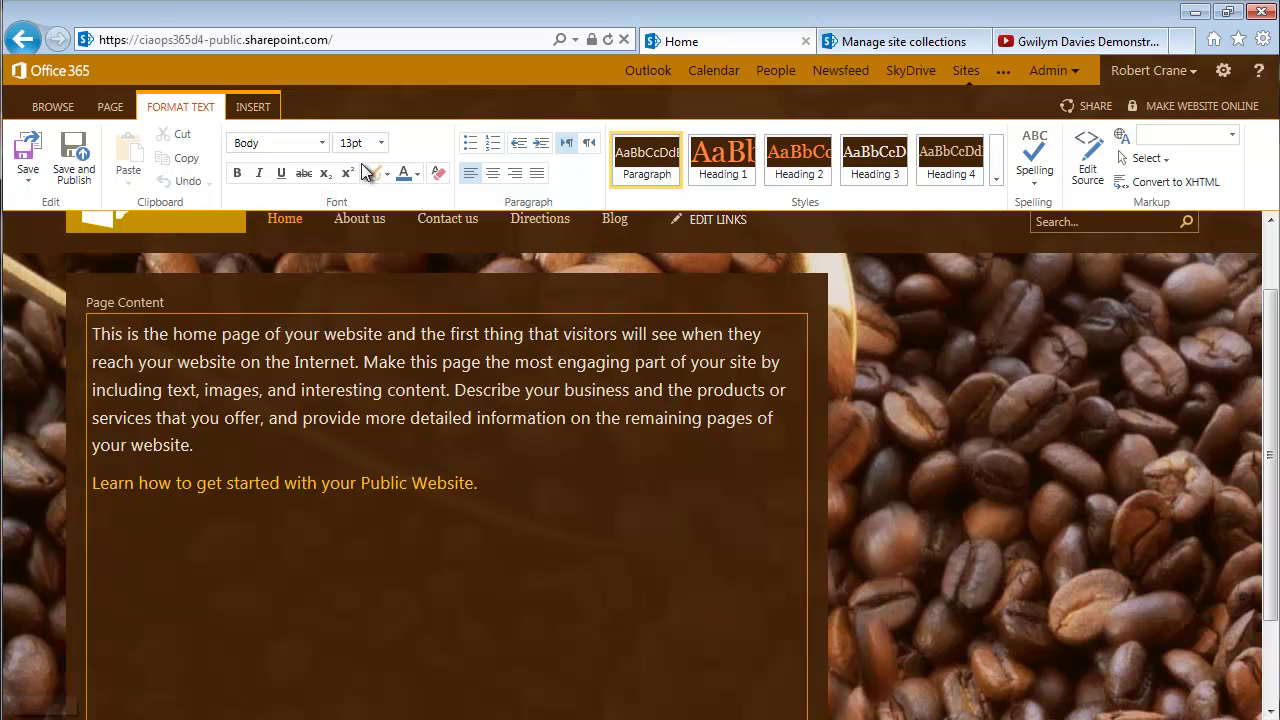
- Try the Heading 1 style on the opening paragraph, restore the Paragraph style, and inspect the page's HTML source without changing it
left_click(722, 158)
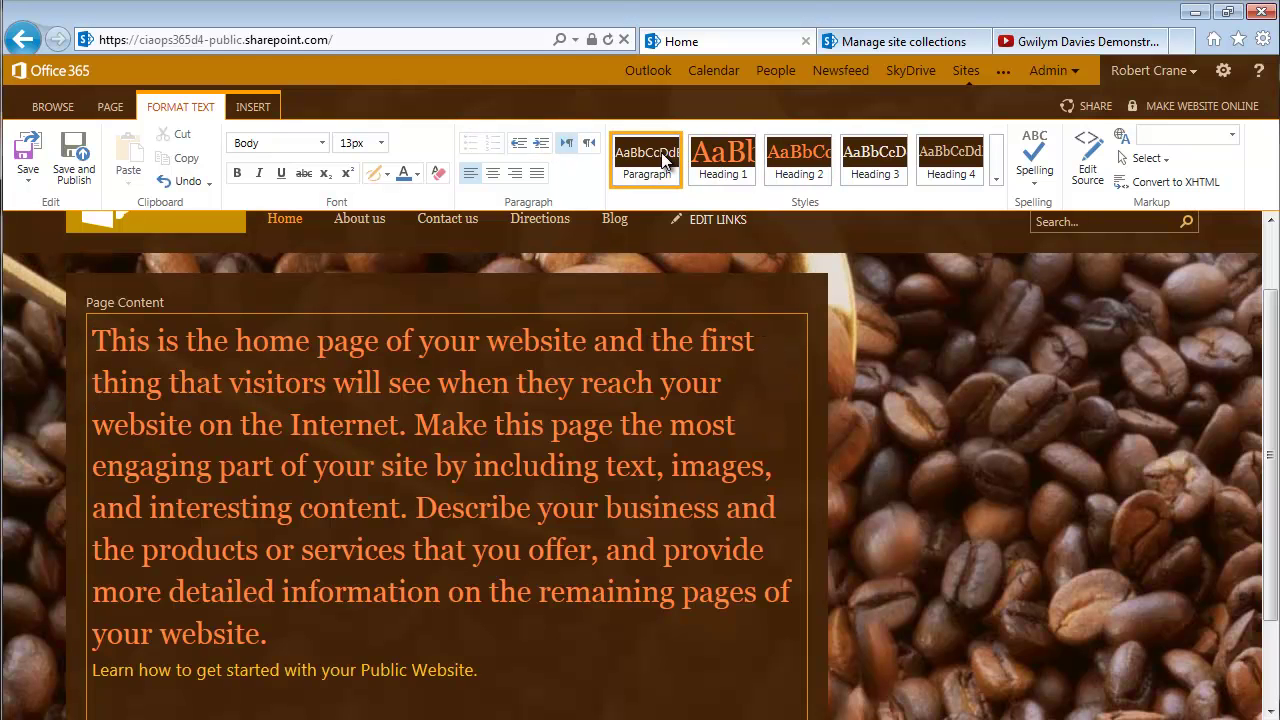
left_click(665, 160)
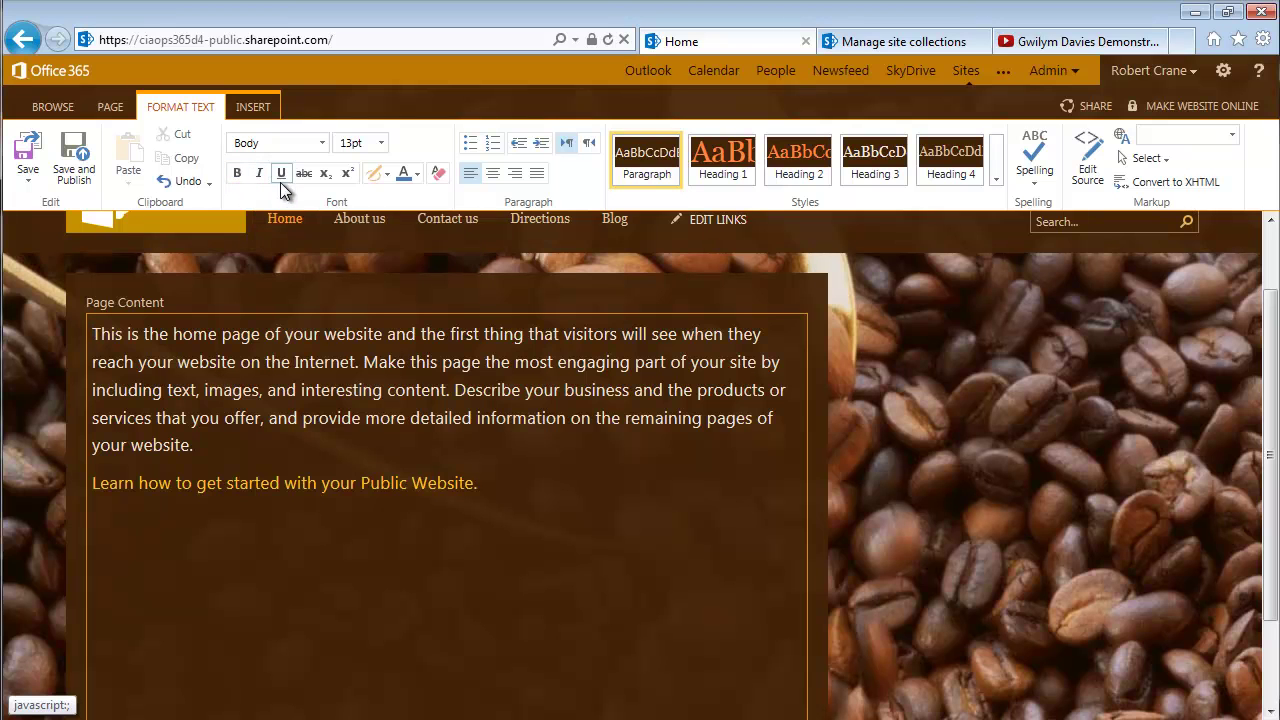
left_click(1092, 172)
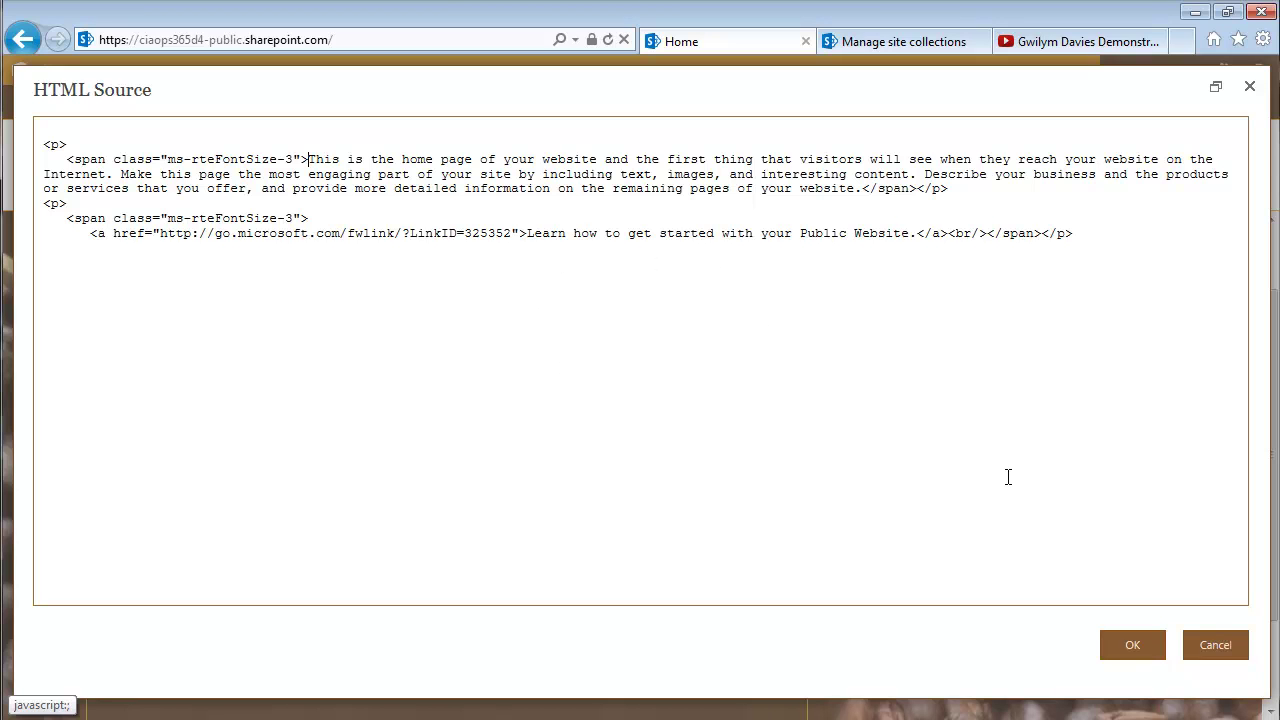
left_click(1220, 652)
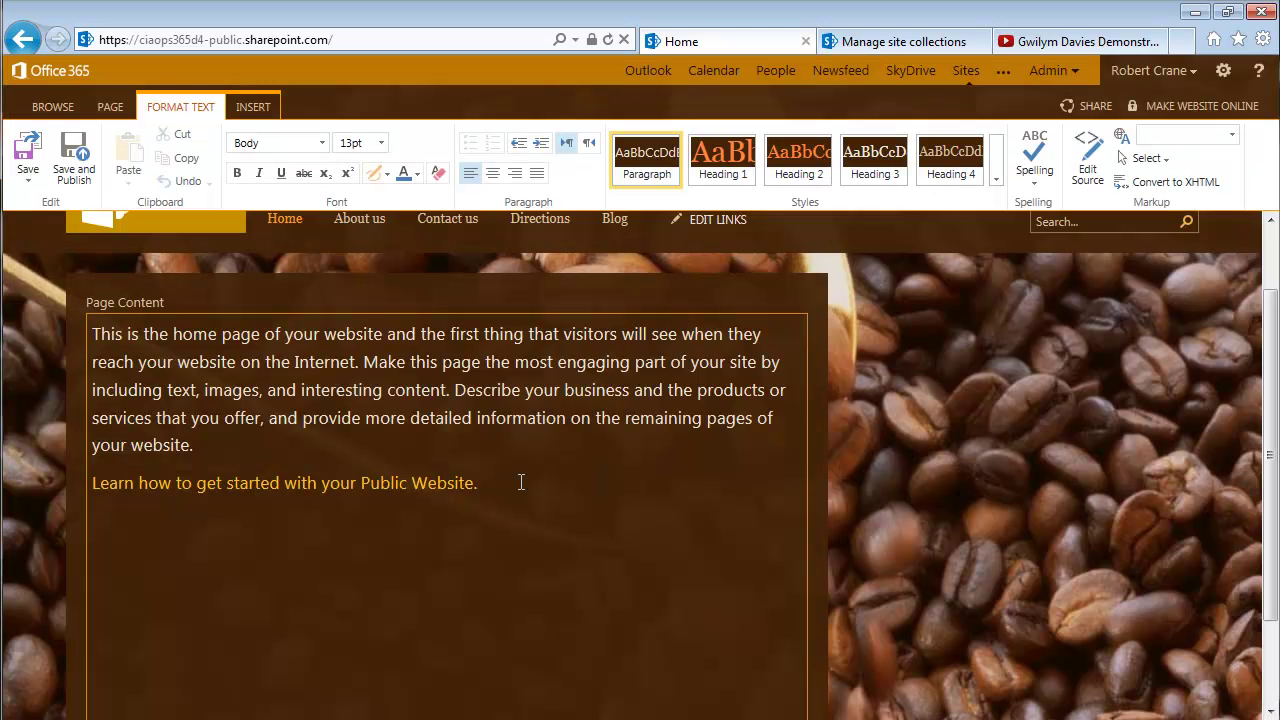
- Replace all of the Home page's content with the line "Come and join us!" and start a new line below it
left_click_drag(520, 482, 76, 335)
key("Delete")
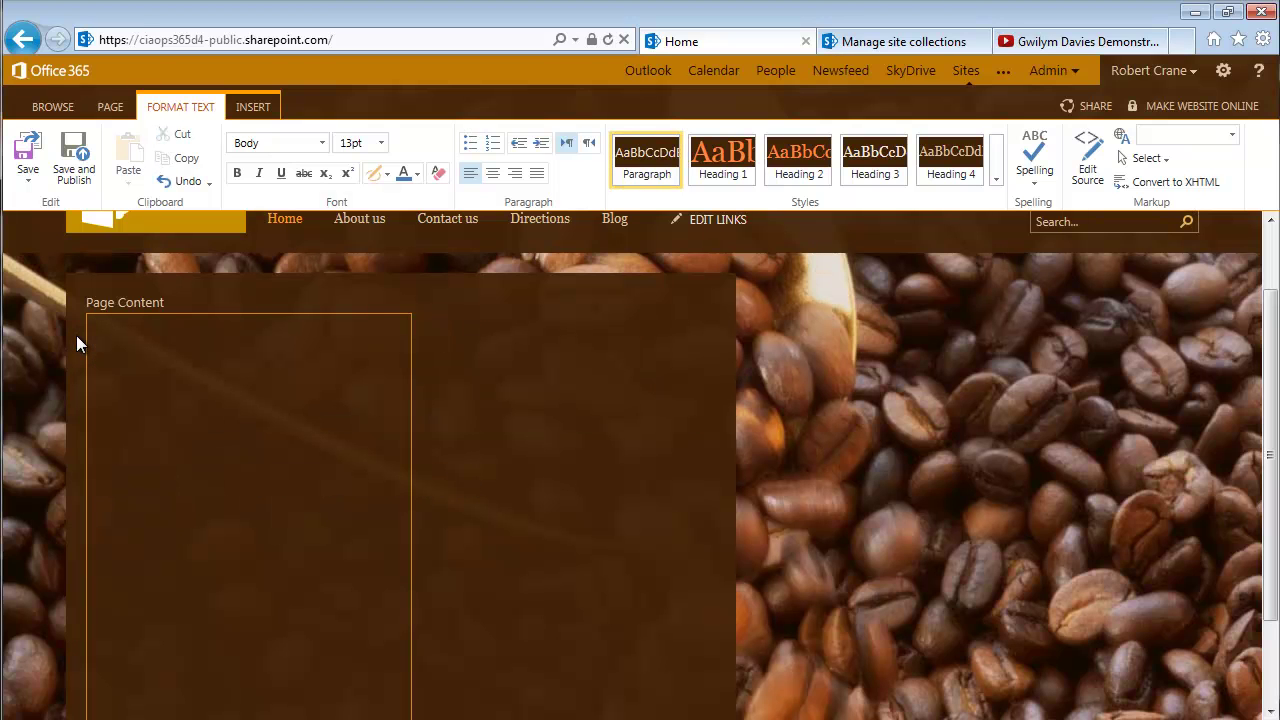
type("Come and join us!")
key("Return")
- Insert the picture coffeecup.jpg from C:\download below the text, uploading it to the Site Assets library
left_click(252, 107)
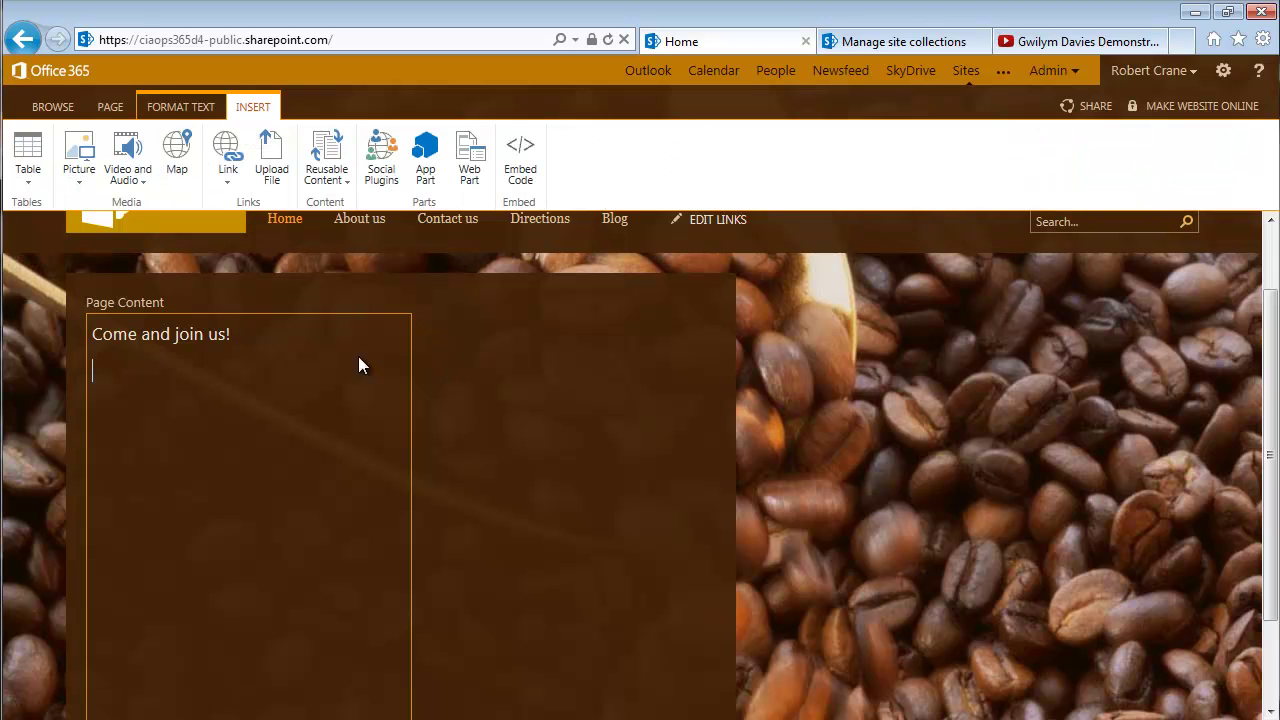
left_click(77, 188)
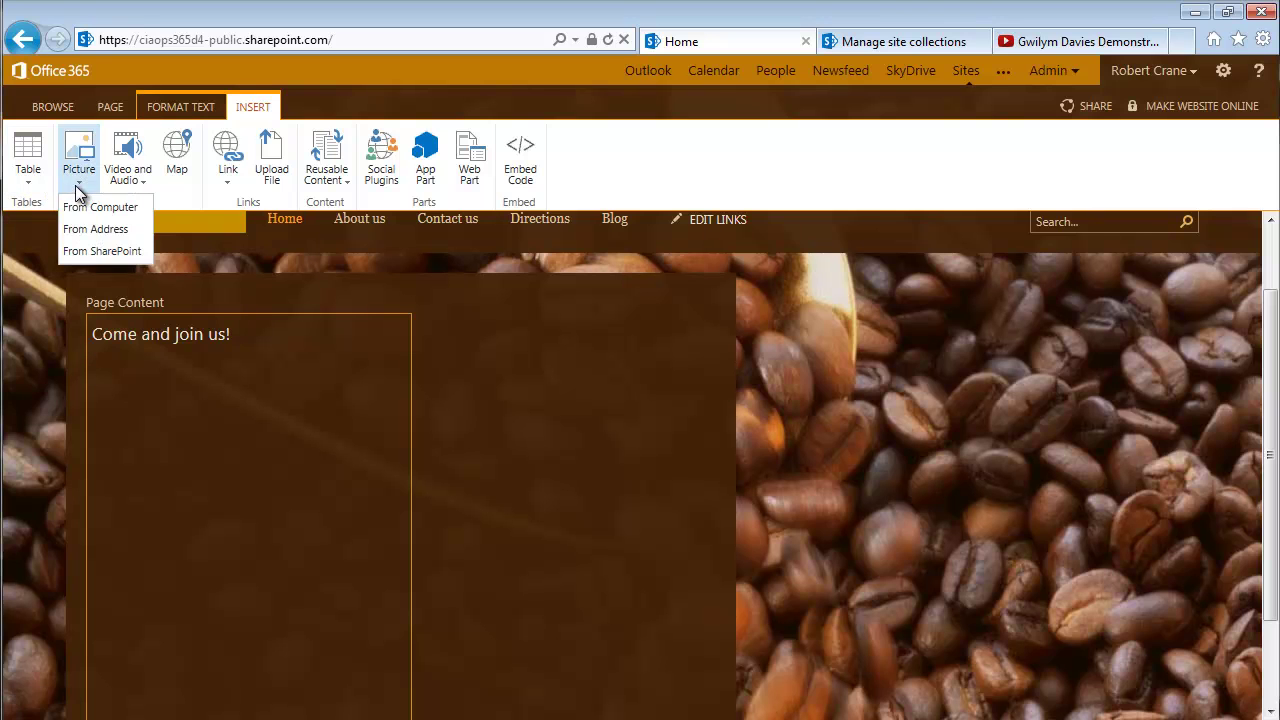
left_click(95, 207)
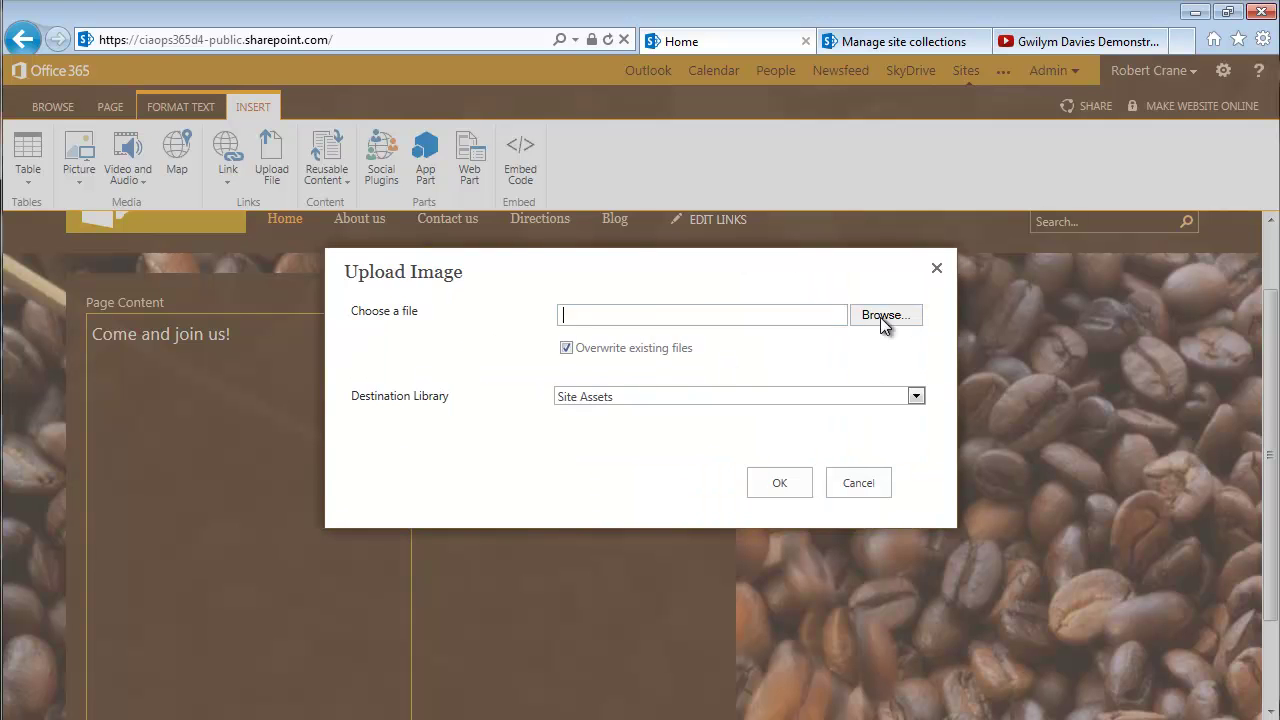
left_click(884, 318)
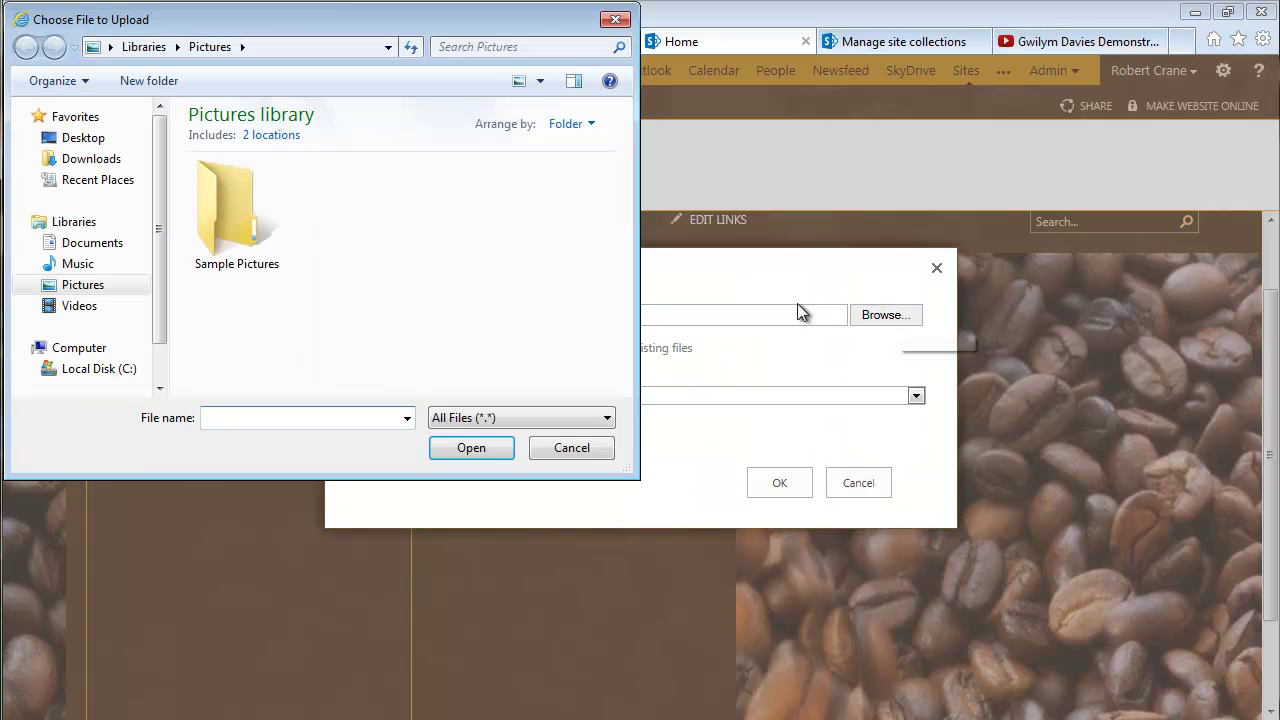
left_click(126, 370)
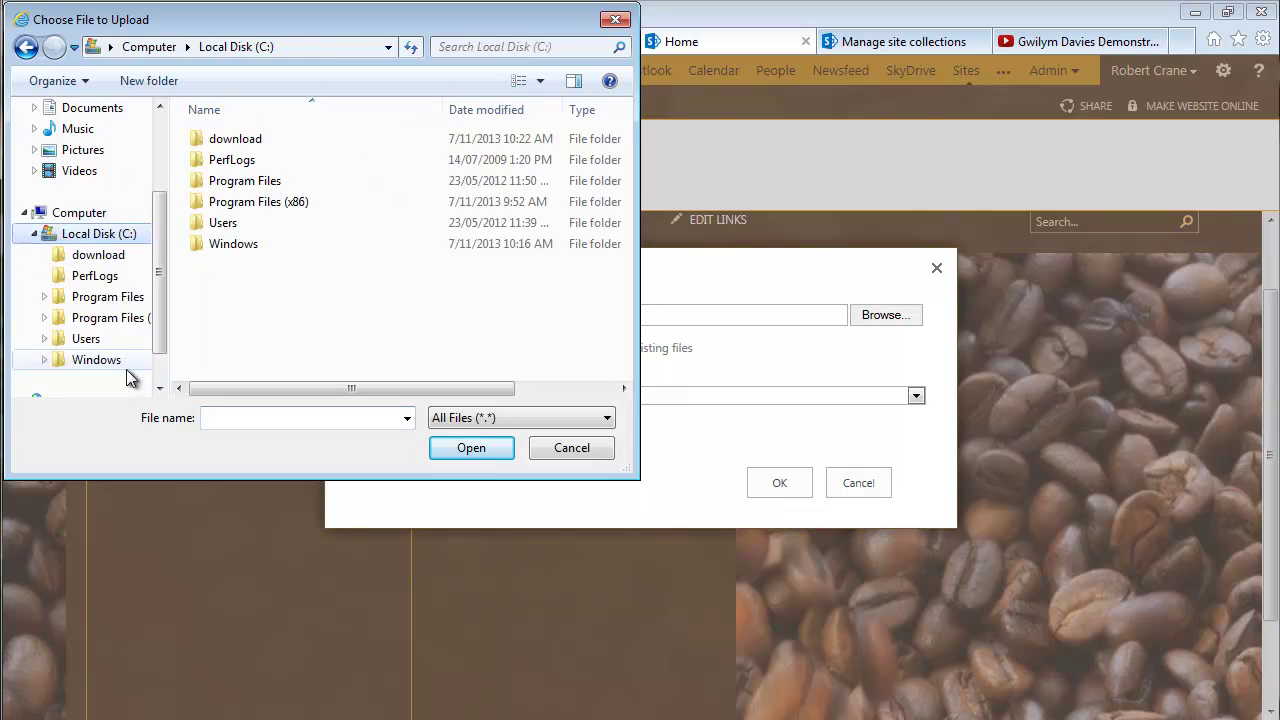
double_click(236, 139)
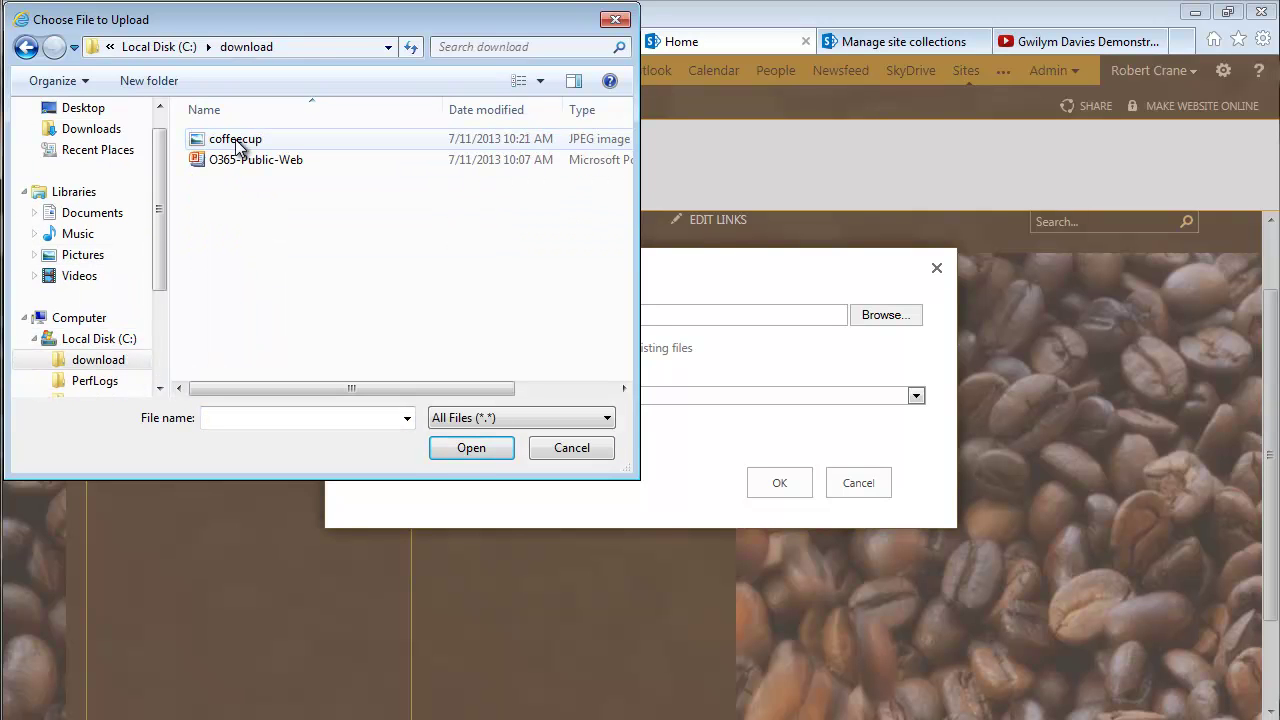
left_click(238, 143)
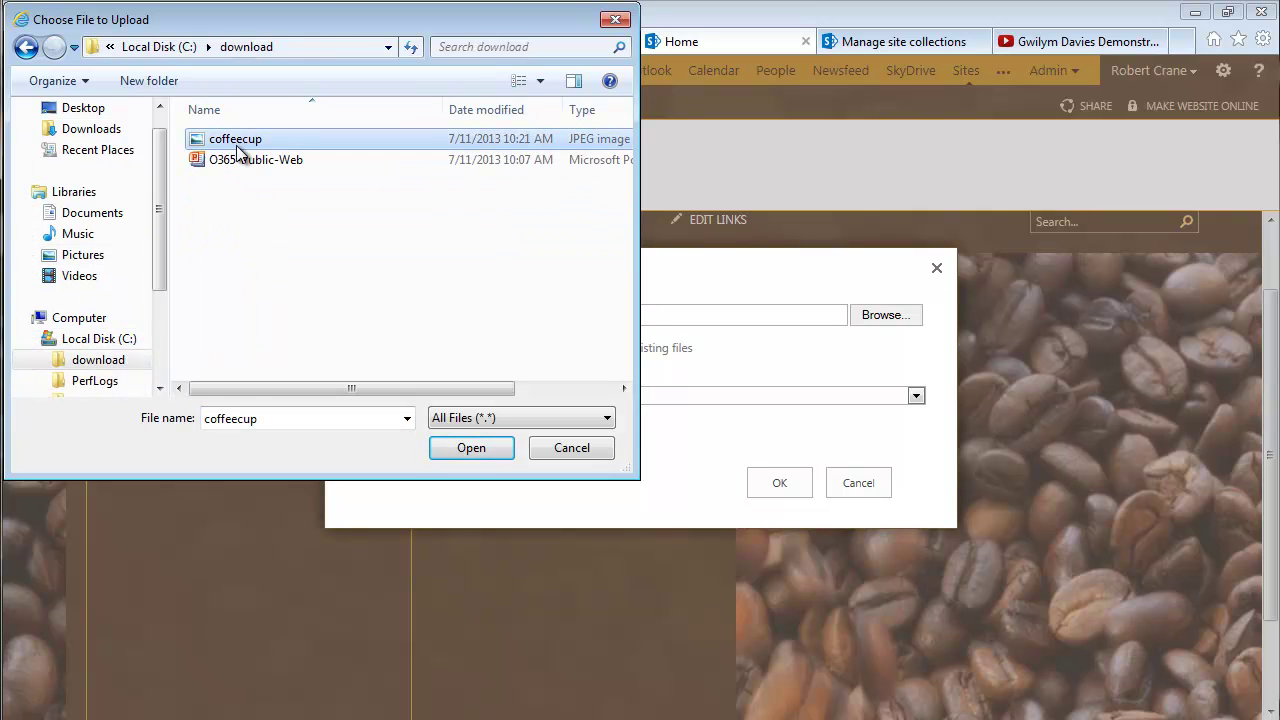
left_click(466, 451)
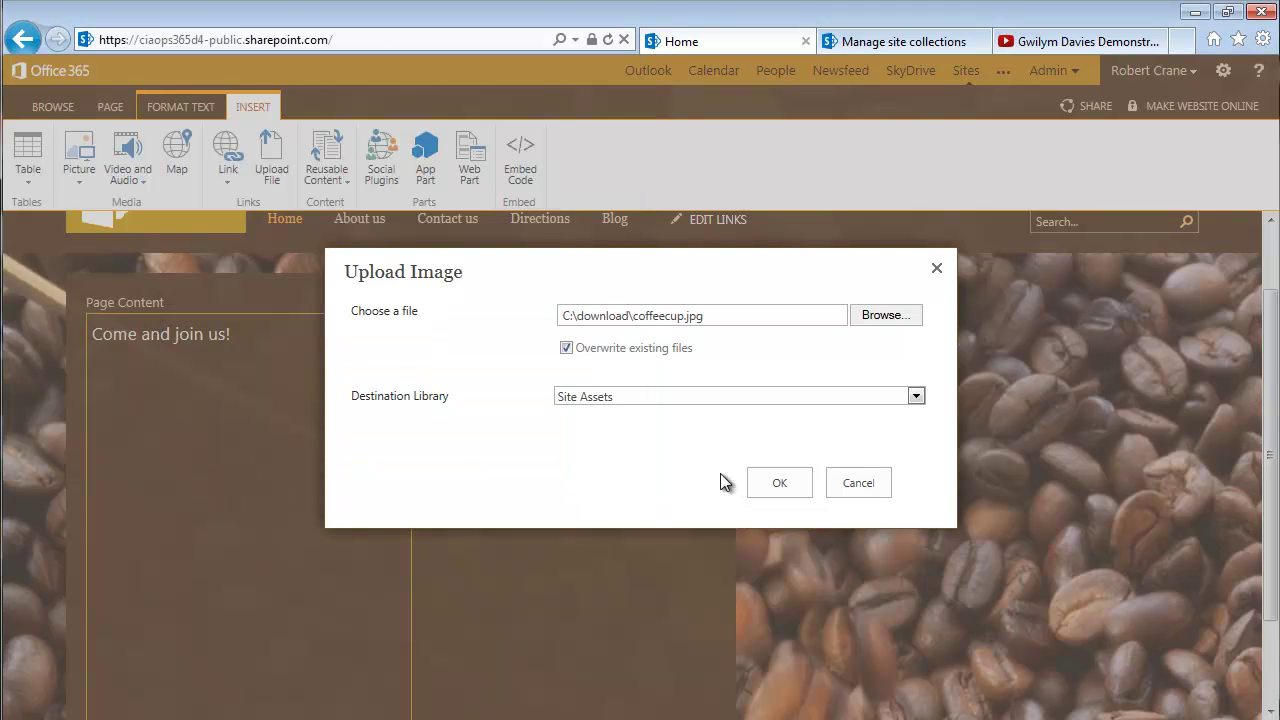
left_click(781, 483)
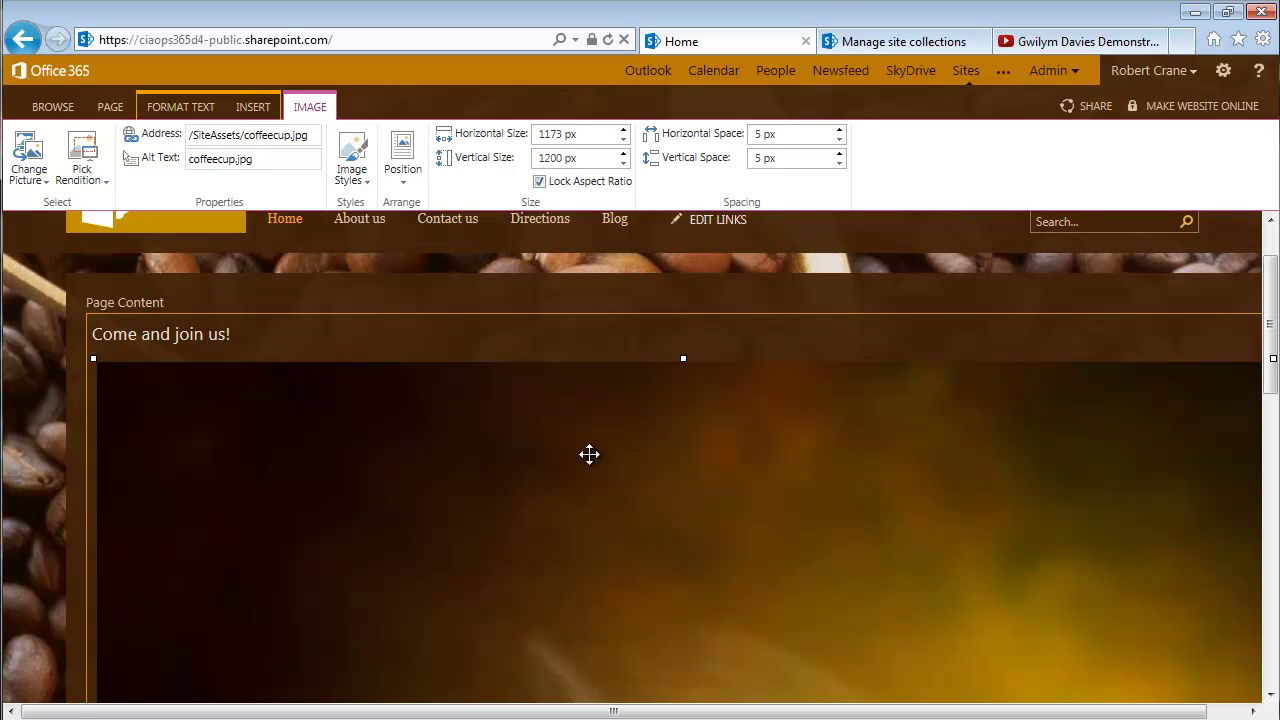
- Set the coffee cup picture's horizontal size to 300 px with the aspect ratio locked
left_click(165, 335)
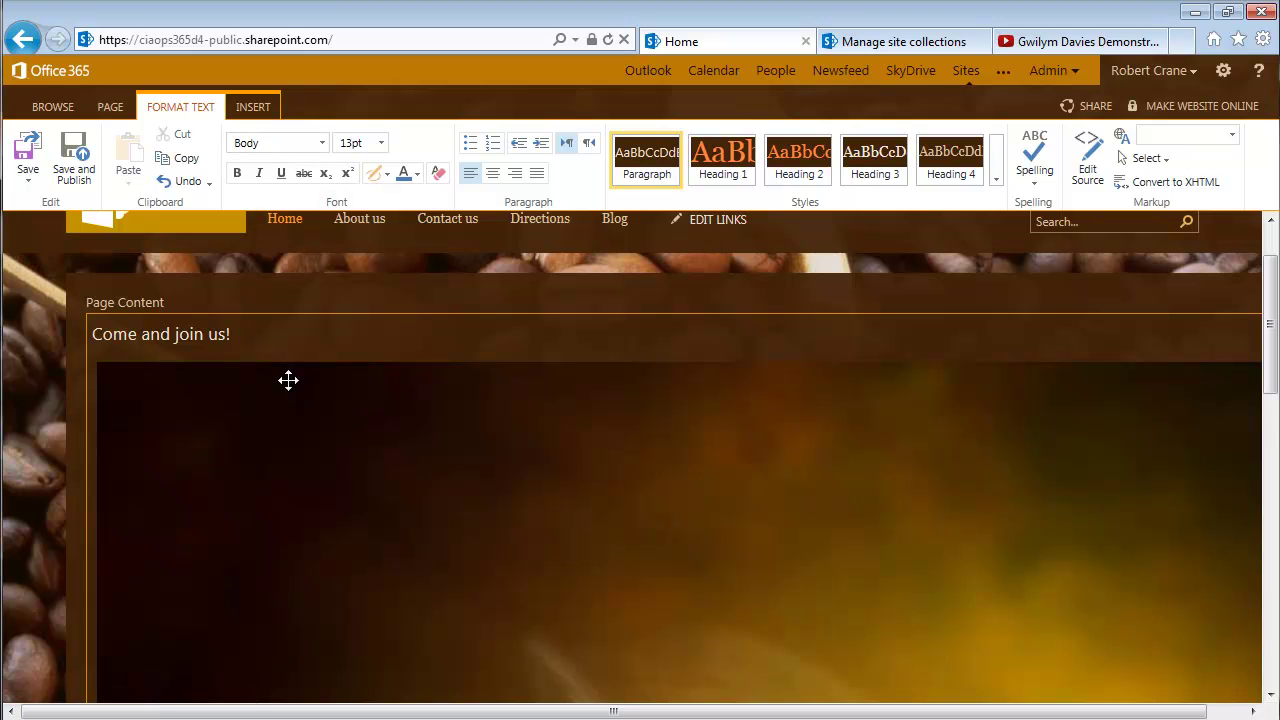
left_click(298, 434)
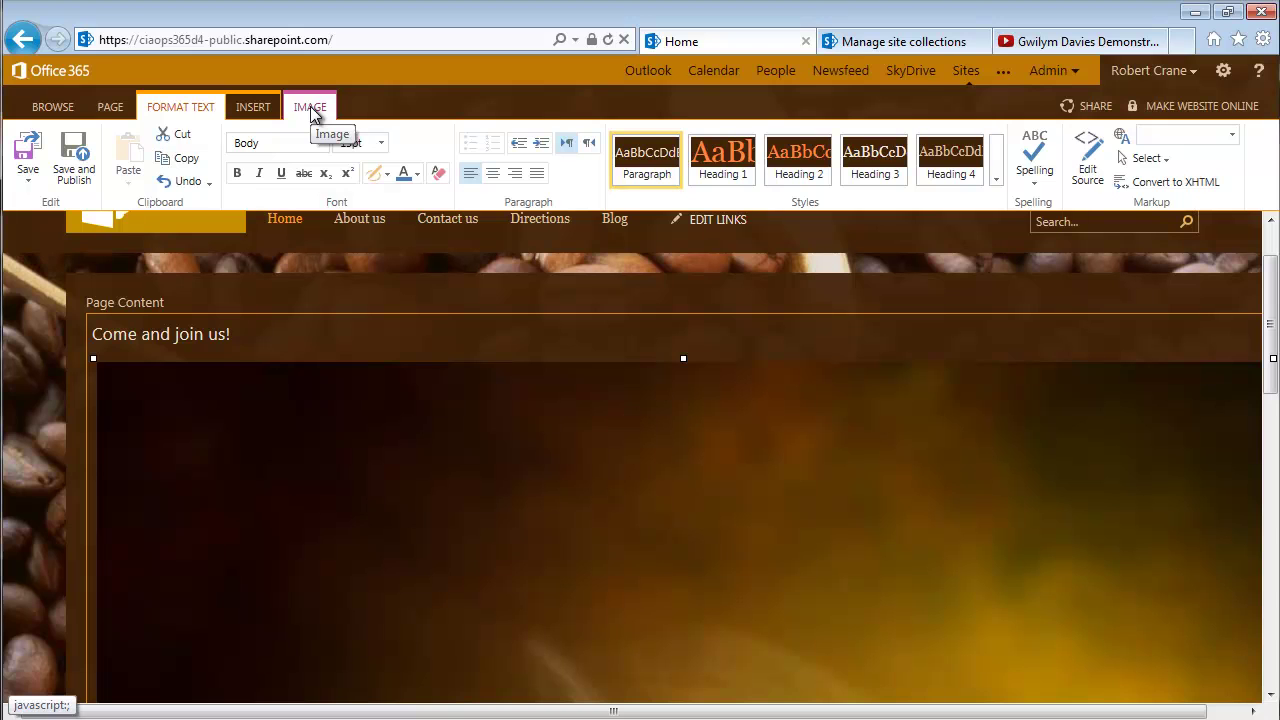
left_click(312, 108)
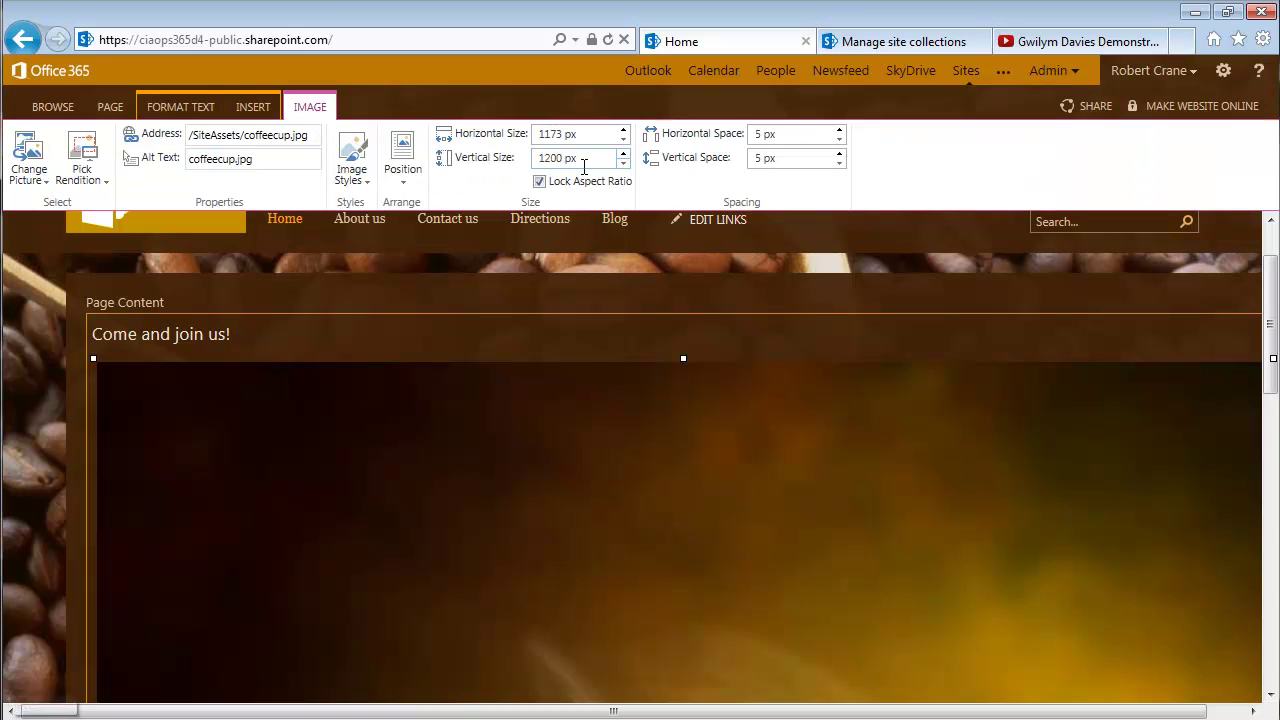
left_click(589, 134)
type("300")
key("Return")
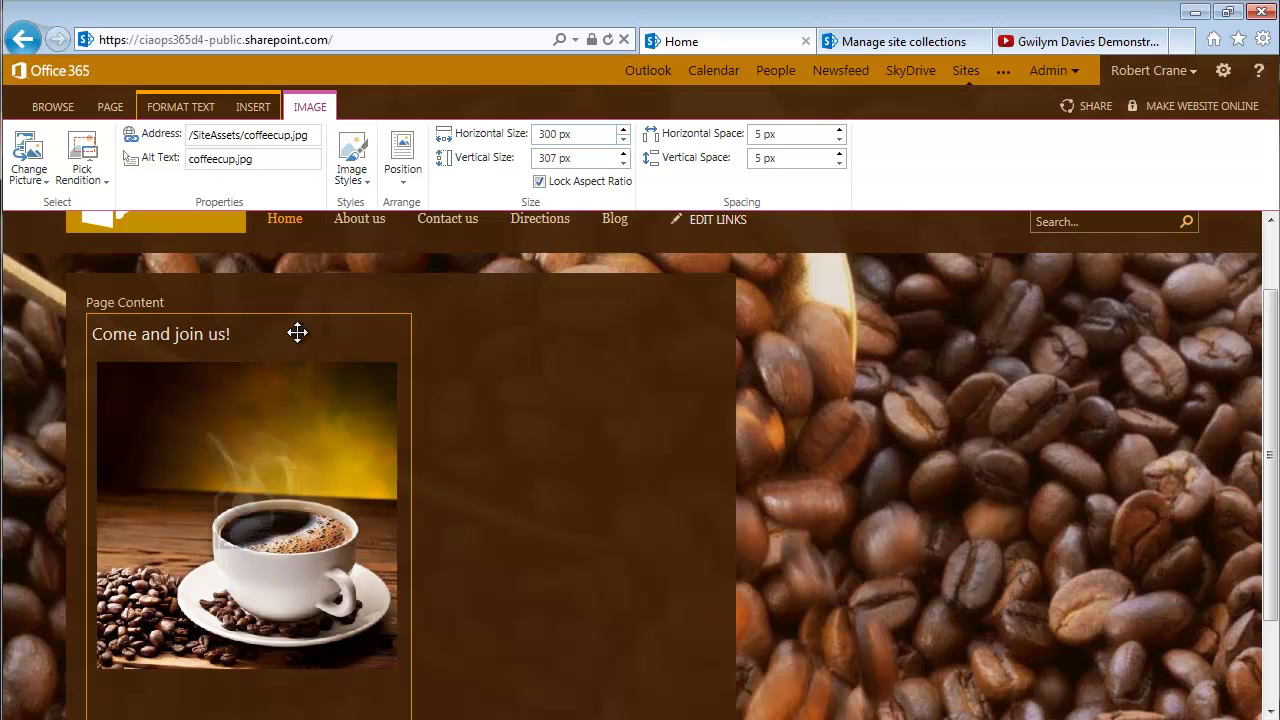
- Place the cursor on the line below the coffee cup picture and start embedding a video there
left_click(402, 668)
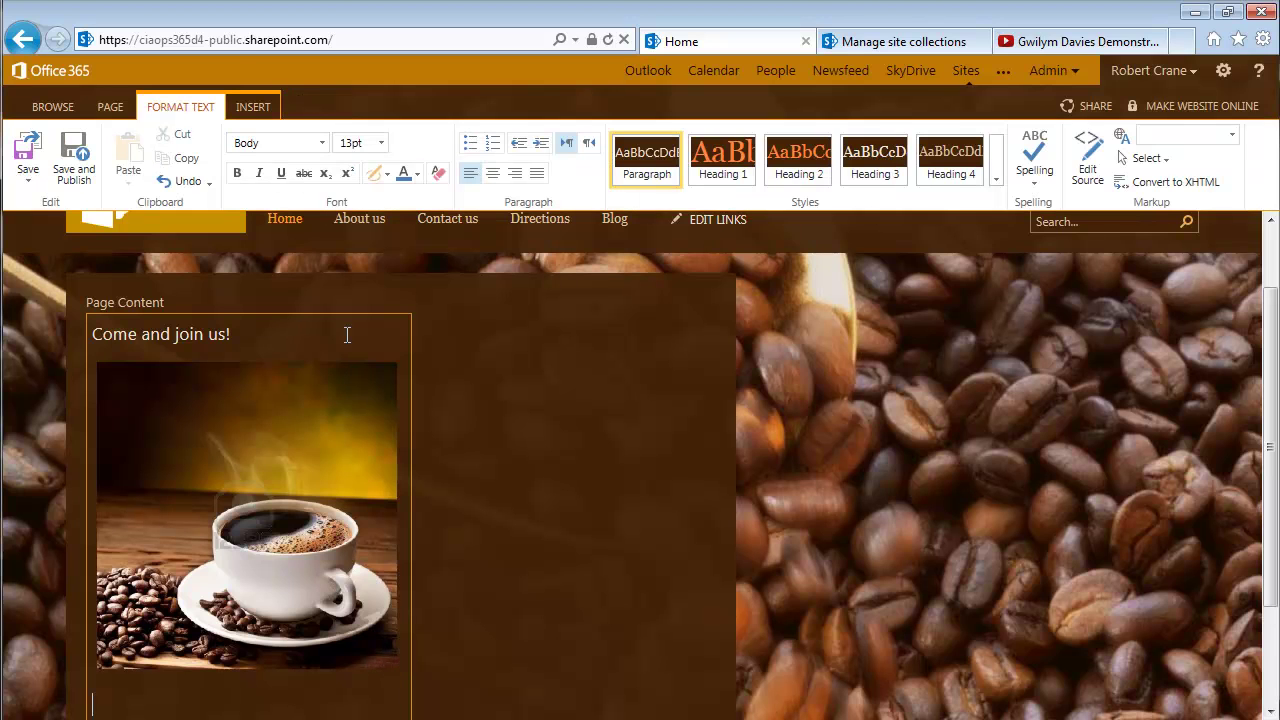
left_click(253, 107)
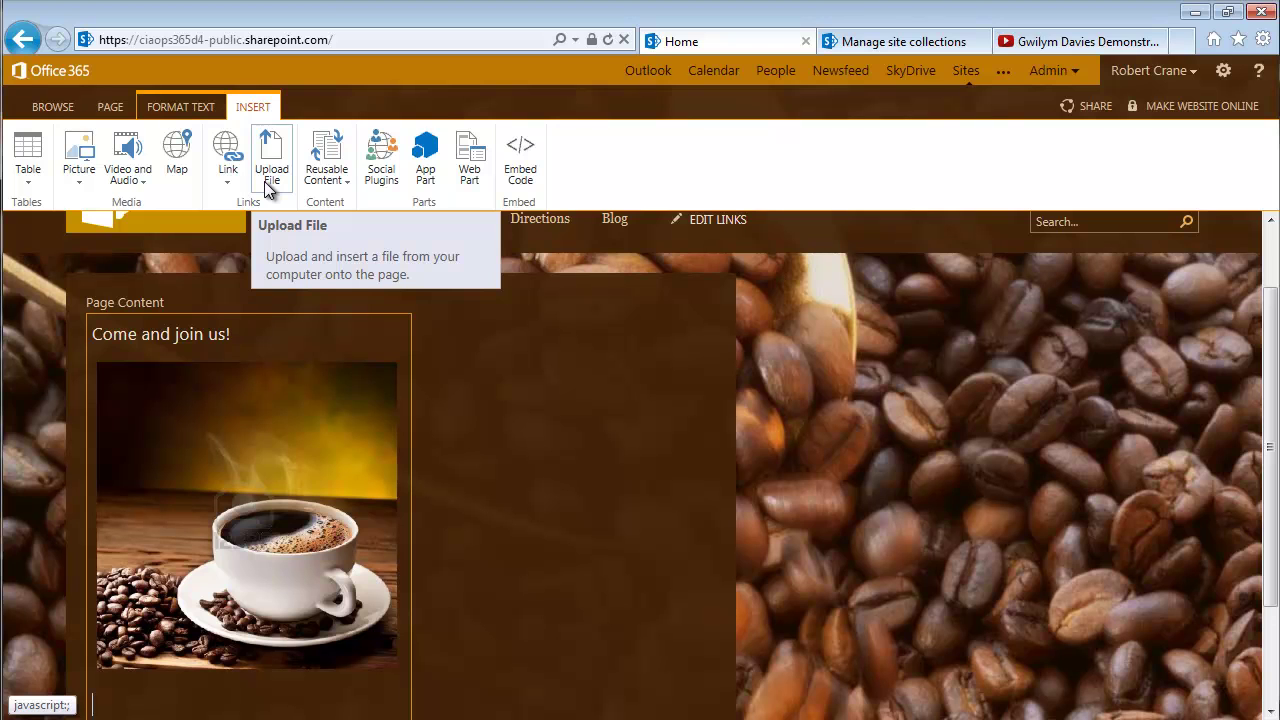
left_click(348, 190)
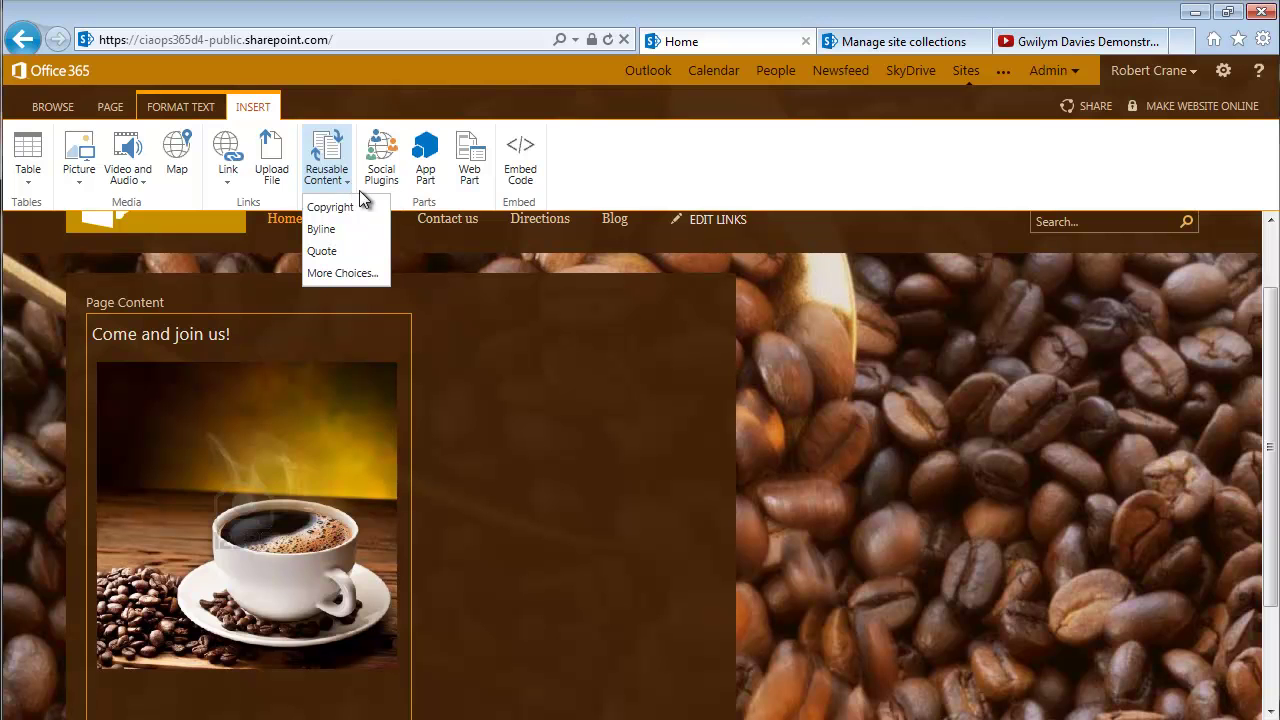
left_click(142, 183)
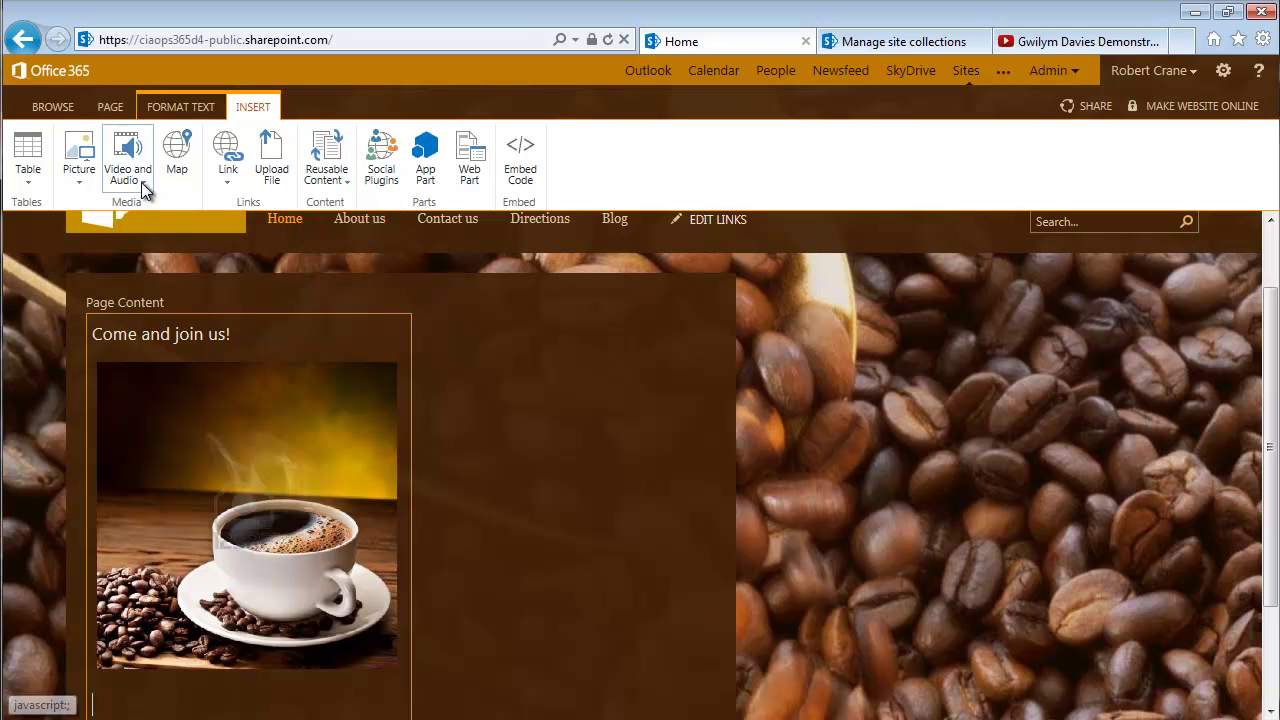
left_click(142, 184)
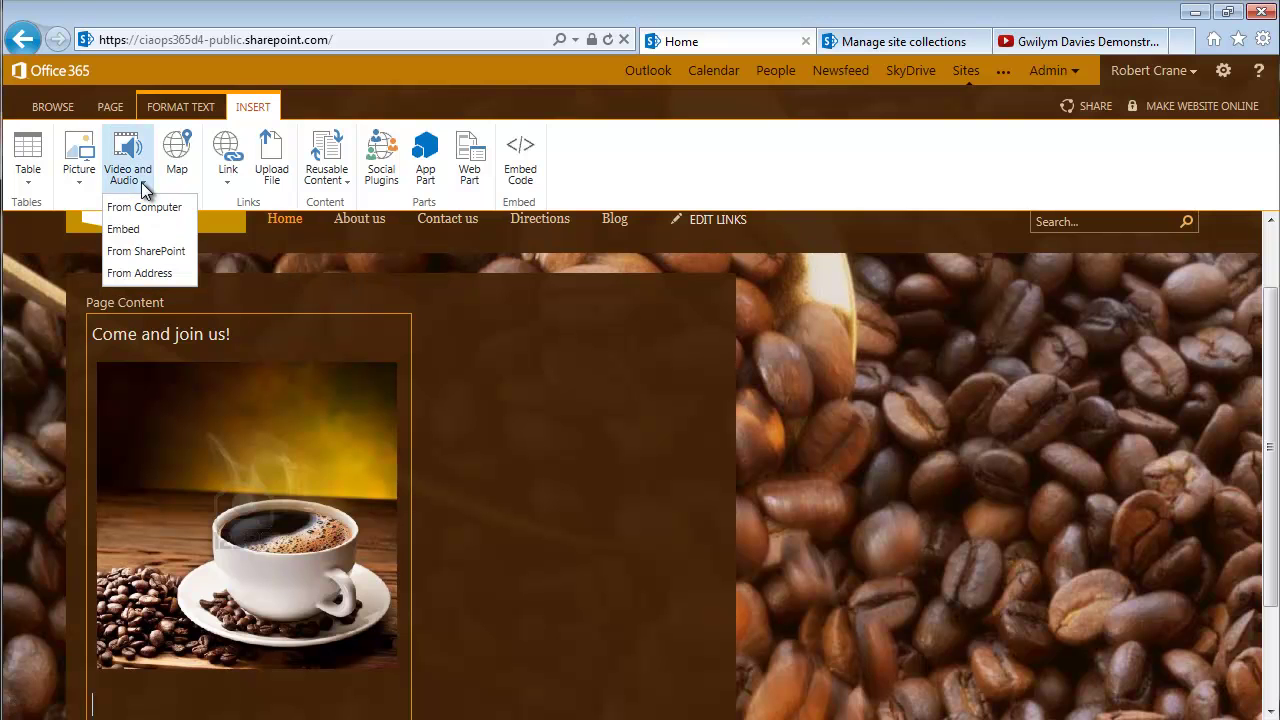
left_click(141, 231)
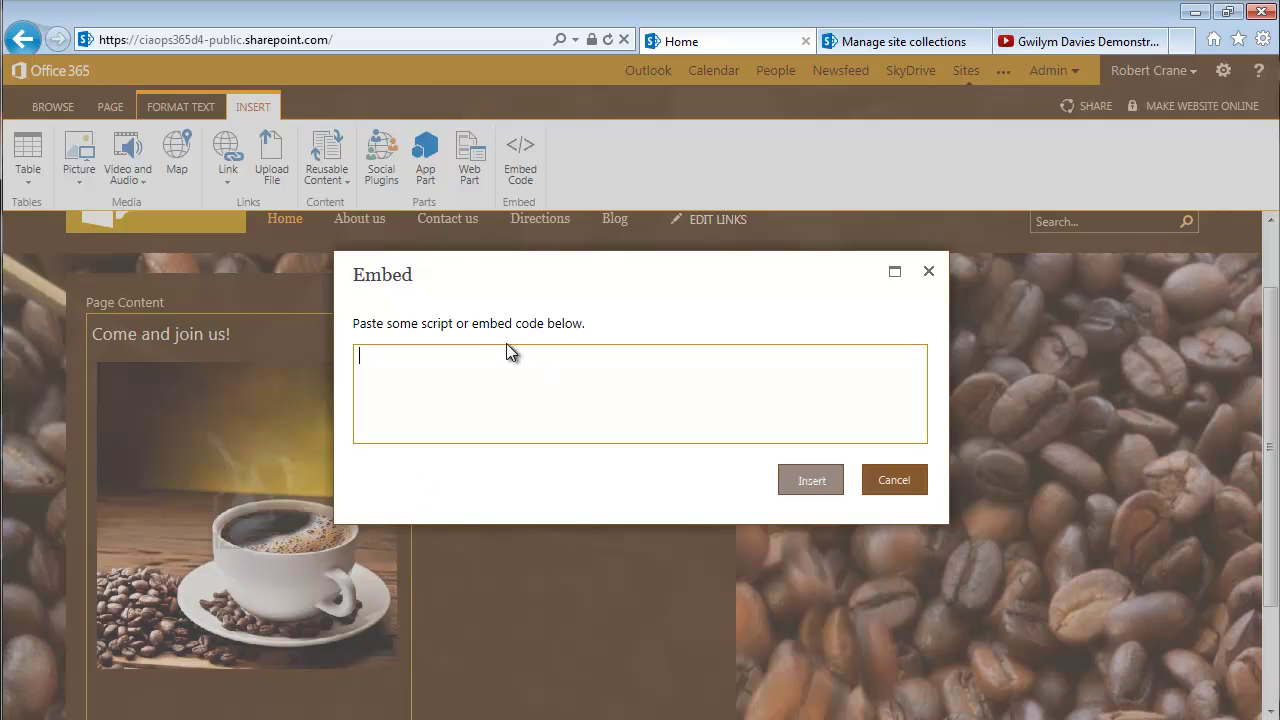
- Switch to the YouTube page of the Aeropress Coffee Maker demonstration and copy its 560 × 315 iframe embed code
left_click(1062, 42)
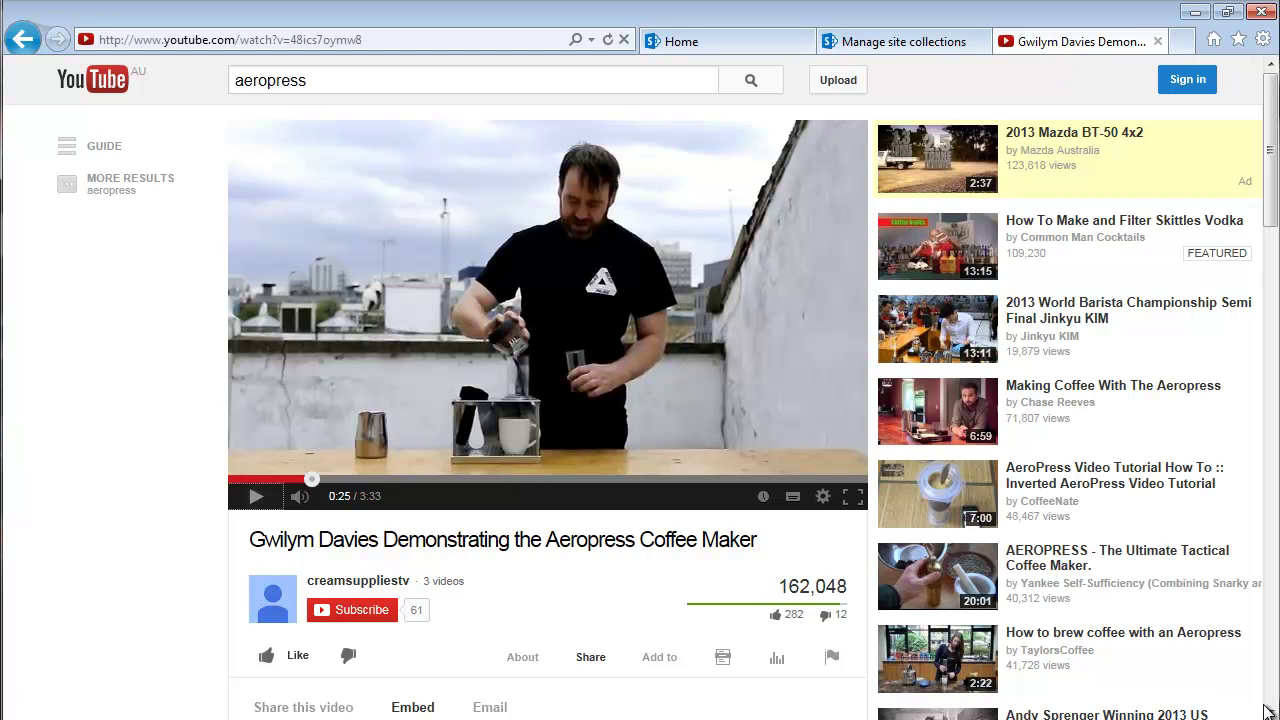
scroll(1268, 710, "down", 3)
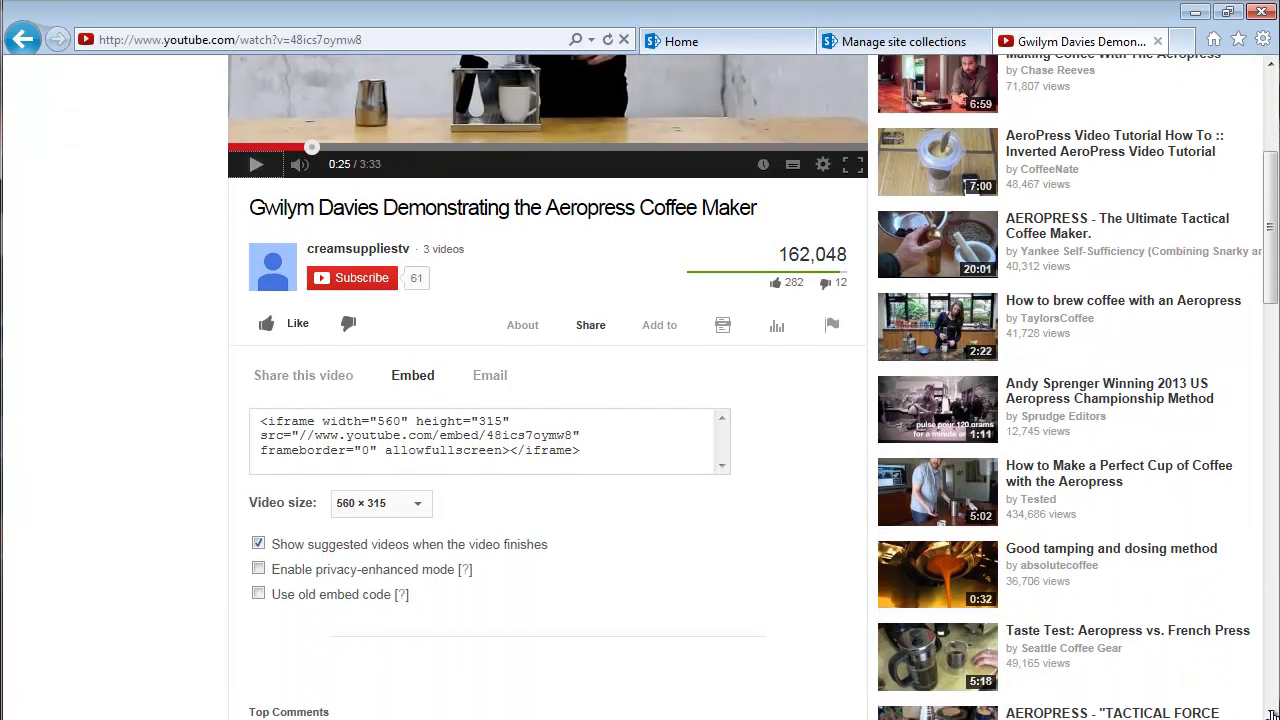
left_click(604, 452)
left_click_drag(582, 450, 233, 418)
key("ctrl+c")
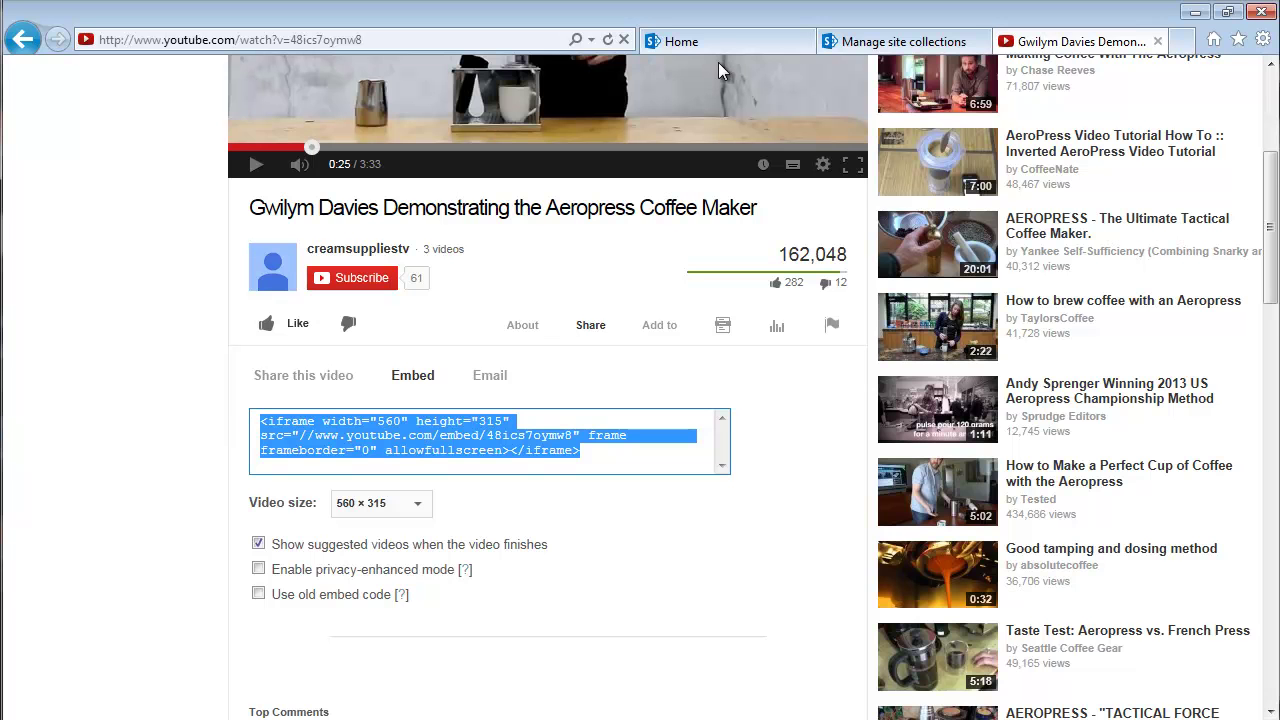
- Return to the Home page's Embed dialog, paste the copied iframe code and insert the video below the picture
left_click(875, 42)
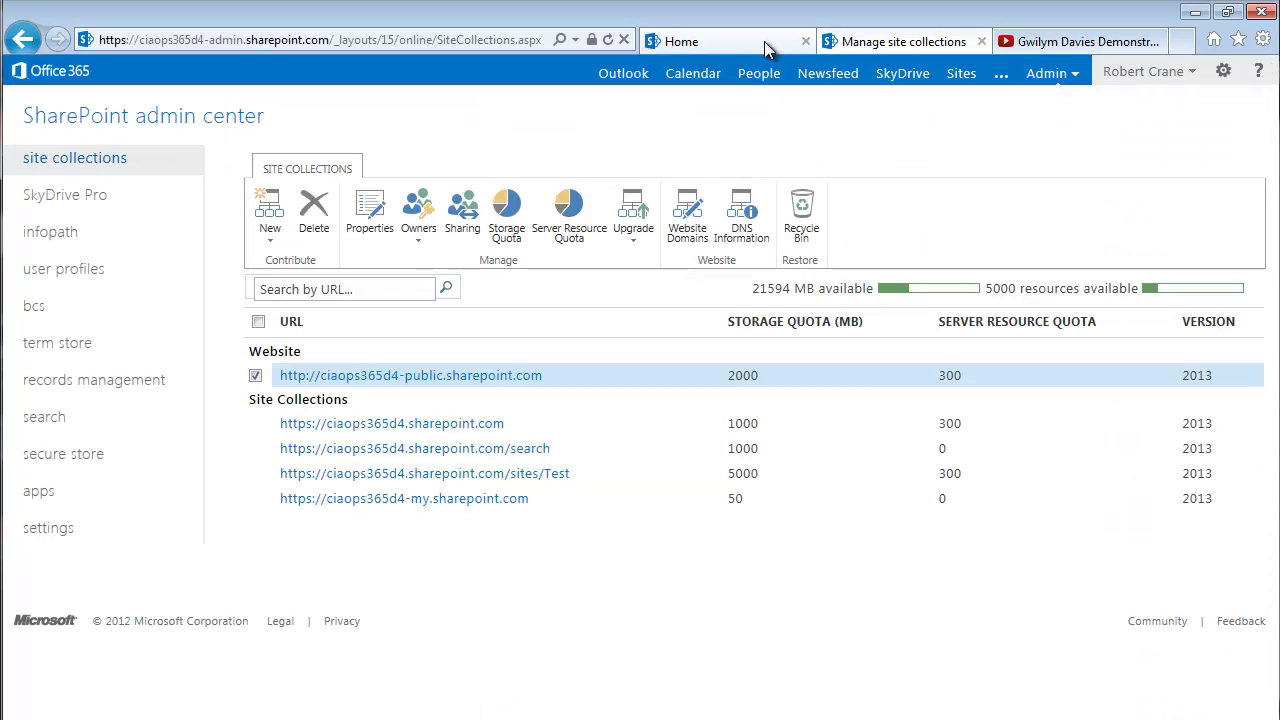
left_click(764, 41)
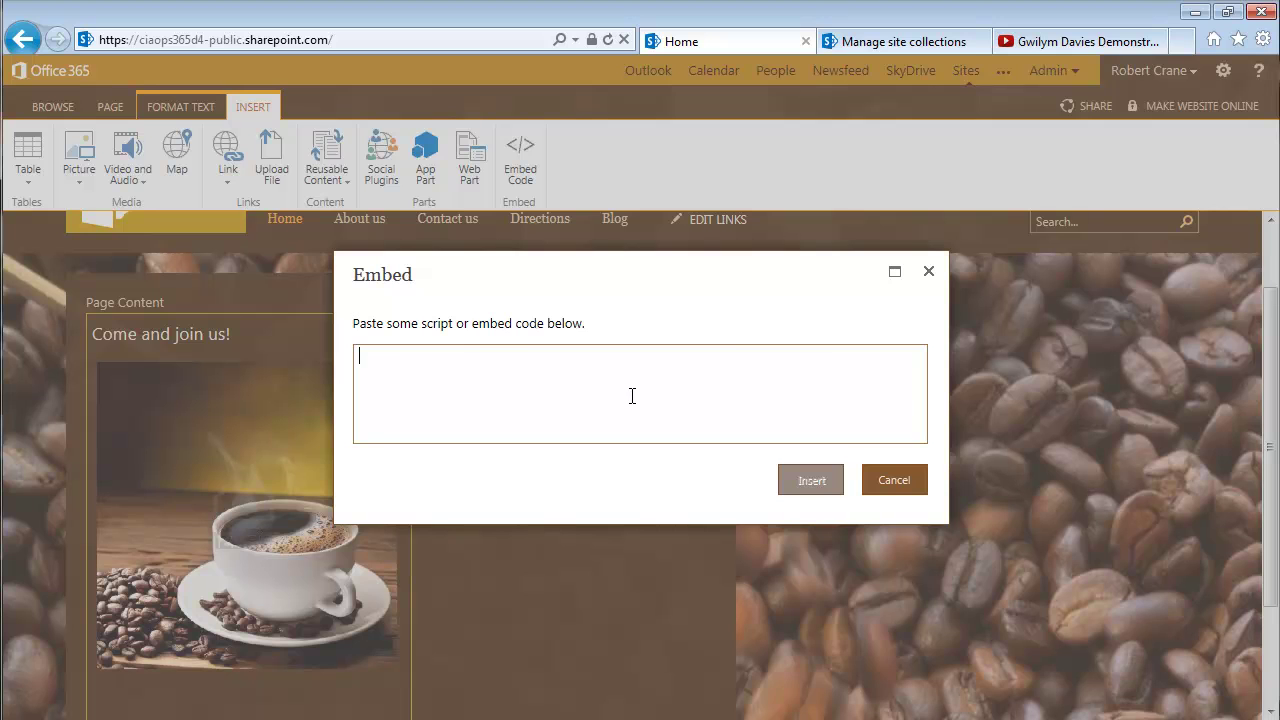
key("ctrl+v")
left_click(836, 481)
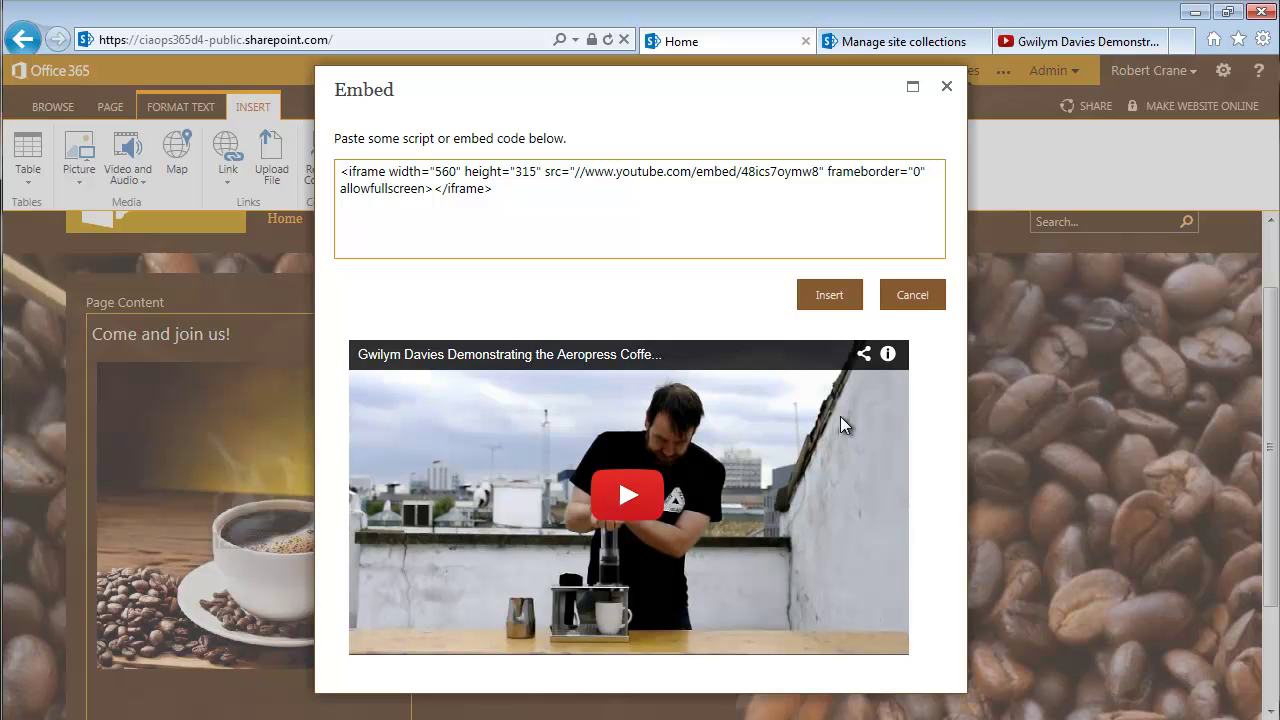
left_click(840, 304)
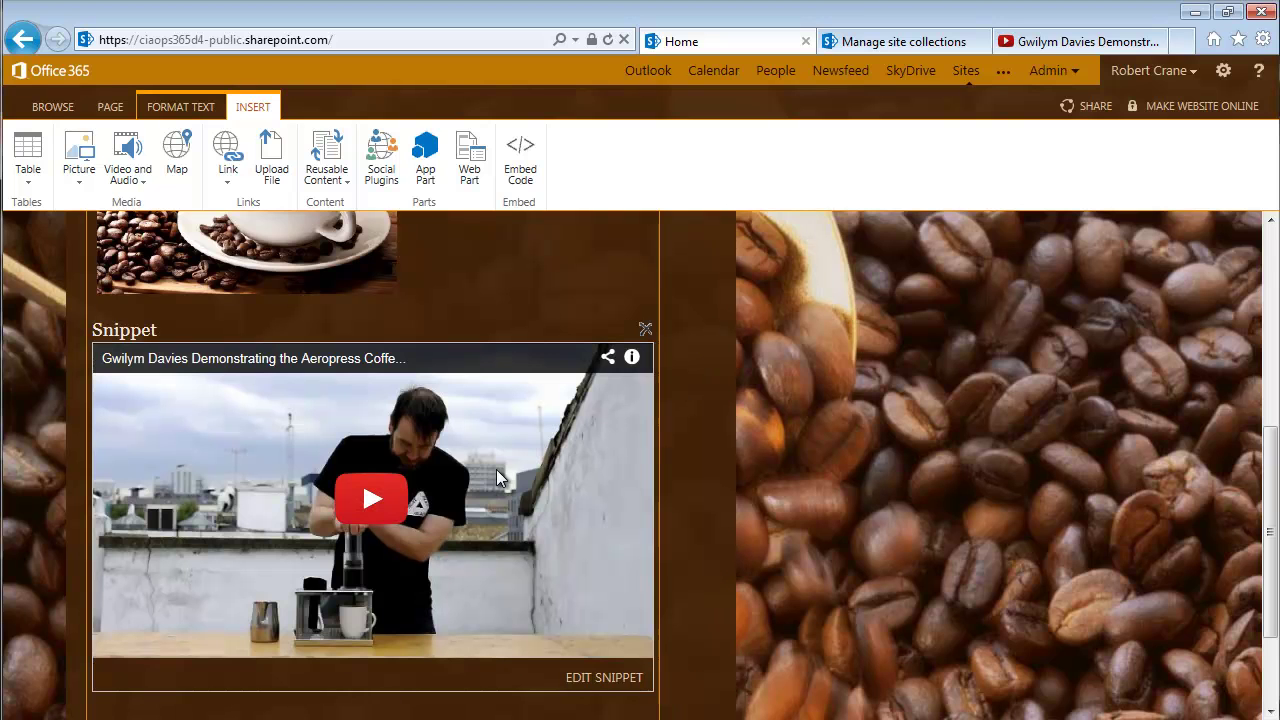
- Review the save options for the Home page, then save and publish it
left_click(107, 113)
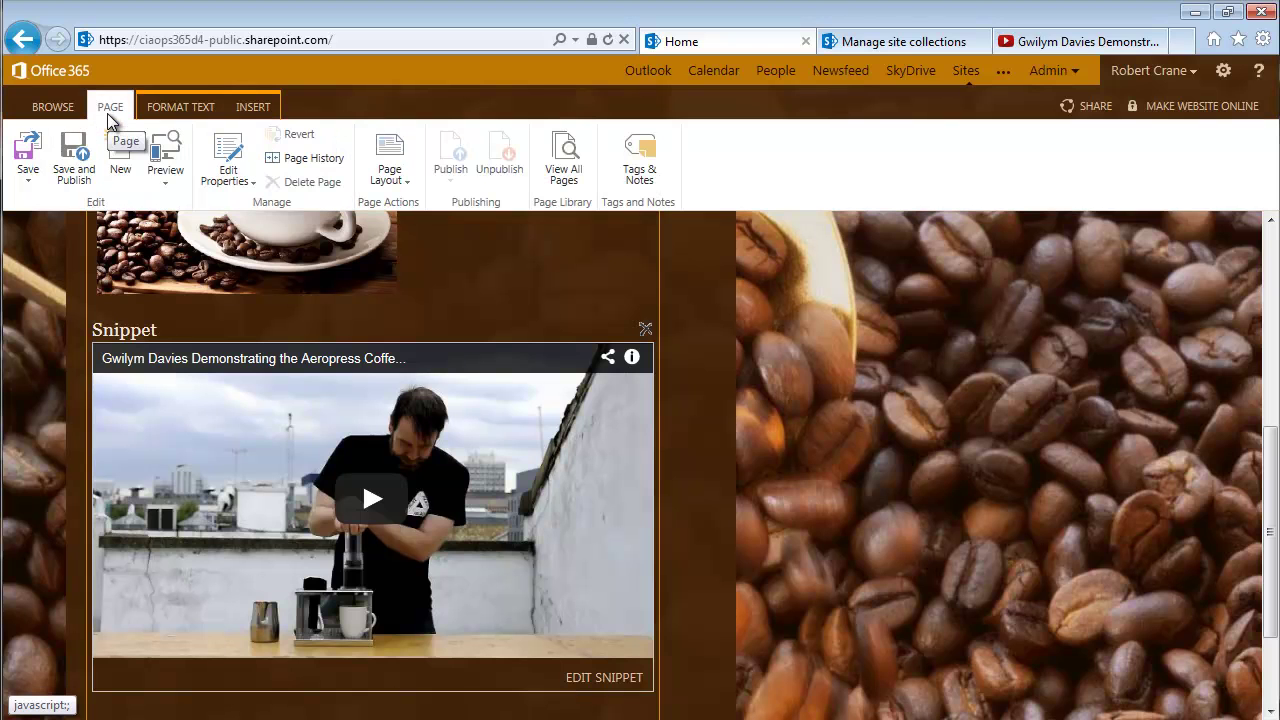
left_click(35, 180)
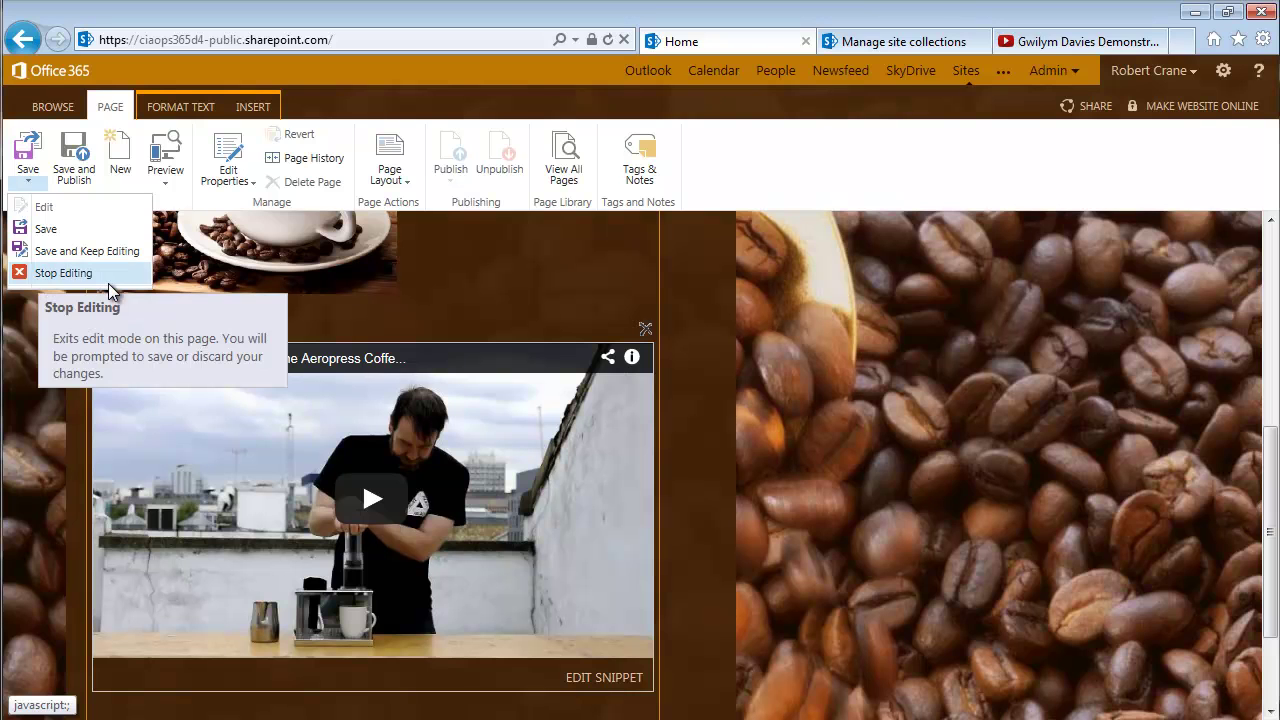
left_click(80, 157)
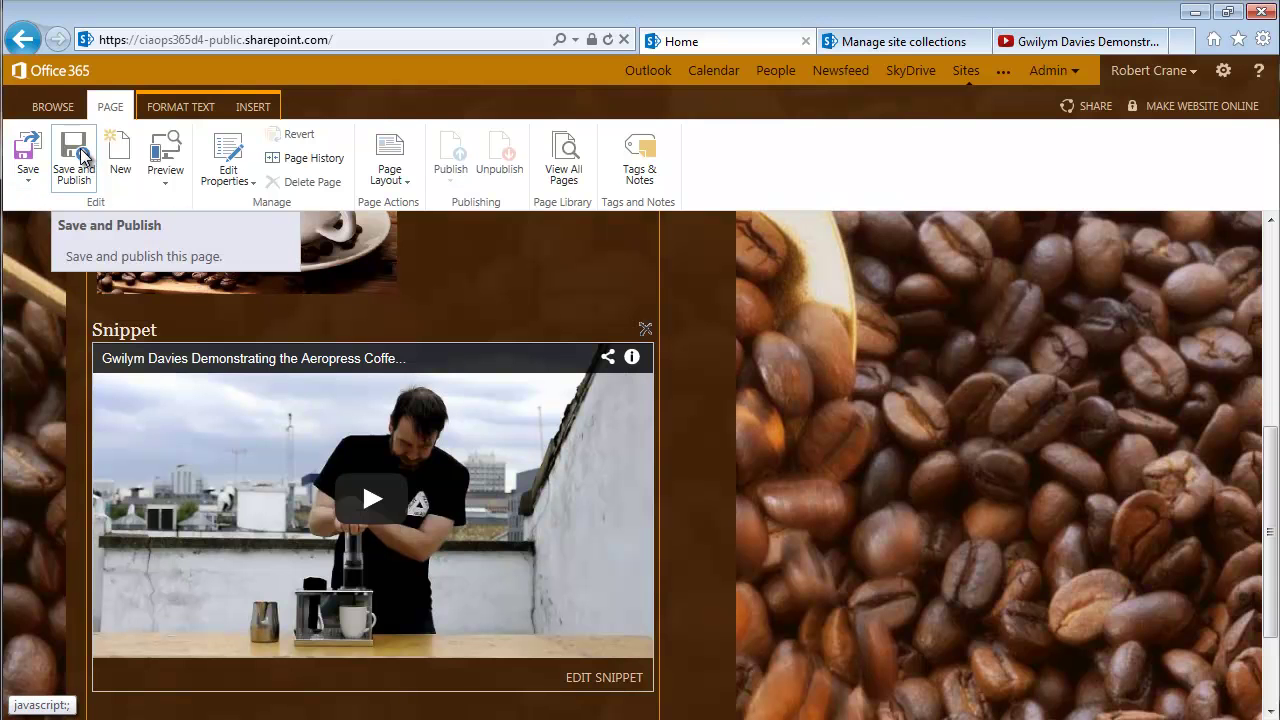
left_click(80, 157)
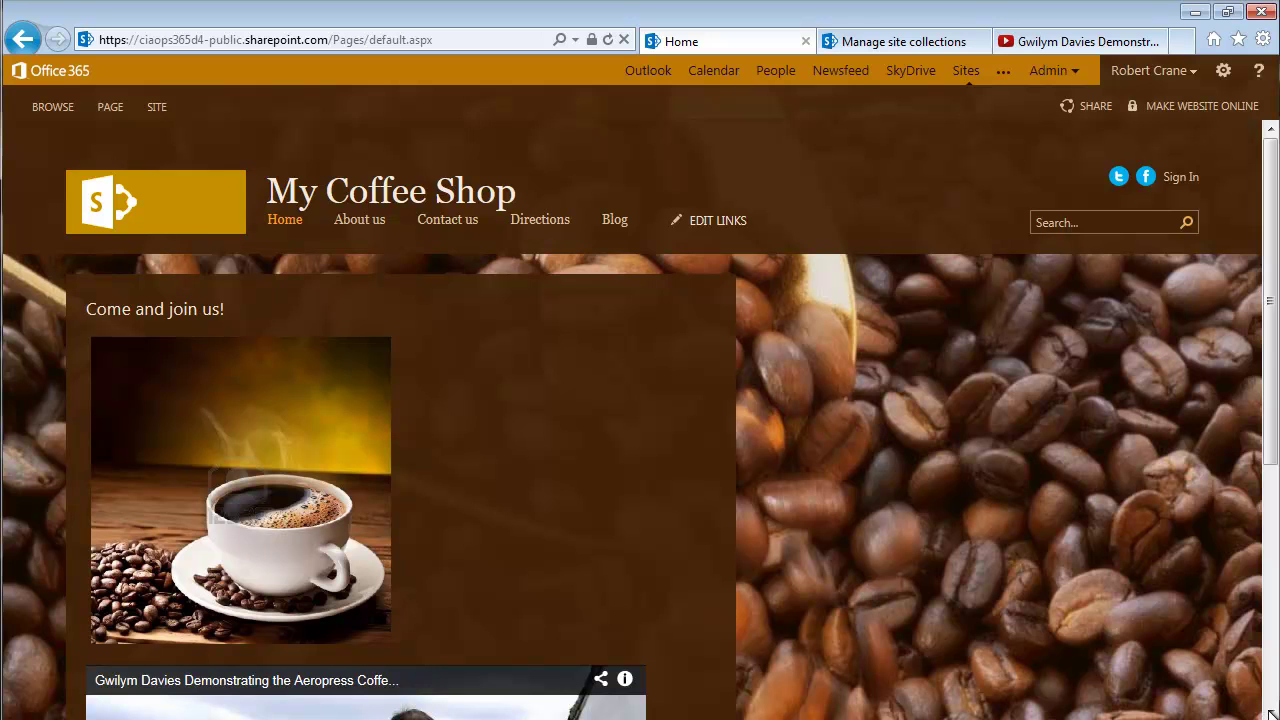
- Test the embedded Aeropress video on the published Home page by playing it briefly and pausing it
scroll(1271, 712, "down", 5)
scroll(1271, 712, "down", 4)
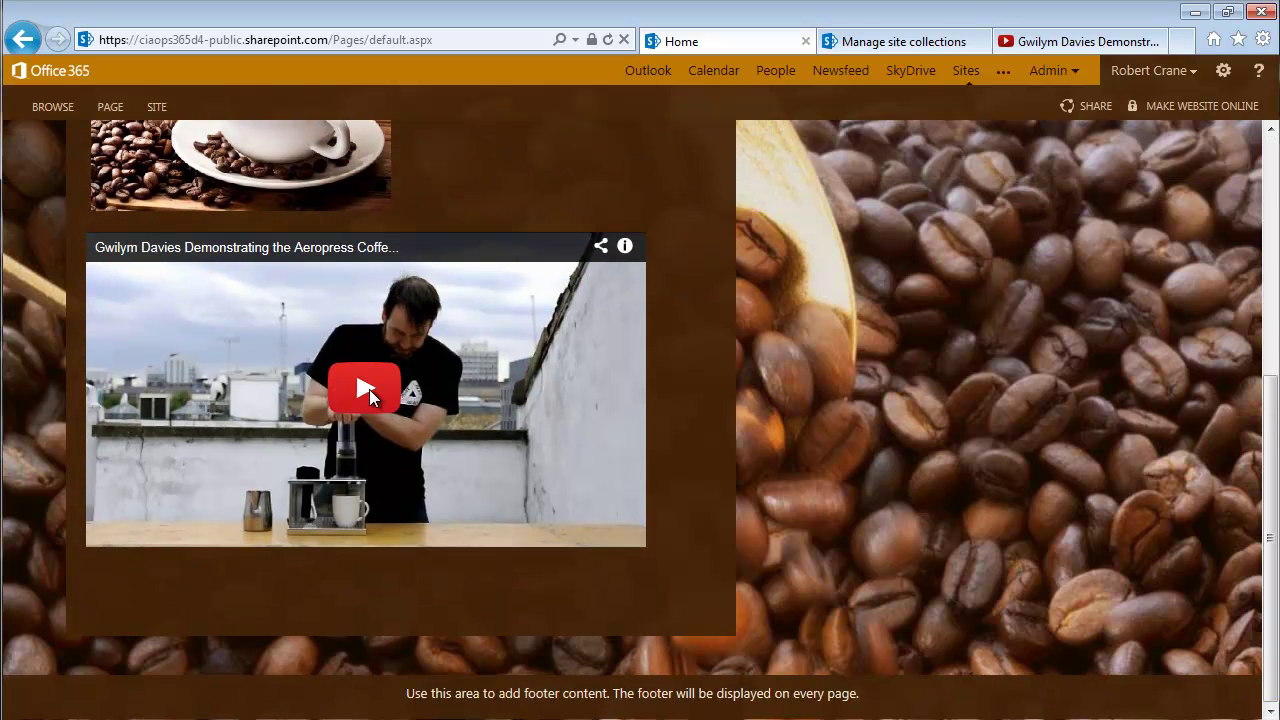
left_click(364, 389)
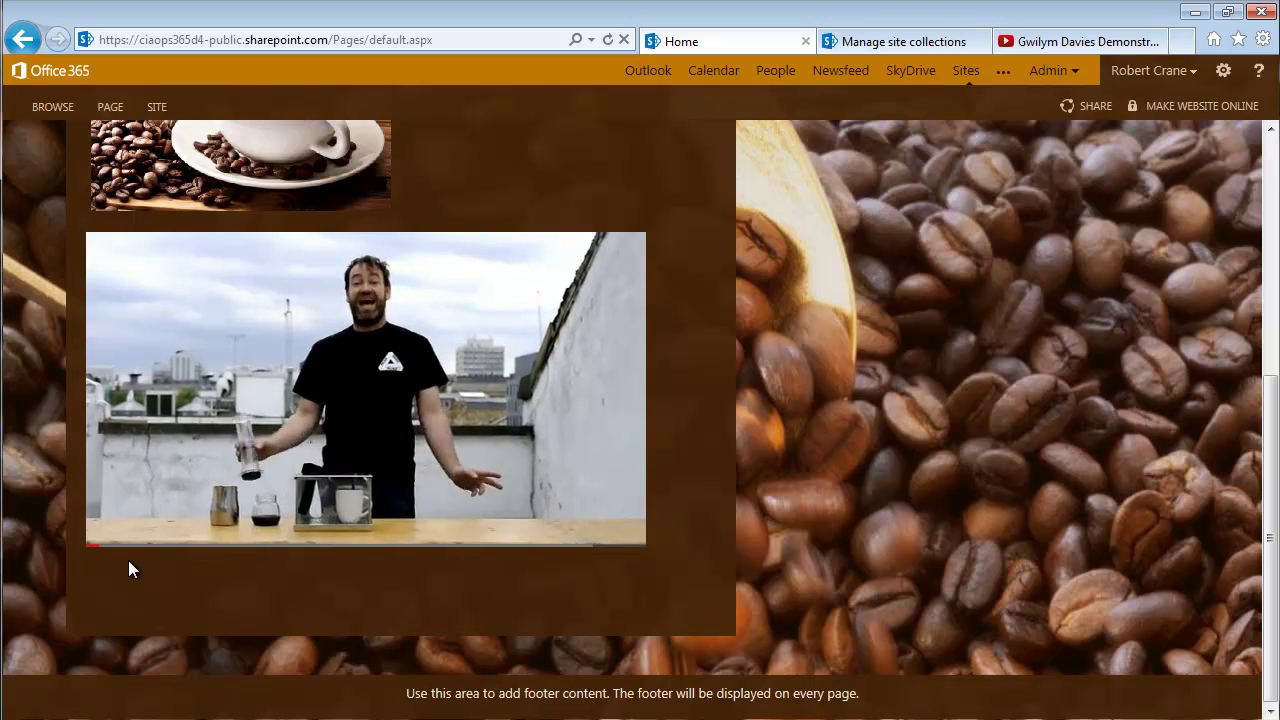
left_click(113, 533)
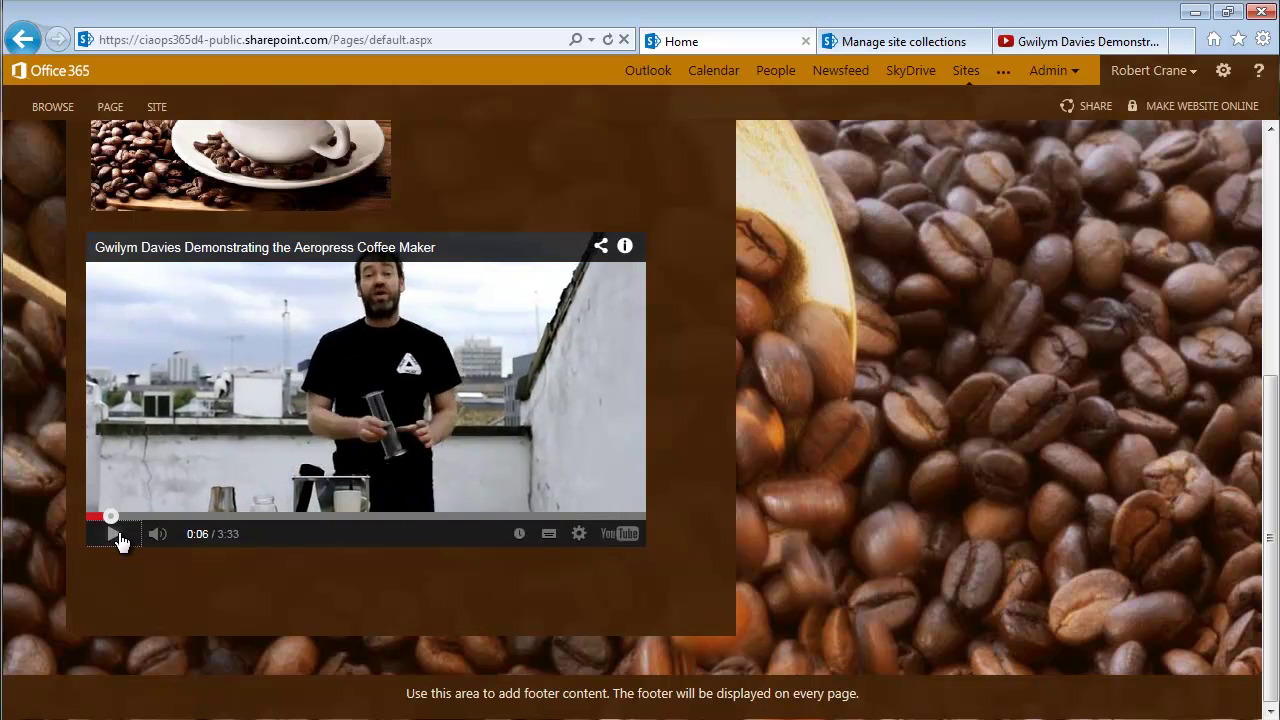
left_click(1270, 148)
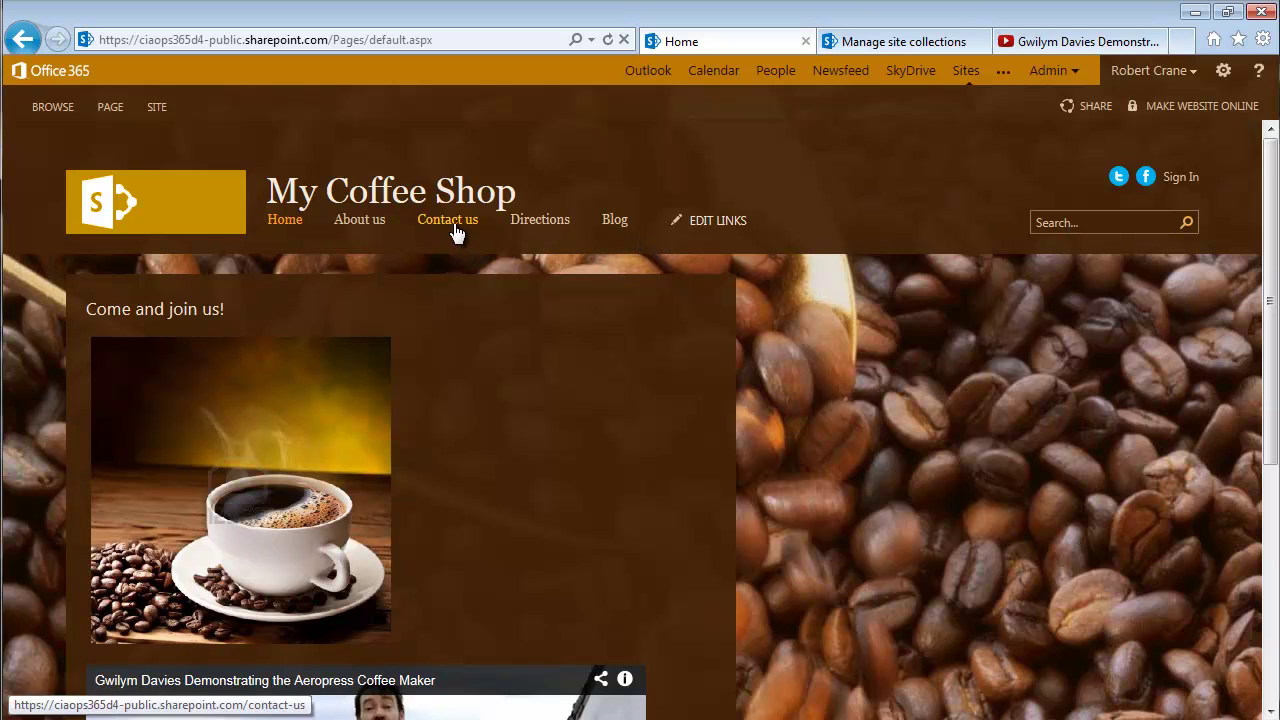
- Open the About us page for editing and add an empty line below its introductory text
left_click(366, 226)
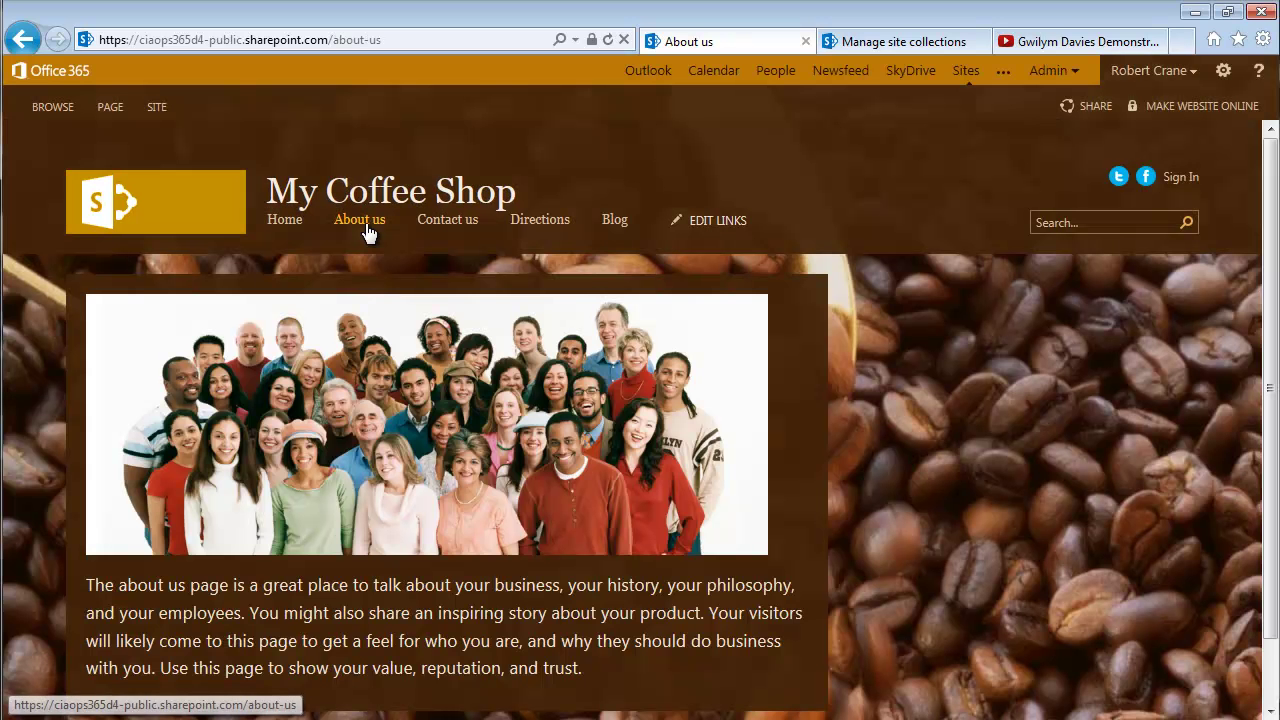
left_click(117, 110)
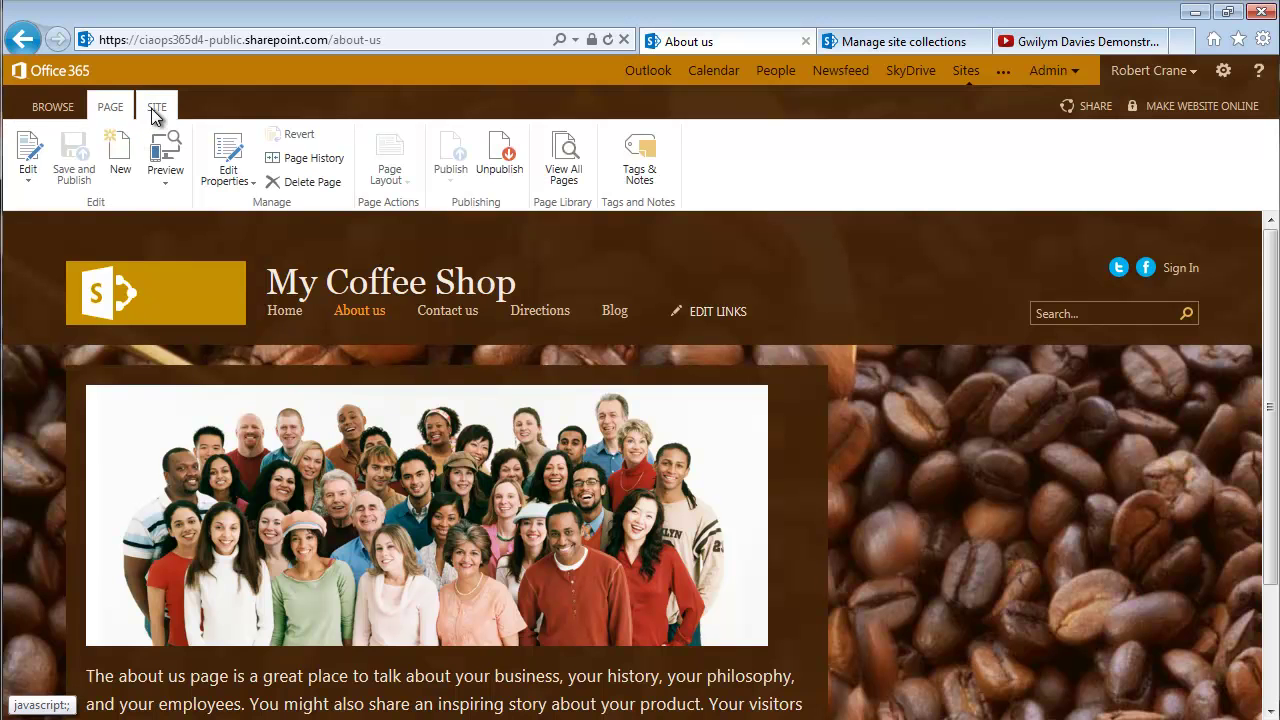
left_click(30, 150)
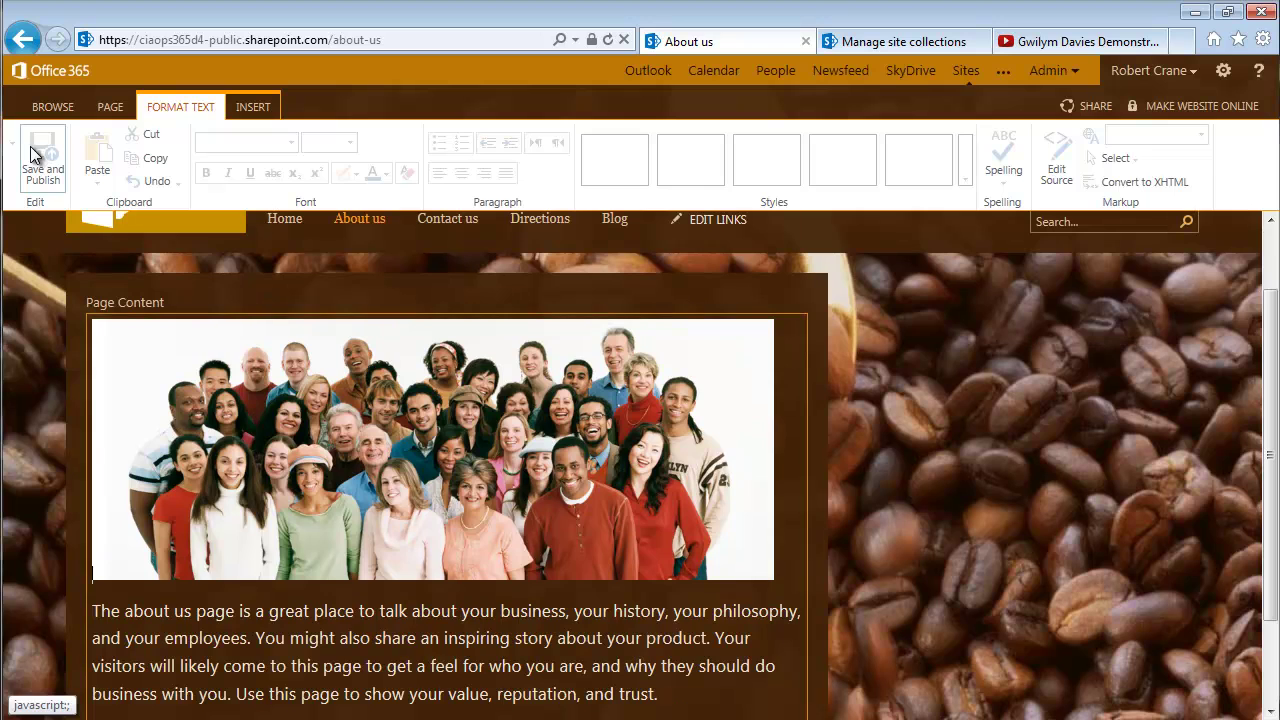
left_click(266, 109)
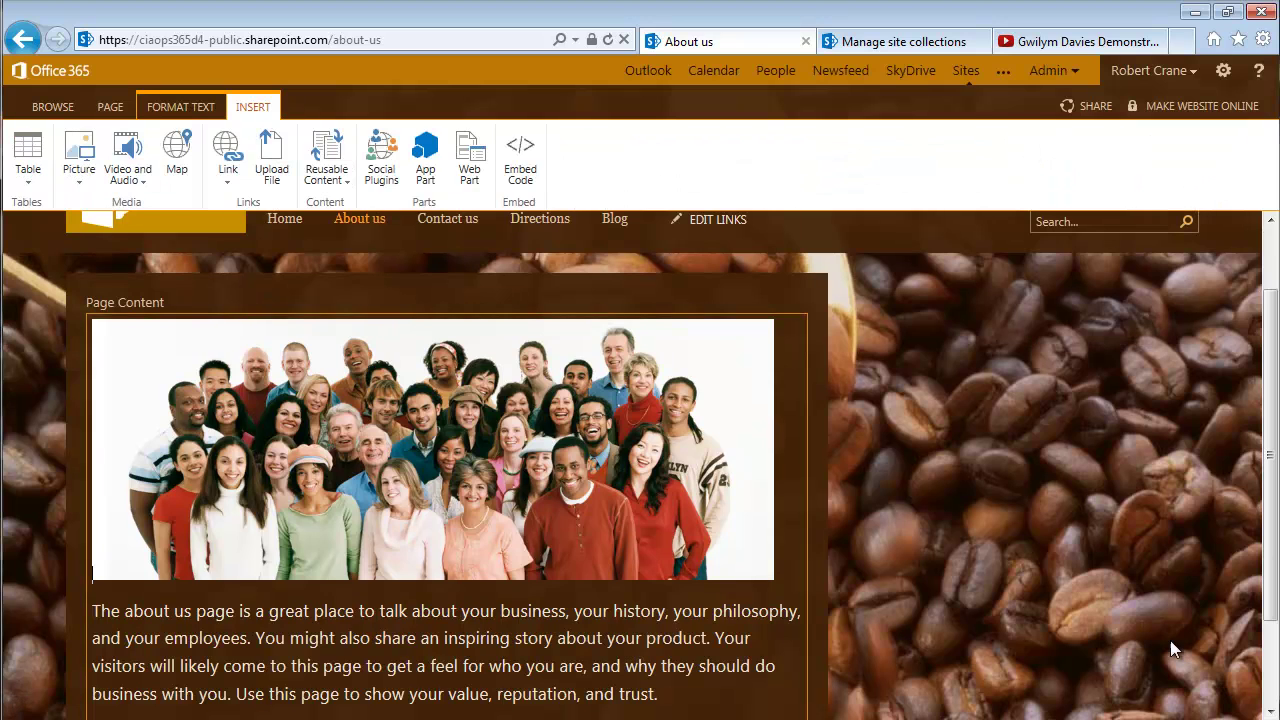
left_click(1274, 680)
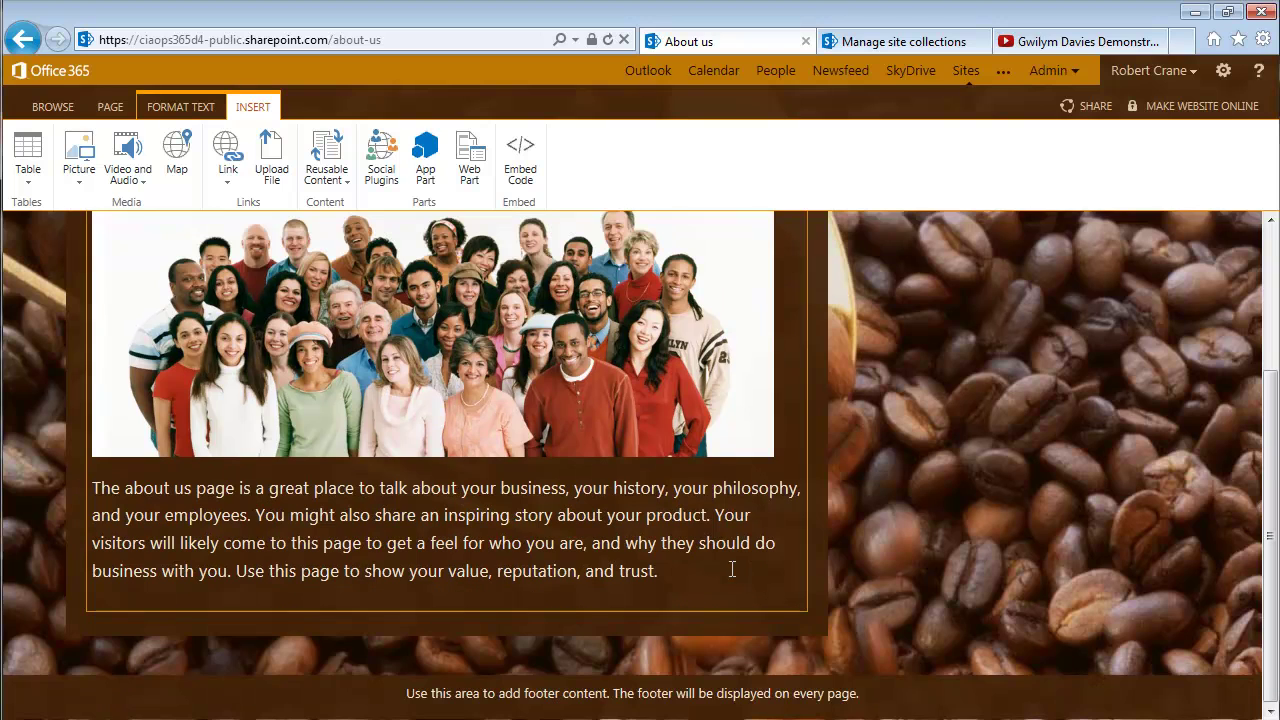
key("Return")
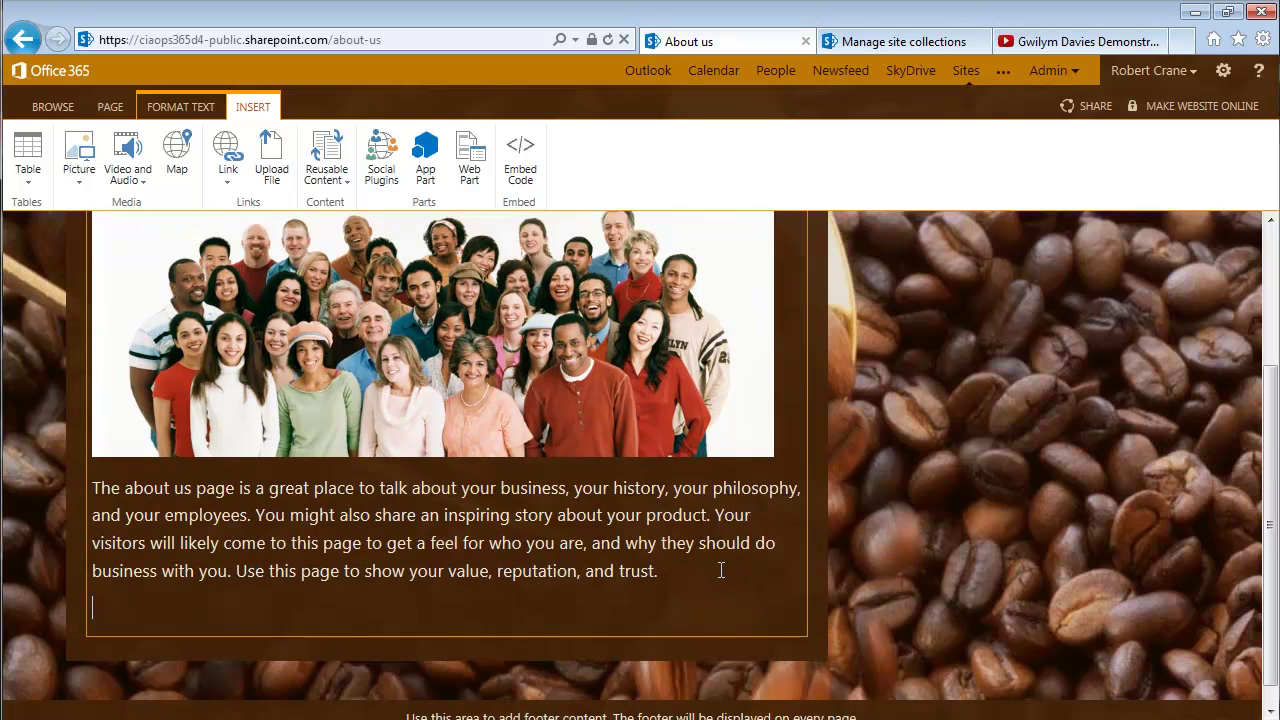
- Open the SharePoint Store through the social plugins option and browse its Public-facing Websites category
left_click(389, 170)
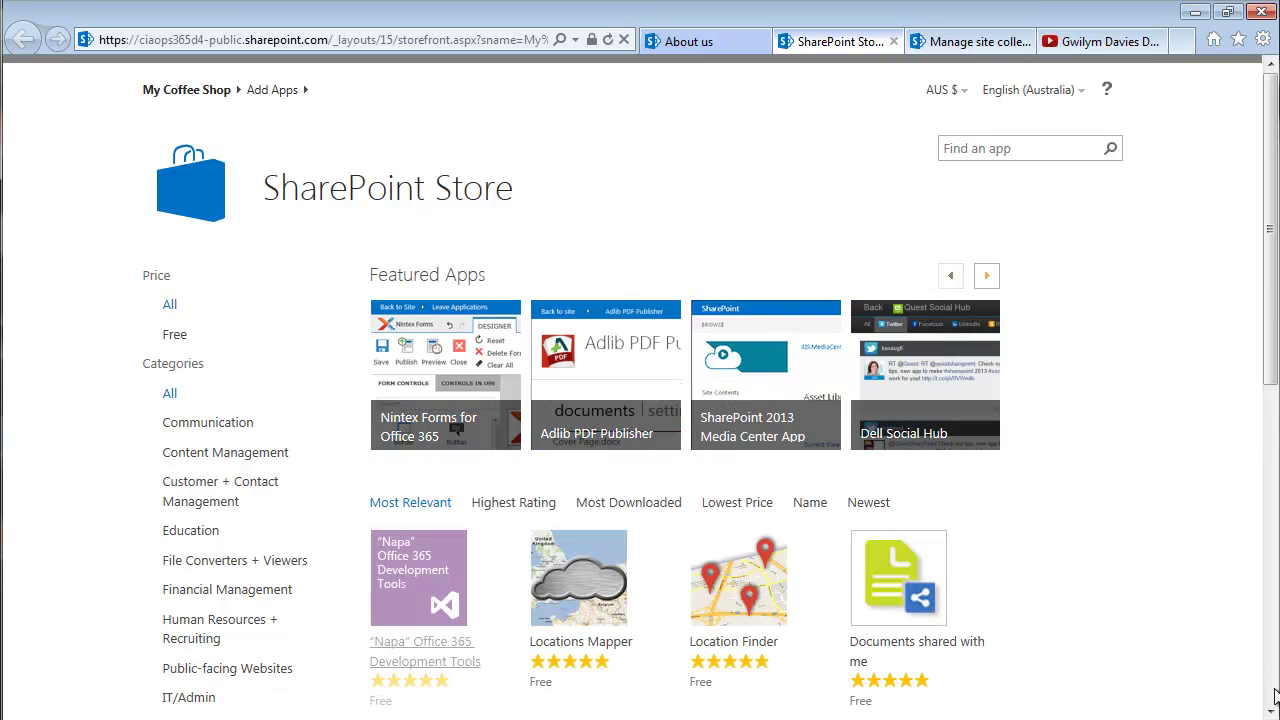
scroll(1271, 713, "down", 3)
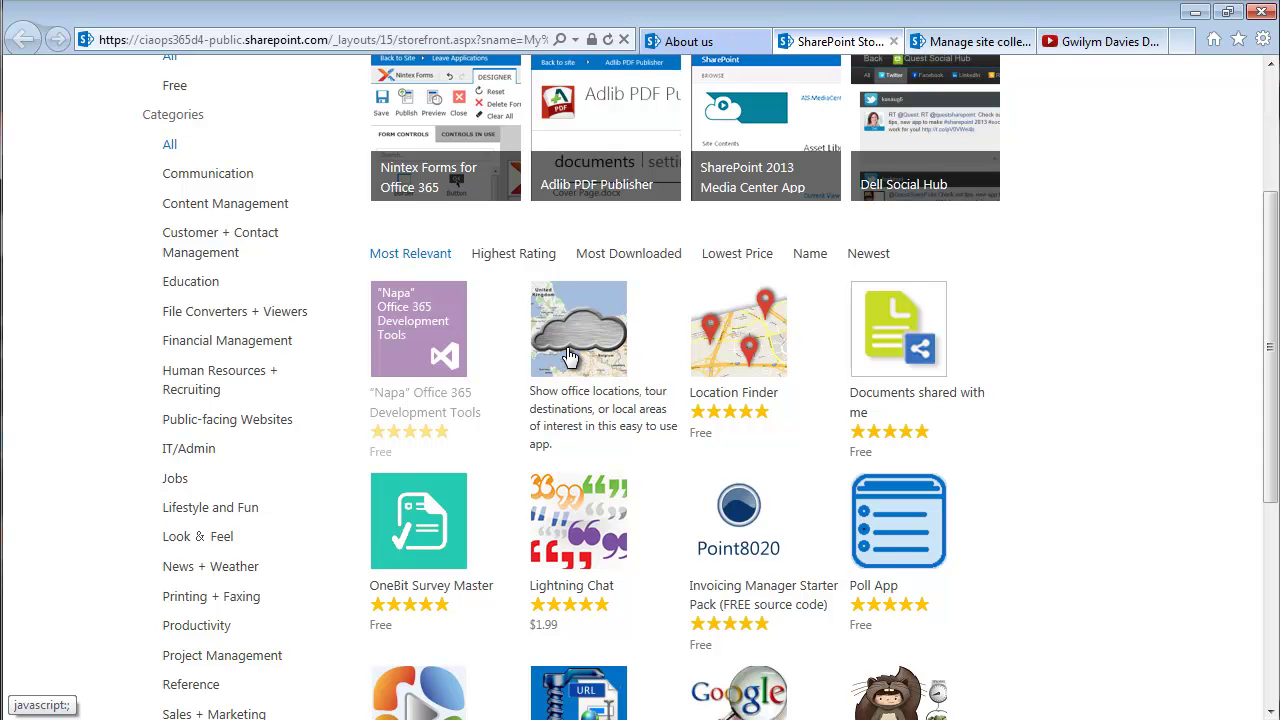
left_click(275, 428)
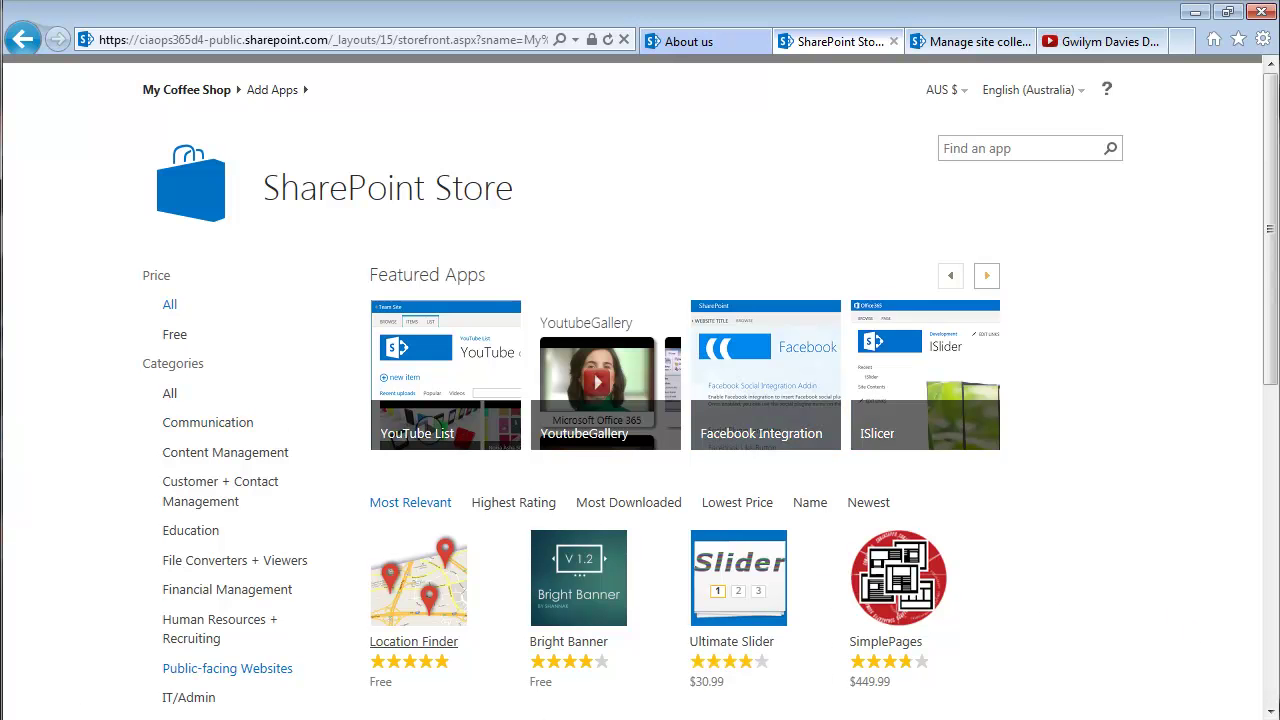
scroll(1270, 708, "down", 3)
scroll(1270, 708, "down", 4)
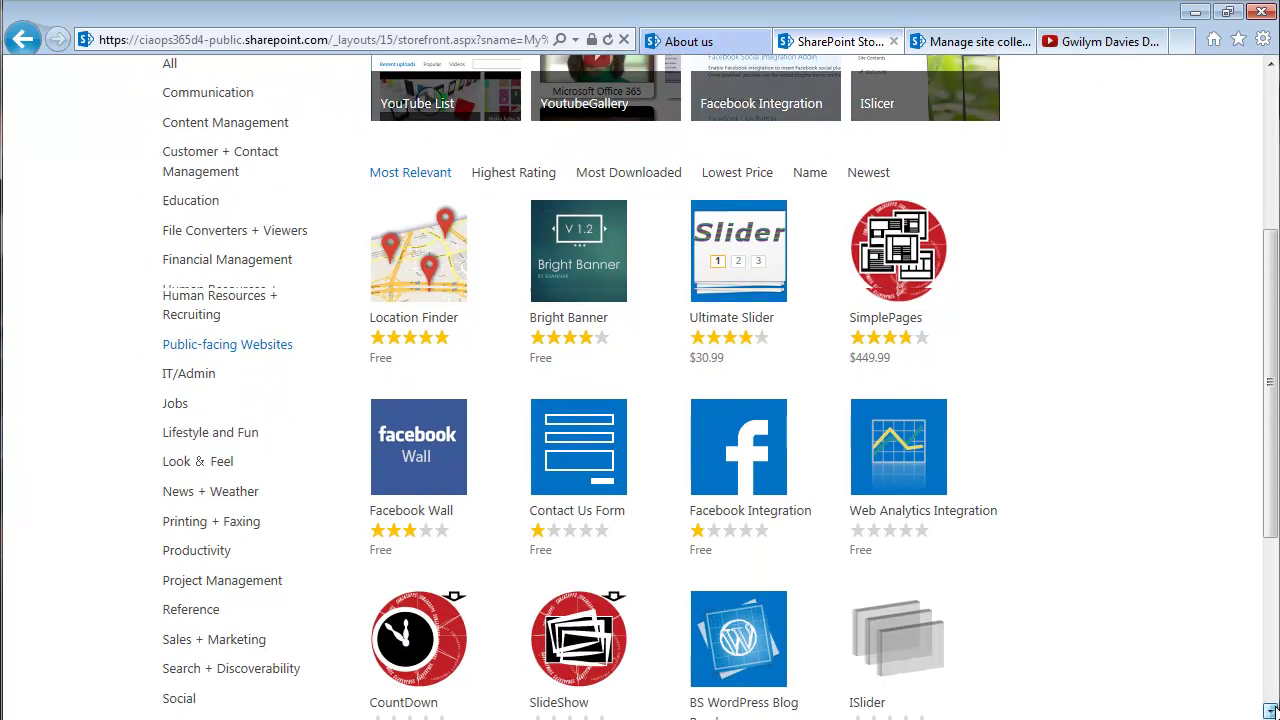
- Add the free Facebook Integration app to the site, trust it, and open its configuration page
left_click(755, 455)
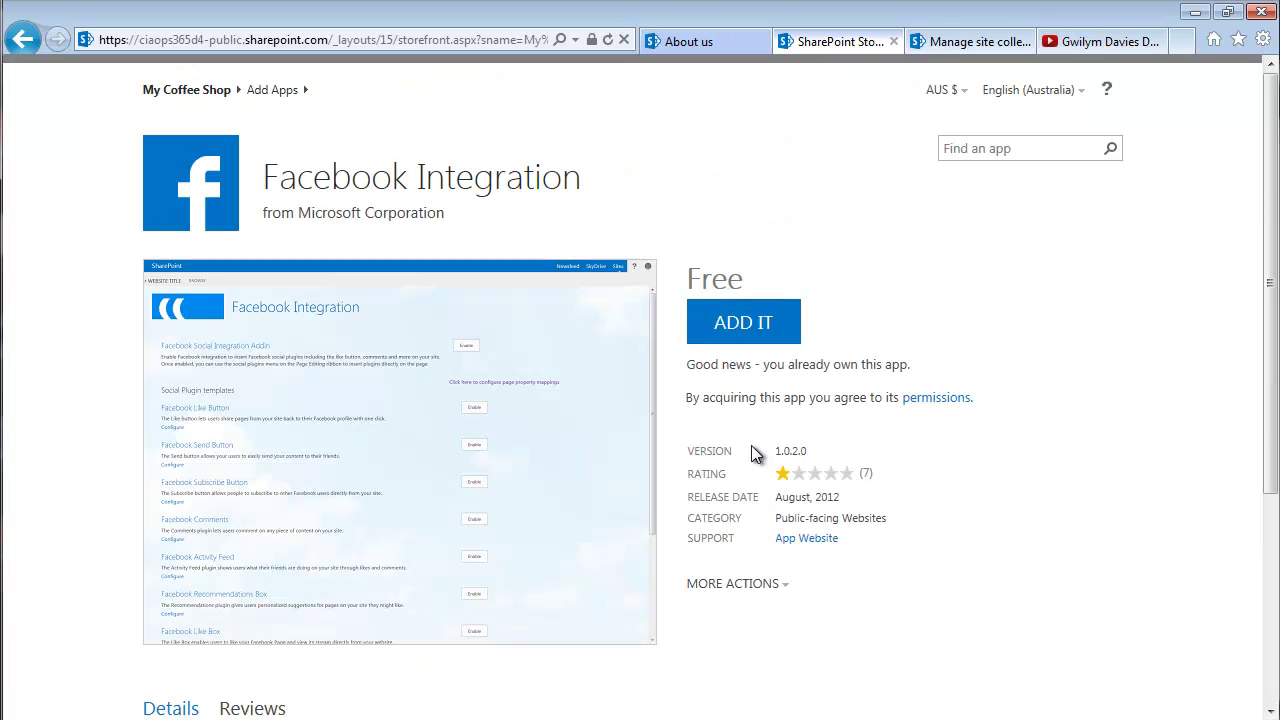
left_click(730, 327)
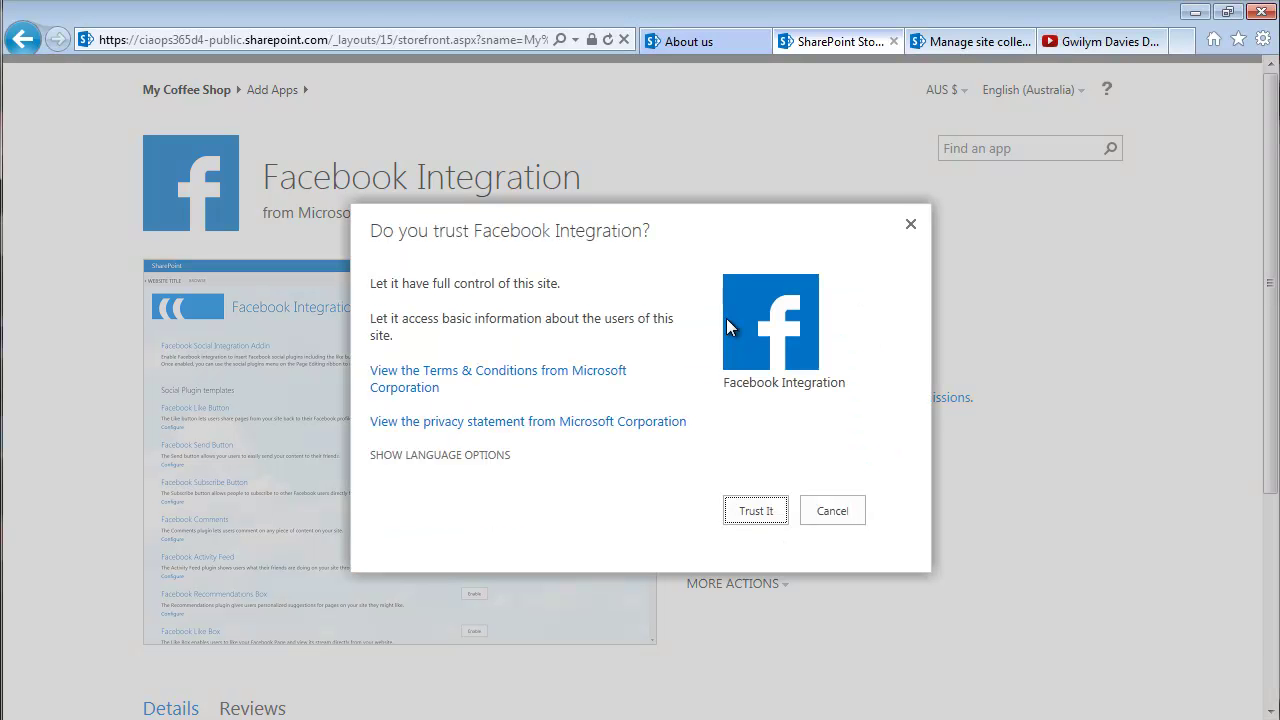
left_click(755, 512)
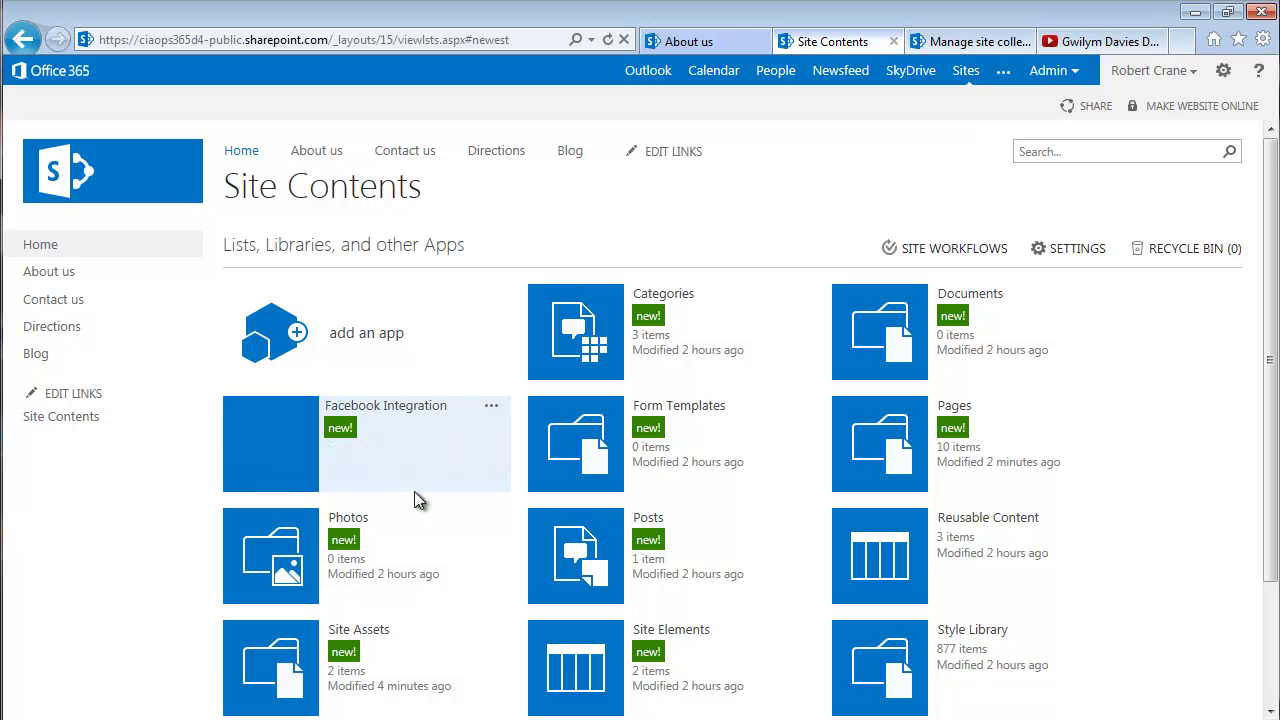
left_click(277, 457)
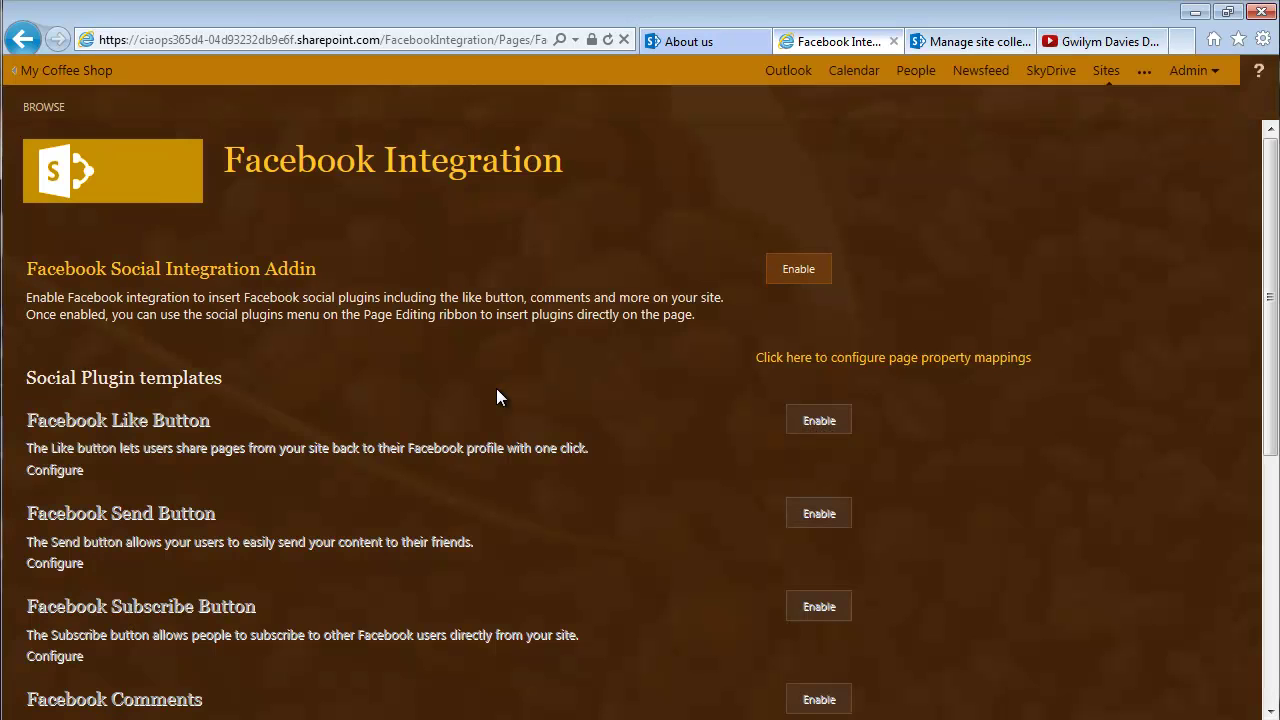
- Enable the Facebook Social Integration Addin and review which of its social plugin templates are active
left_click(809, 272)
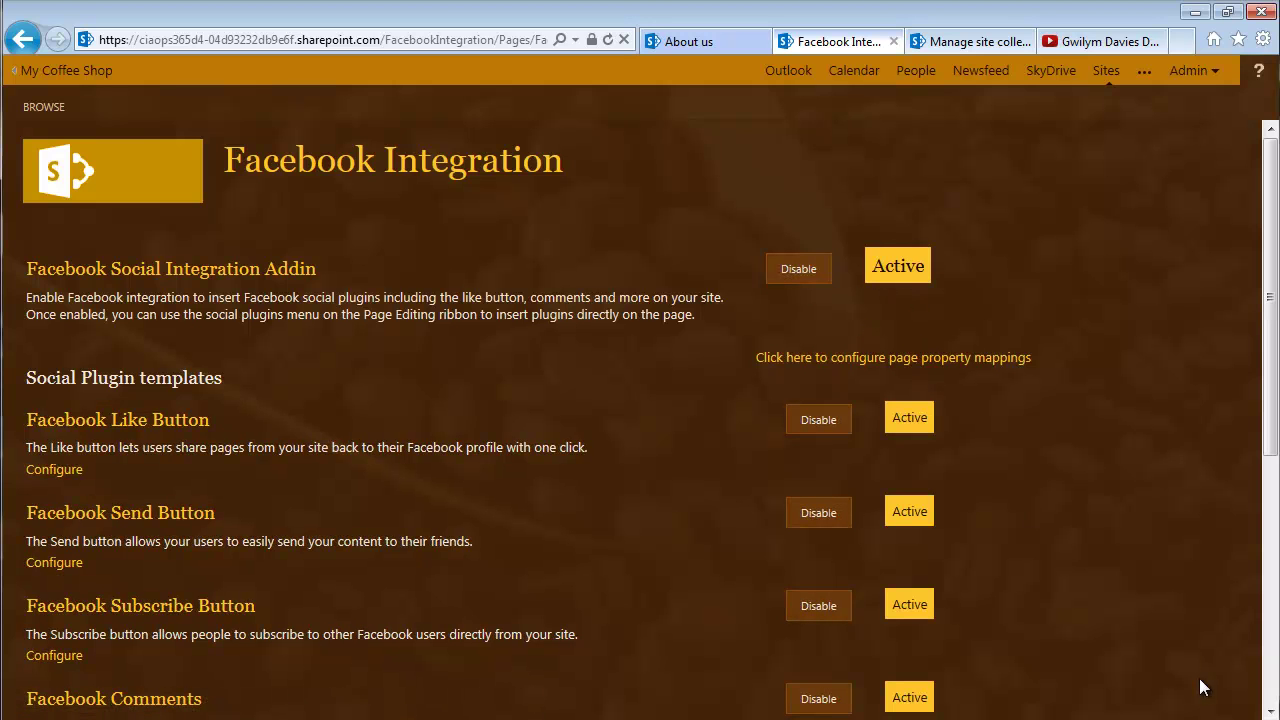
left_click(1270, 709)
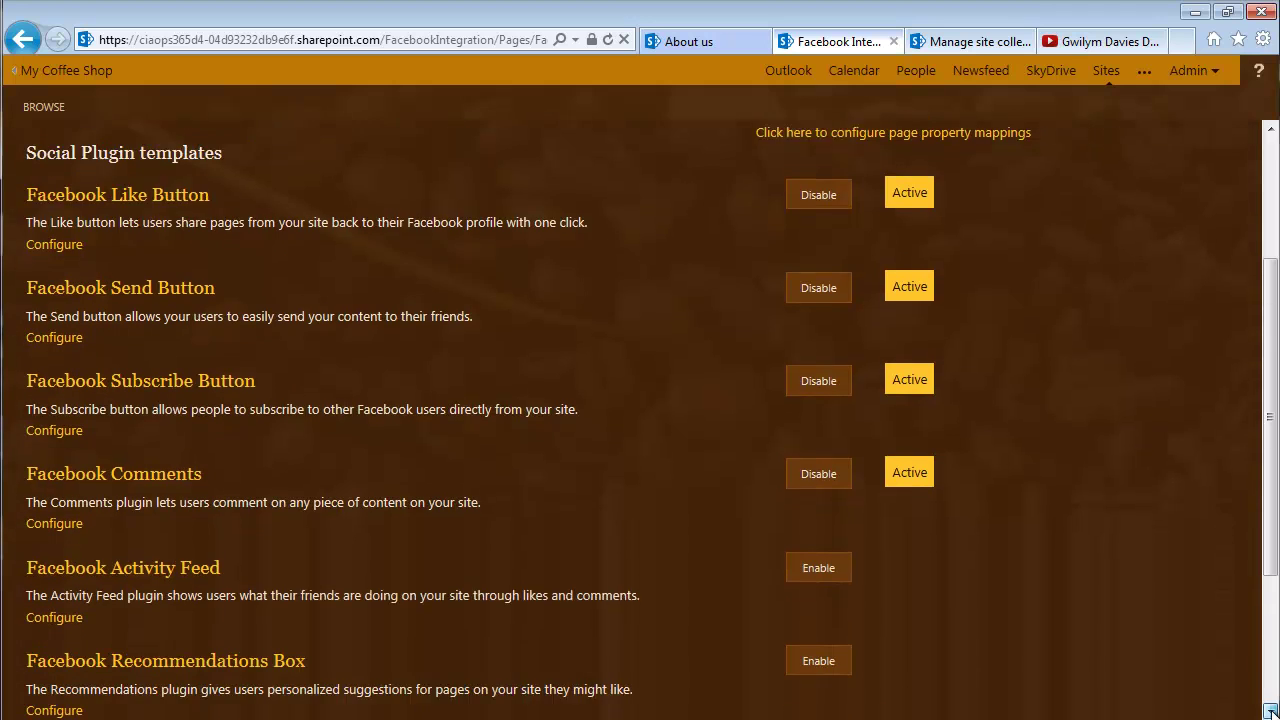
left_click(1270, 709)
scroll(1265, 172, "up", 2)
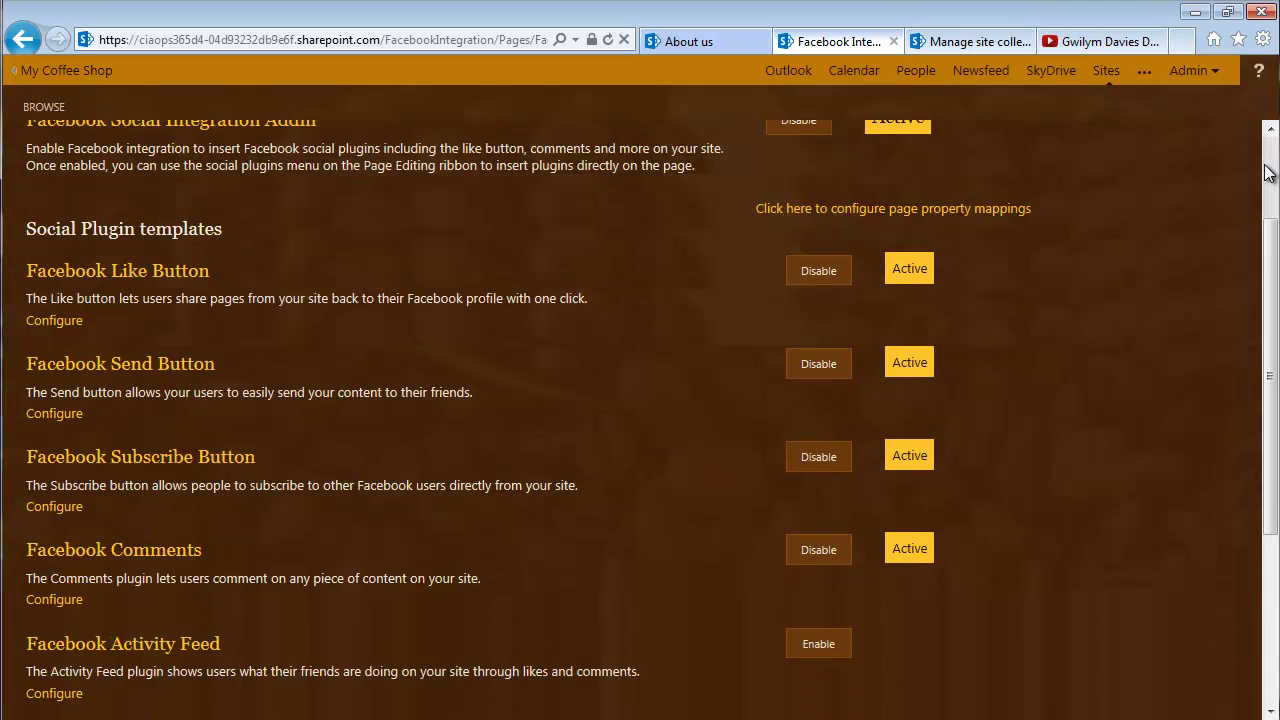
scroll(1268, 172, "up", 2)
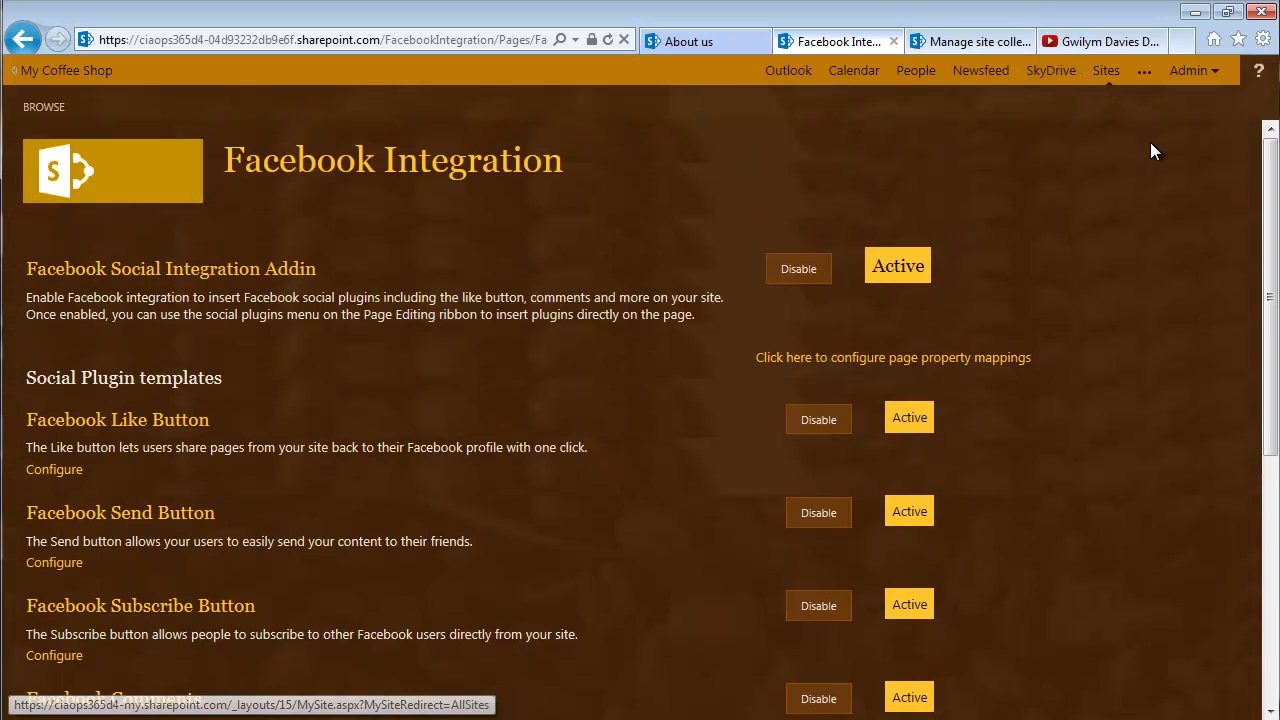
- Return to the My Coffee Shop site from the app's configuration and open its About us page
left_click(56, 84)
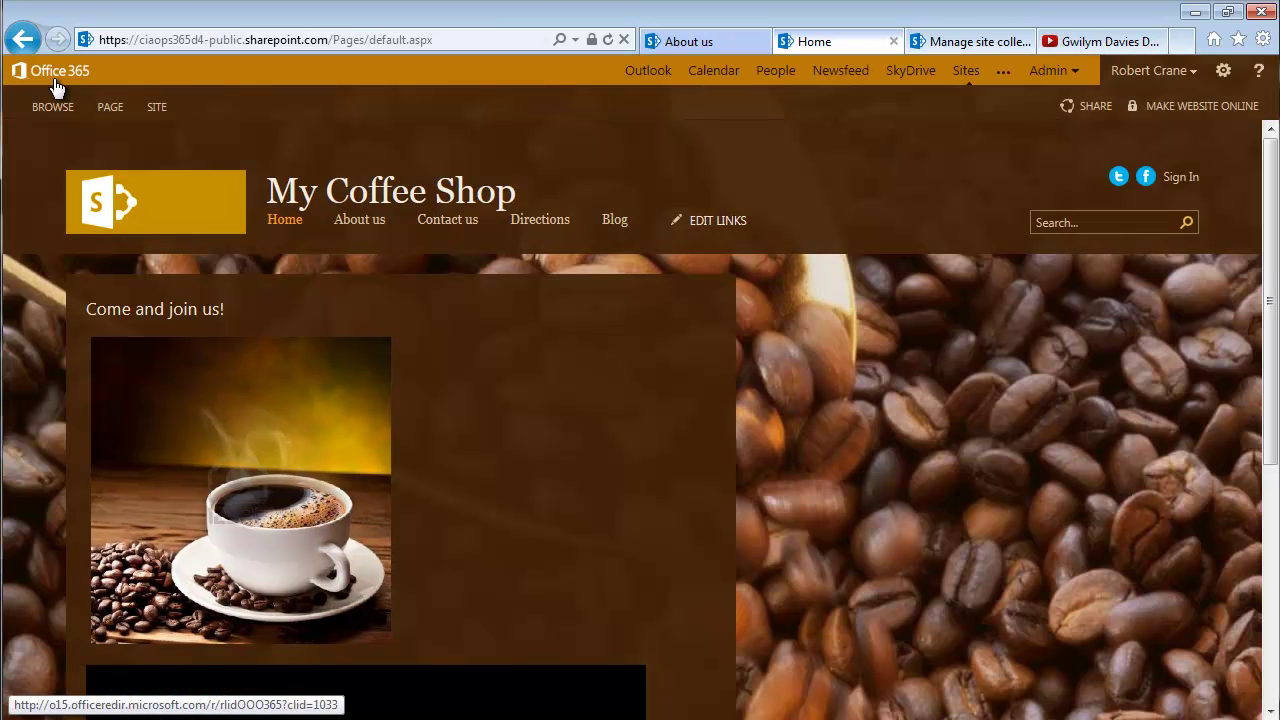
left_click(367, 224)
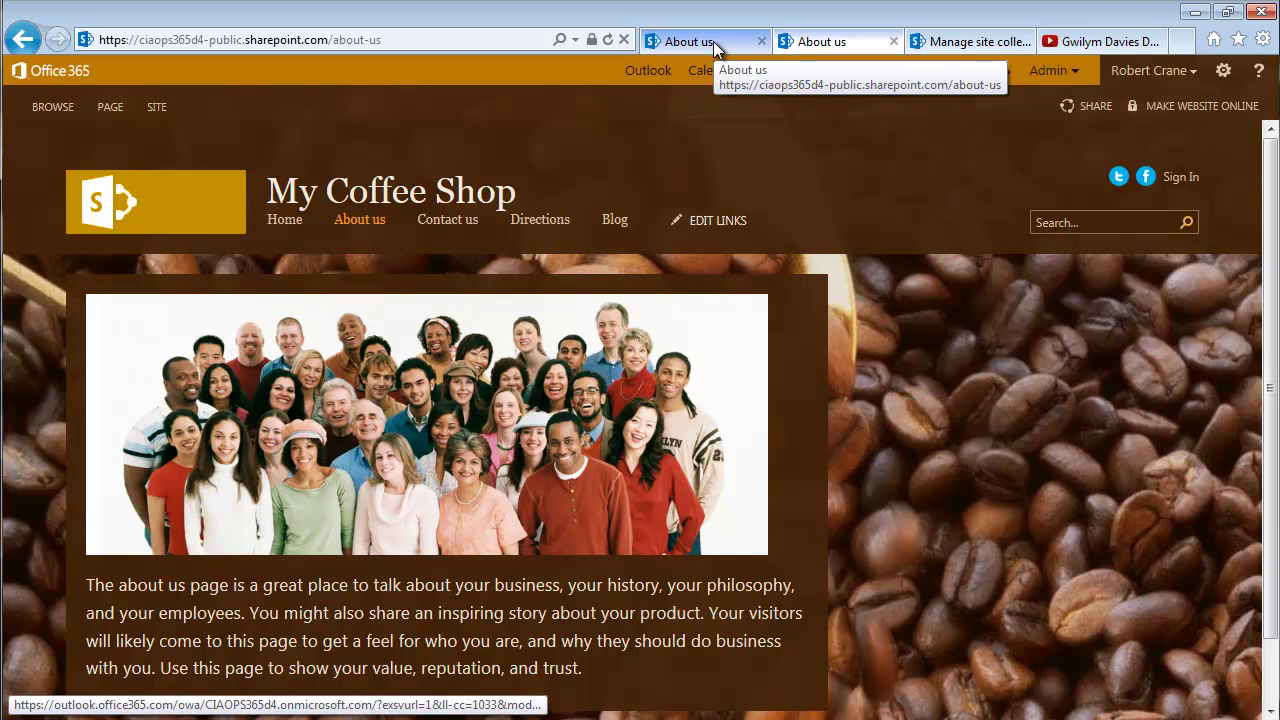
- Try to stop editing the earlier About us copy while saving its changes, and close that browser tab
left_click(700, 42)
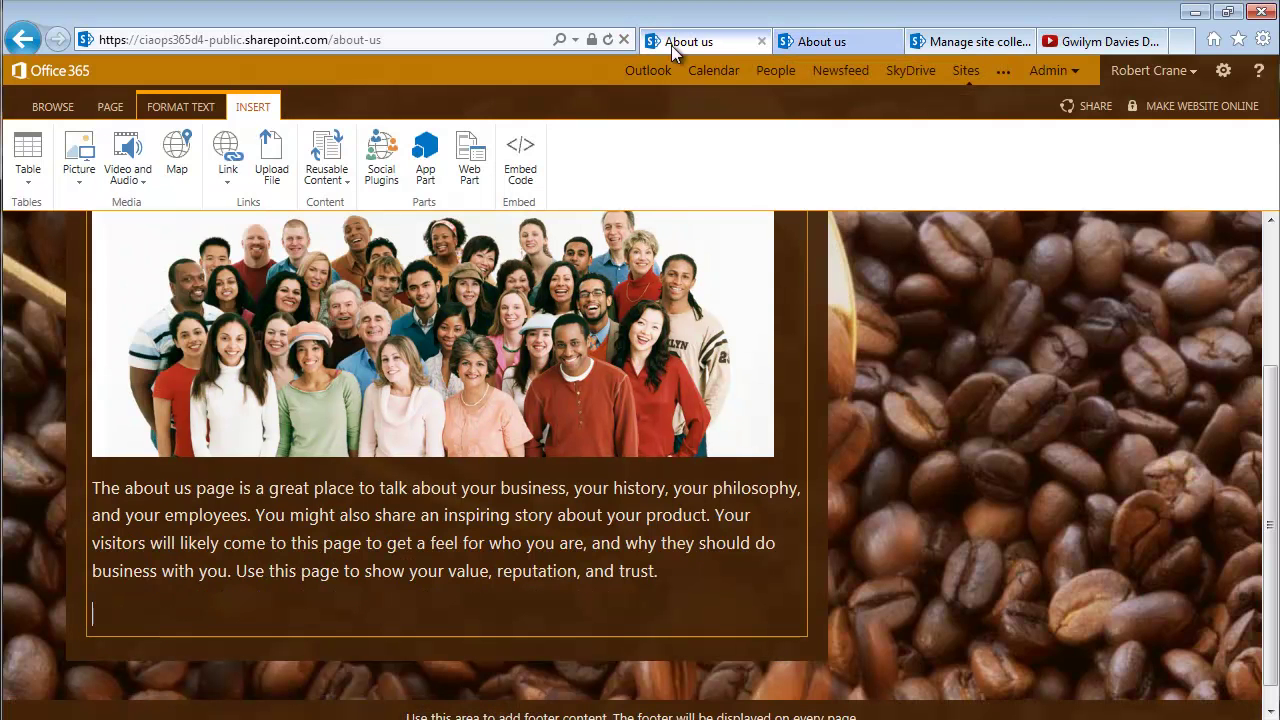
left_click(70, 110)
left_click(108, 108)
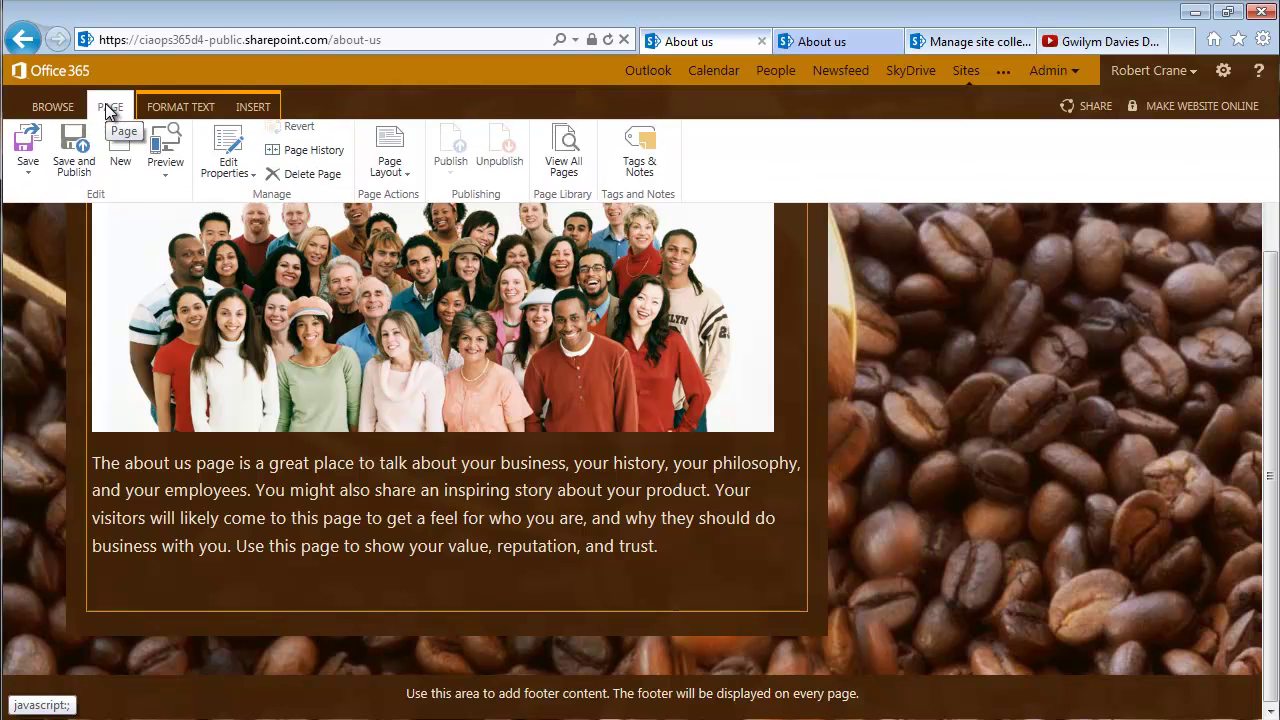
left_click(30, 185)
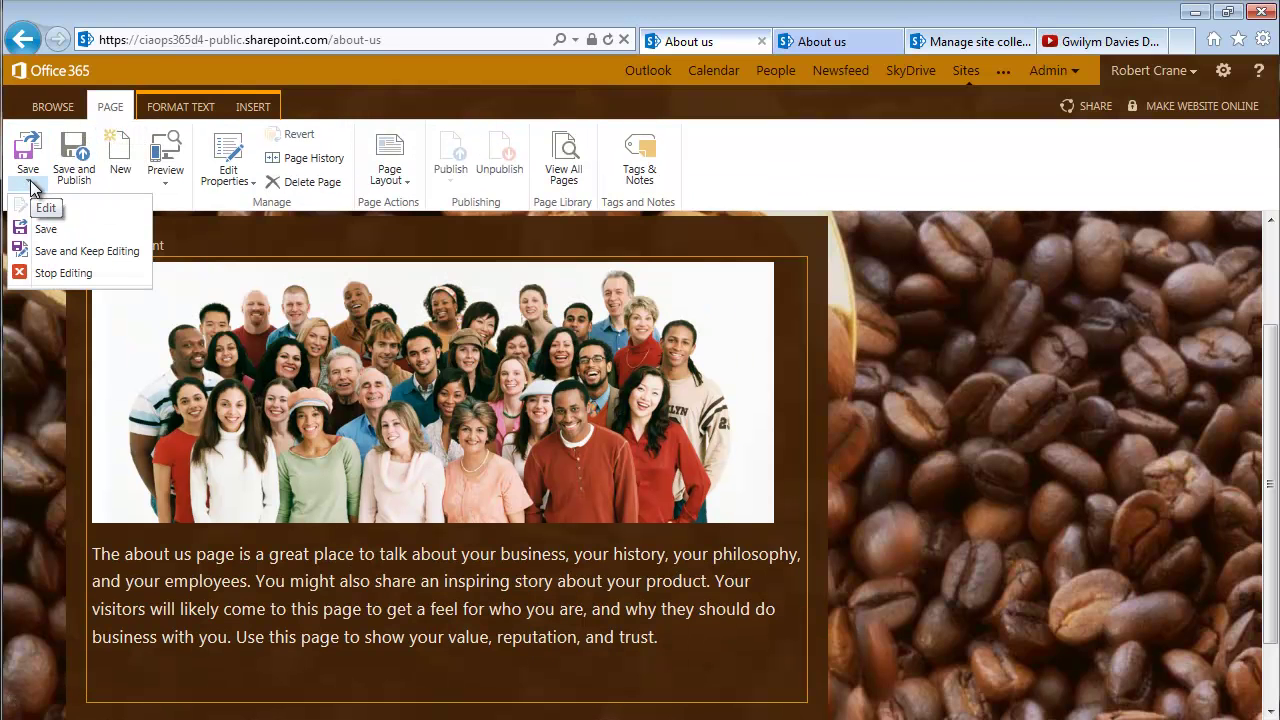
left_click(39, 272)
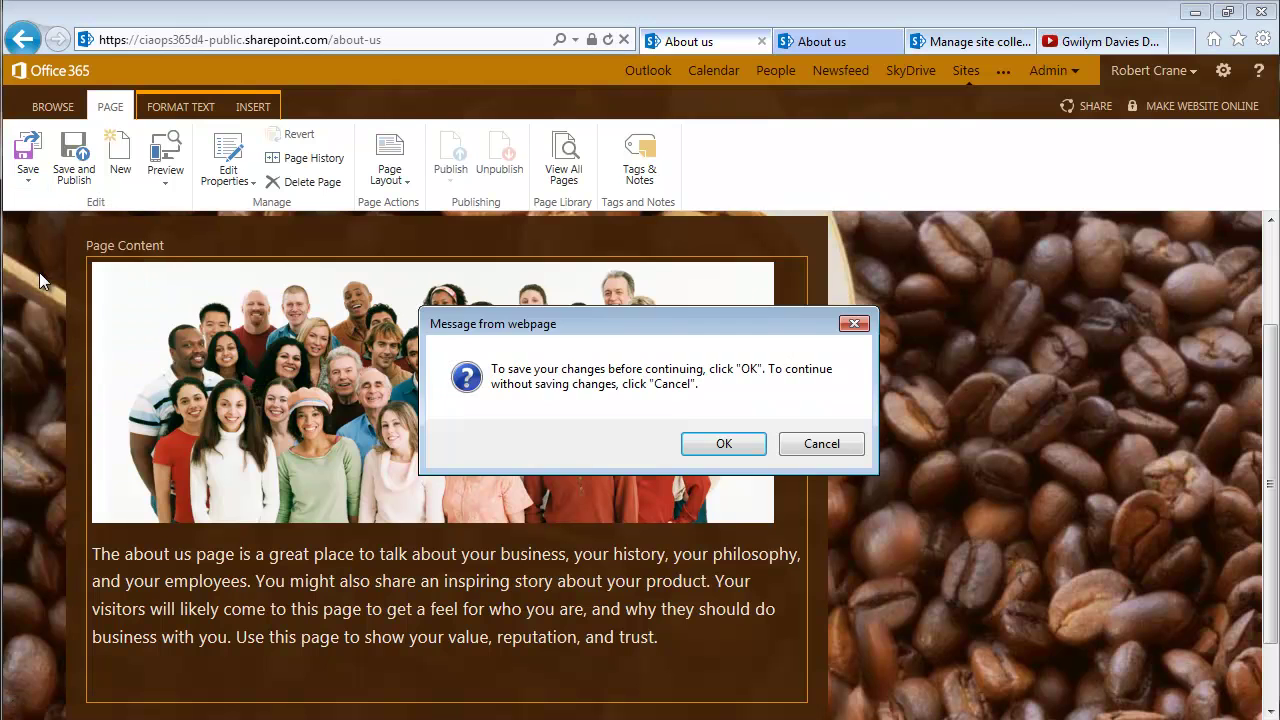
left_click(724, 444)
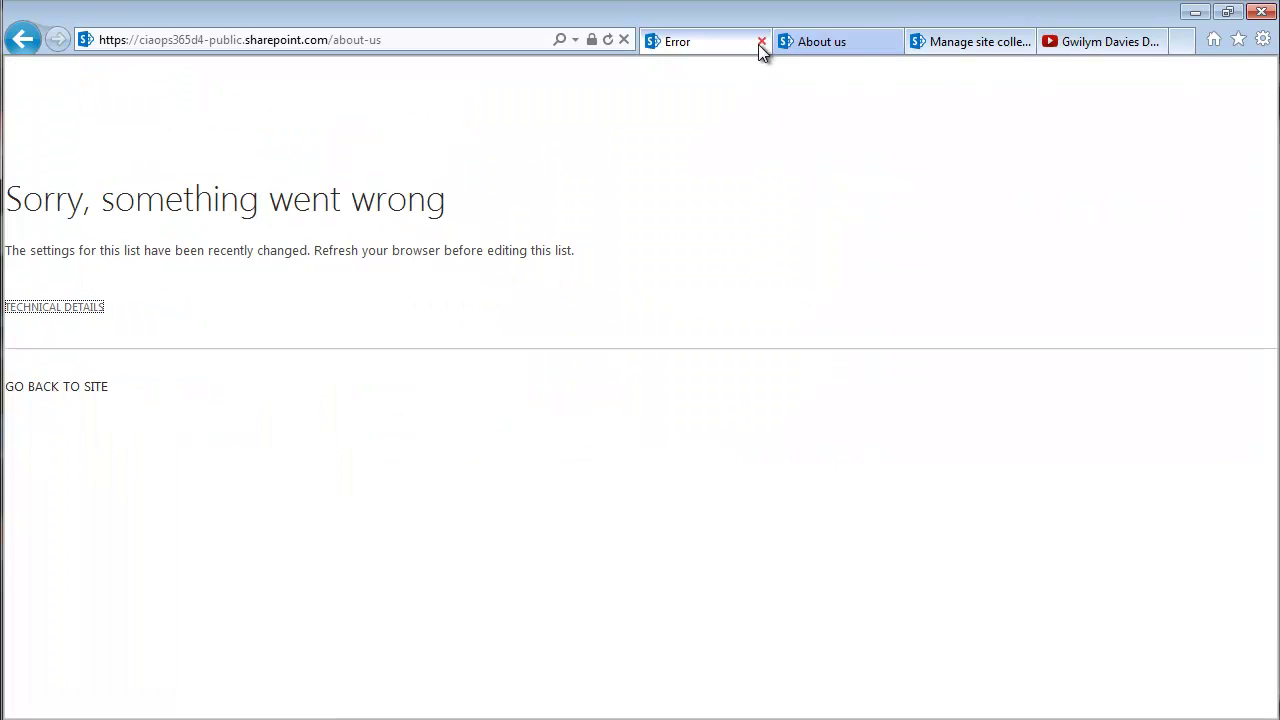
left_click(760, 42)
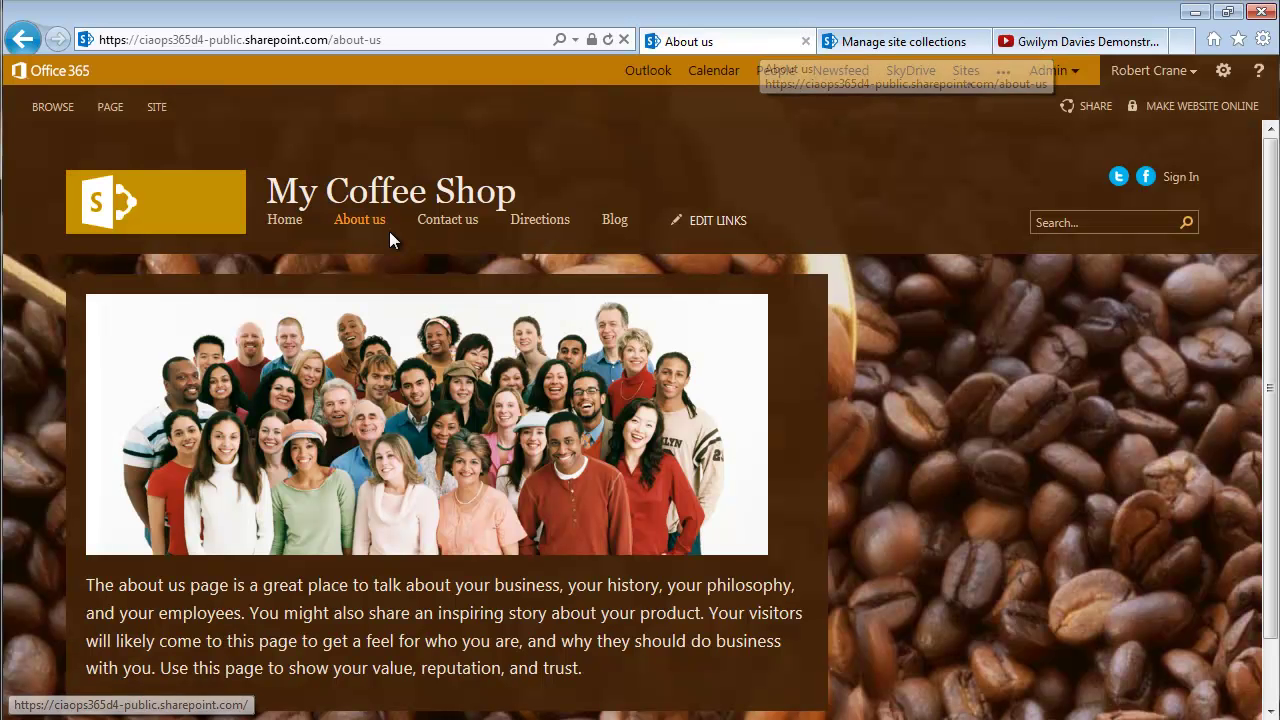
- Open the About us page for editing again and add an empty line after its introductory paragraph
left_click(110, 107)
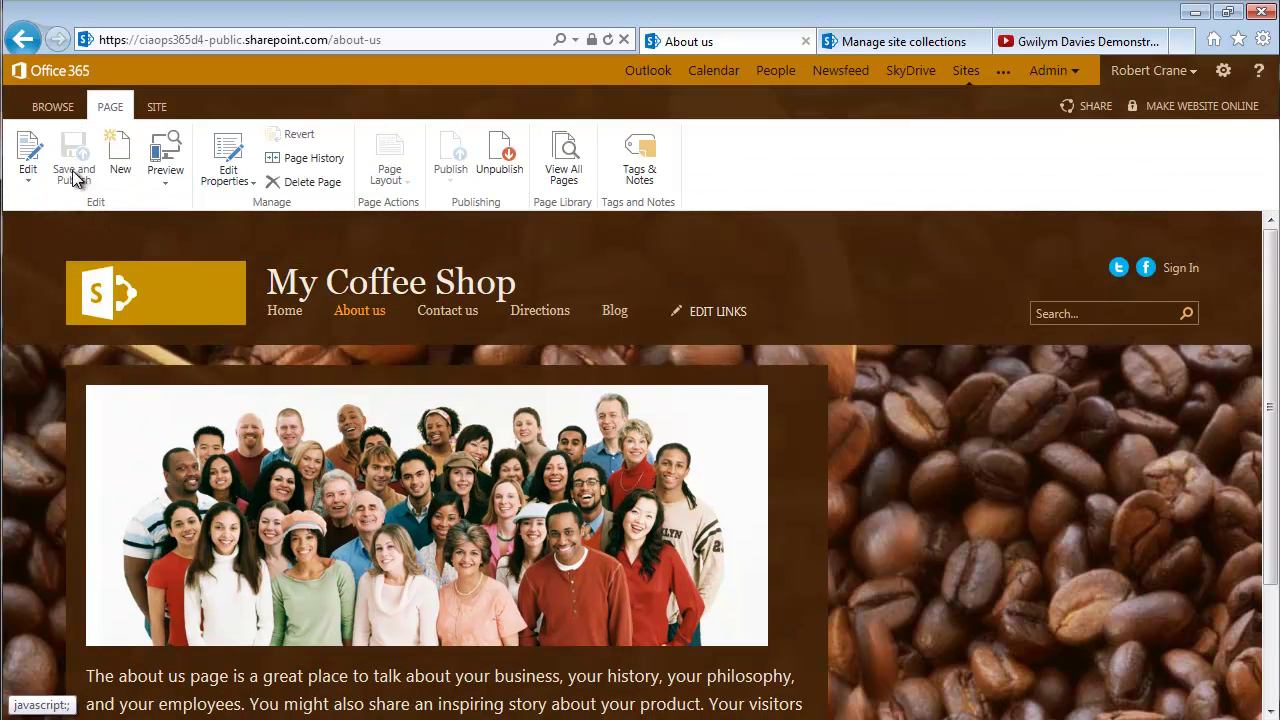
left_click(27, 163)
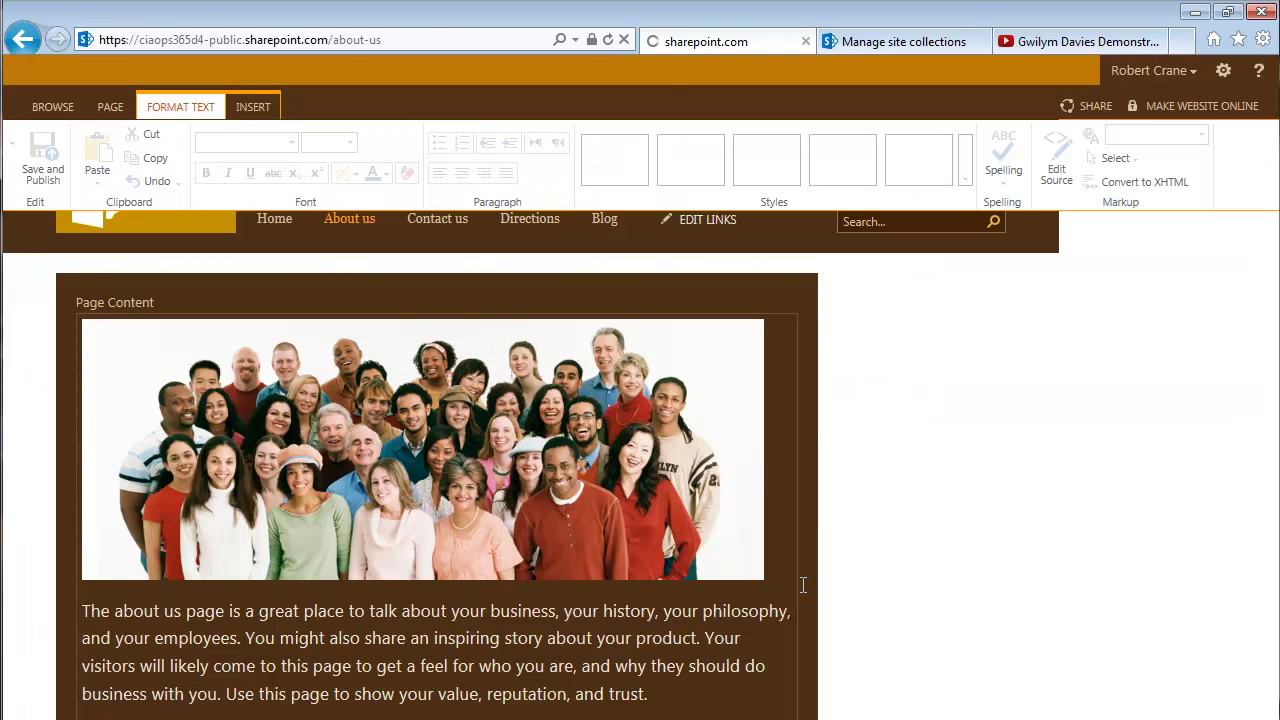
scroll(748, 614, "down", 1)
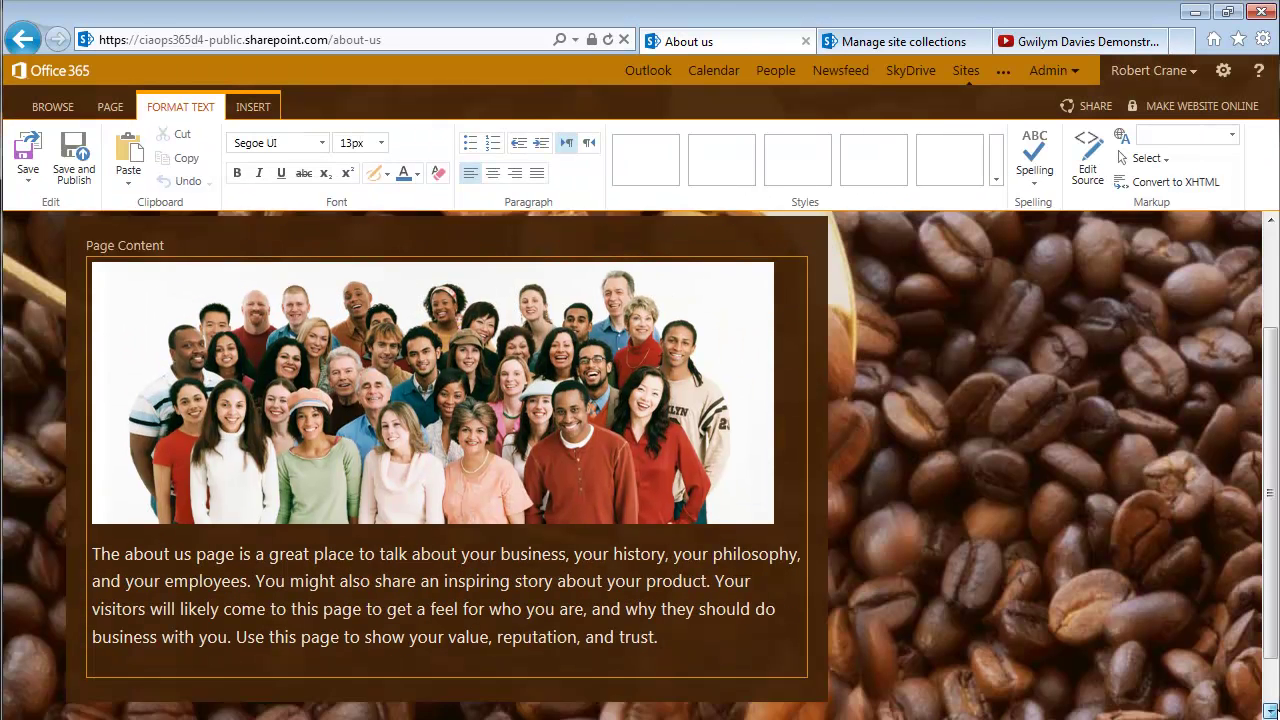
left_click(683, 581)
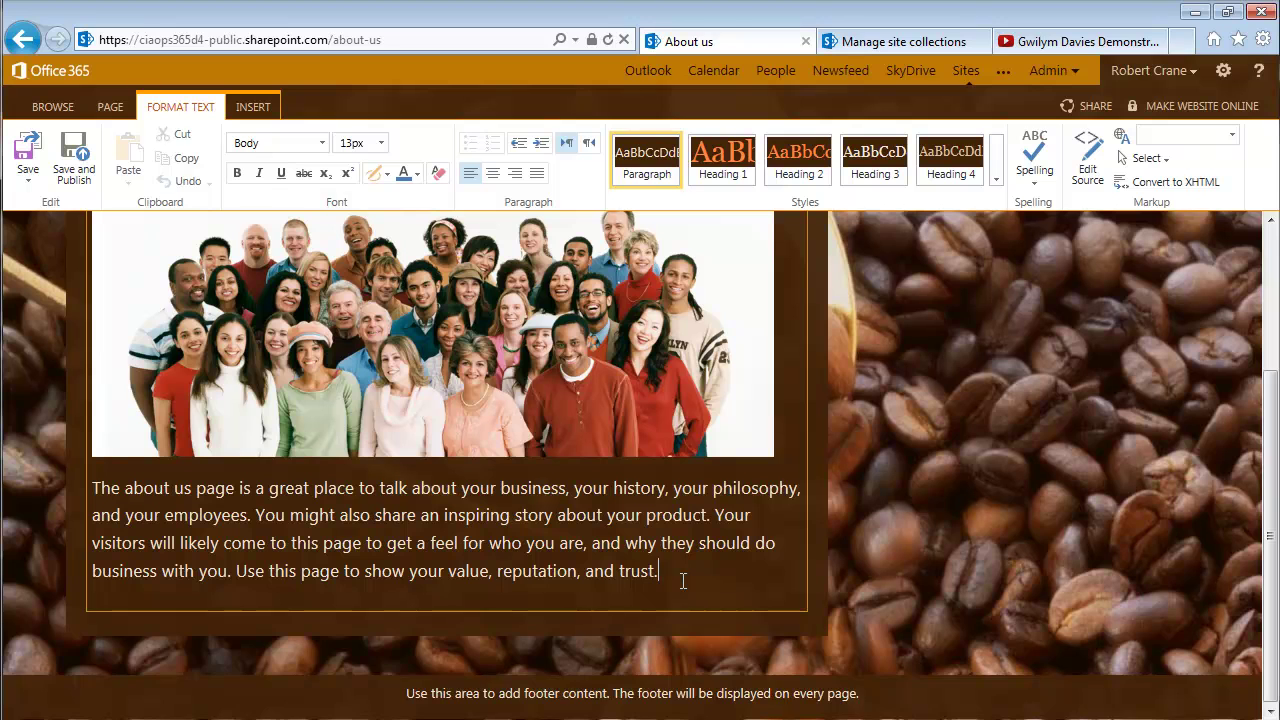
key("Return")
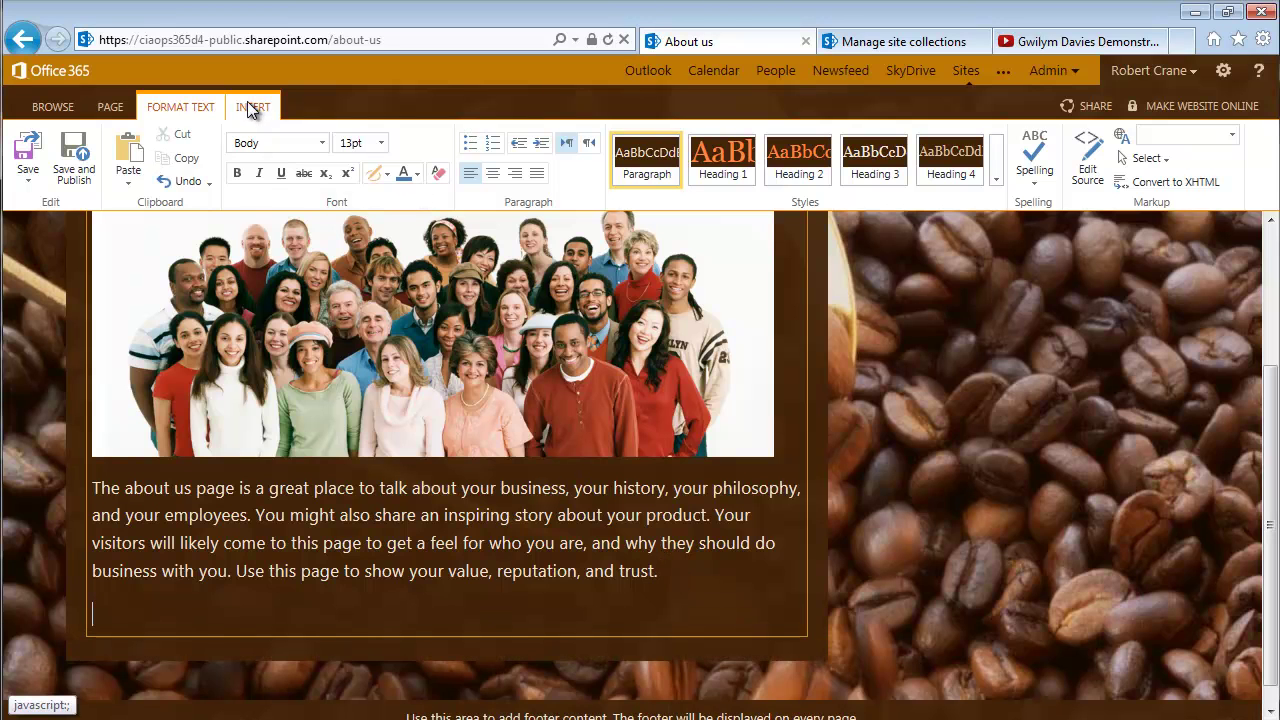
- Insert the Facebook Like Button web part from the Social Plugins category on the new empty line
left_click(250, 110)
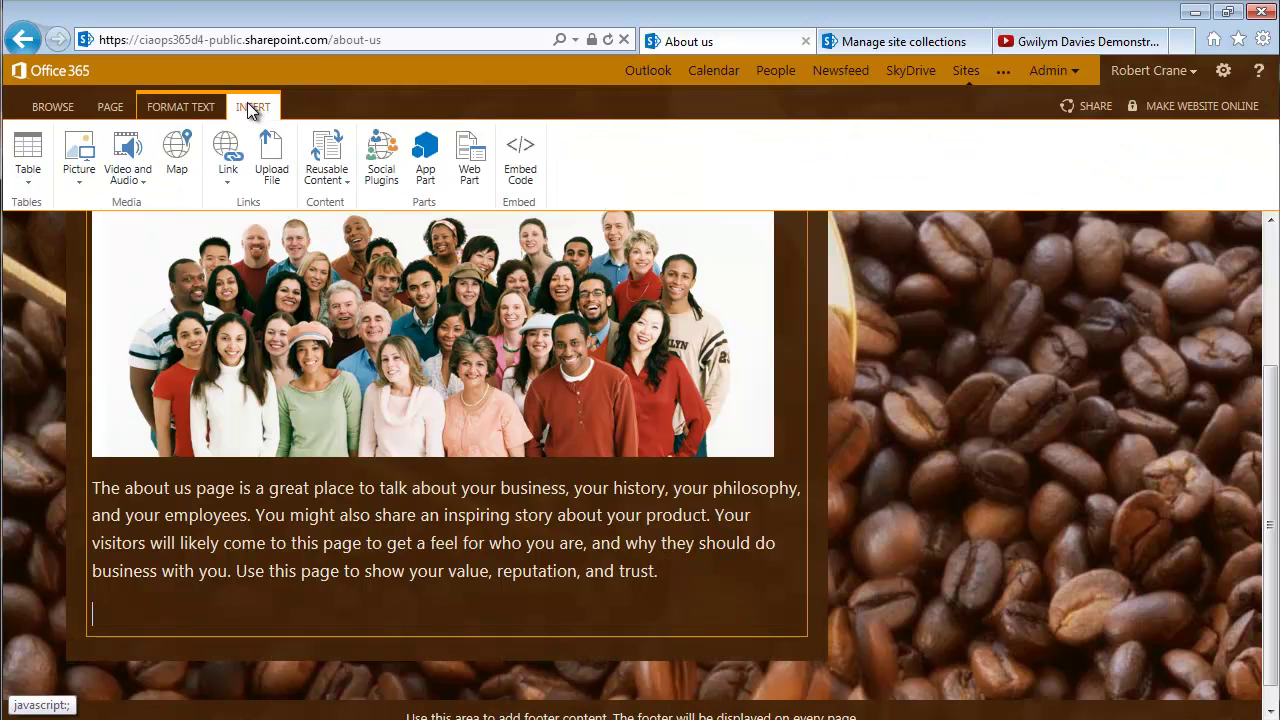
left_click(469, 172)
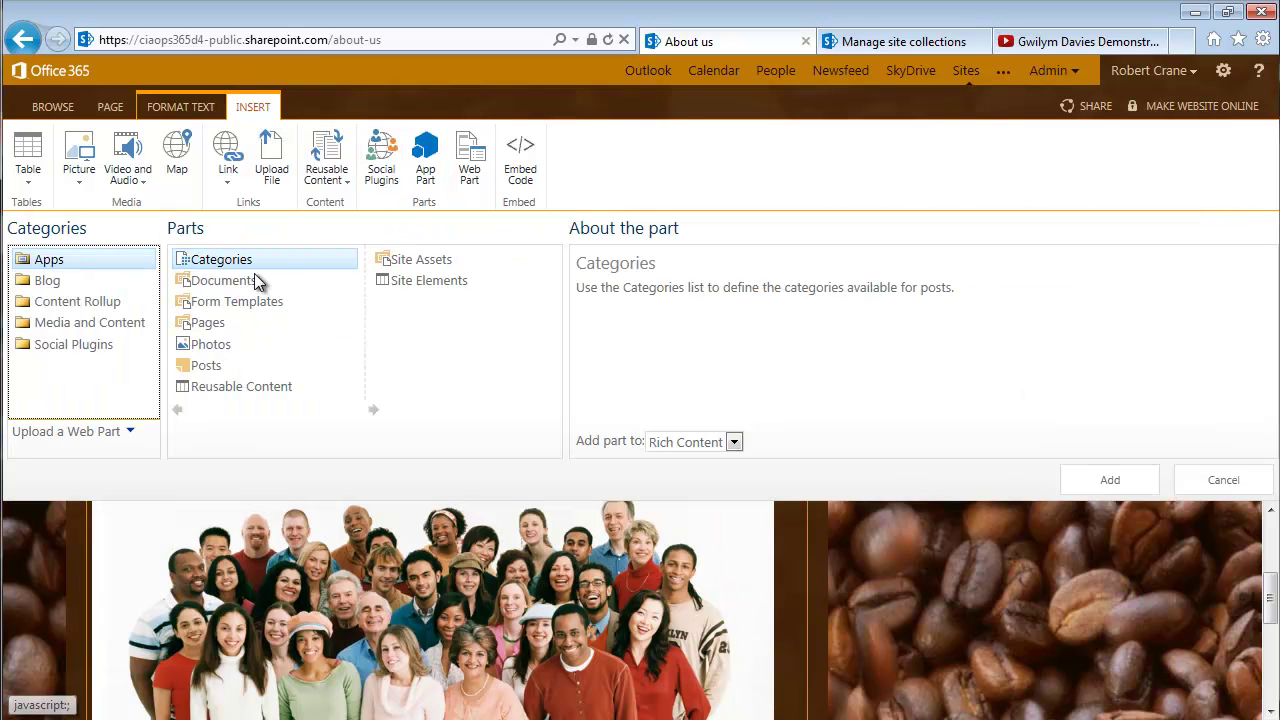
left_click(105, 350)
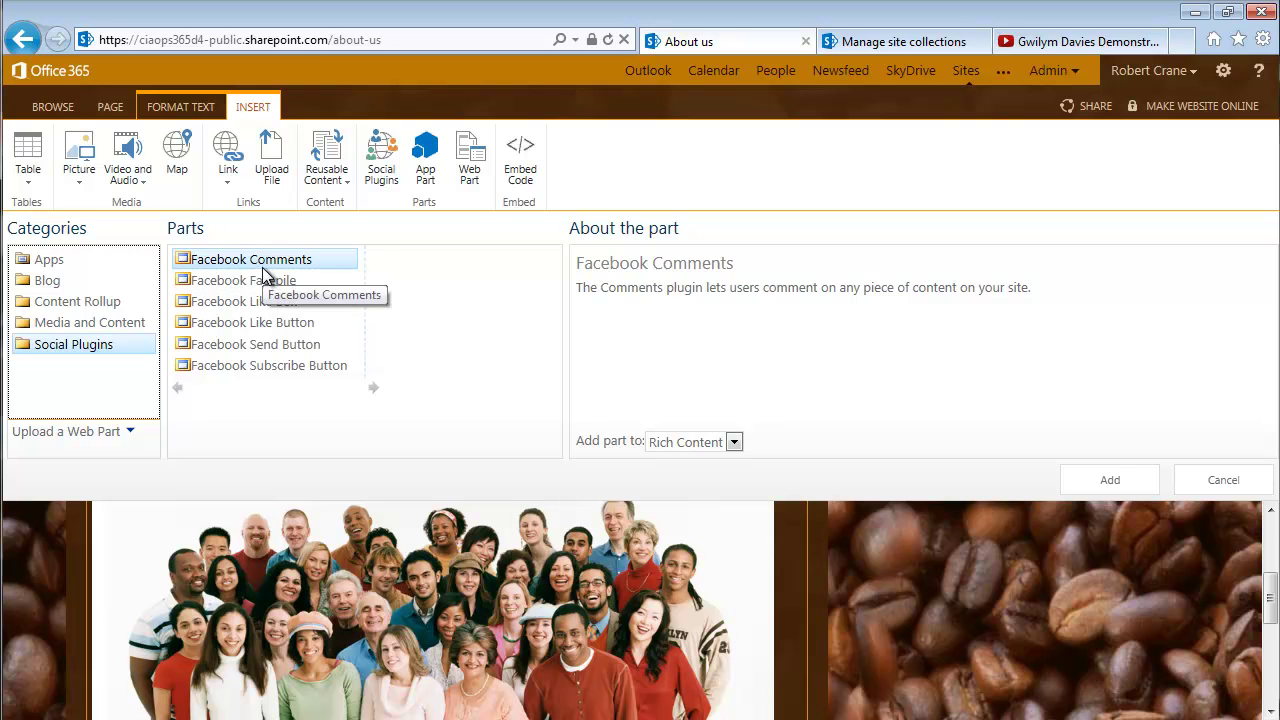
left_click(281, 325)
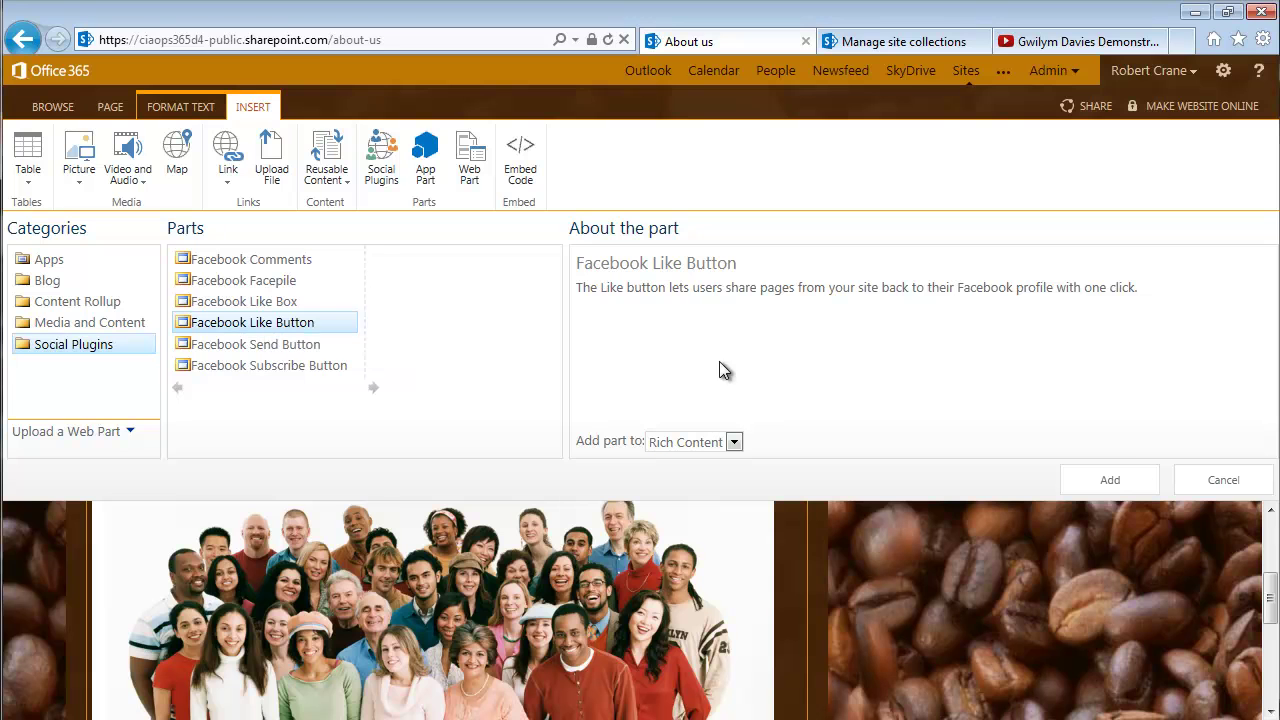
left_click(1127, 477)
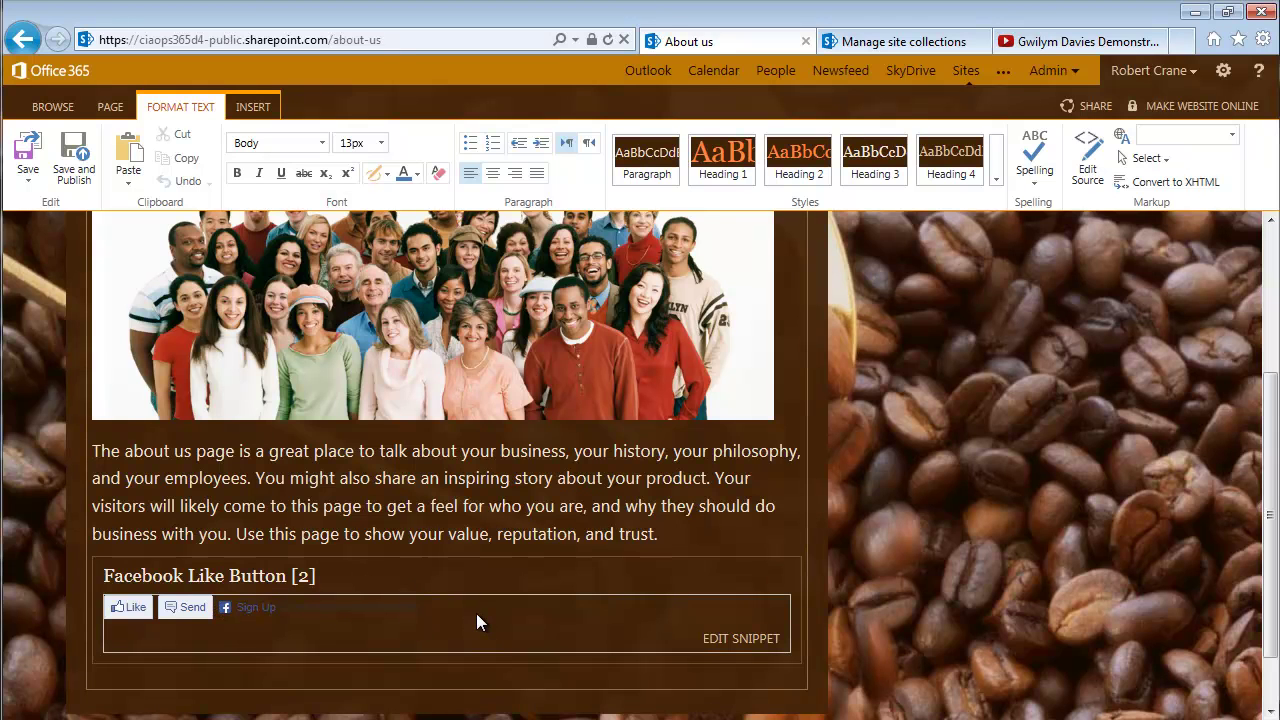
- Save and publish the About us page, and check the Facebook Like button below the text
left_click(80, 165)
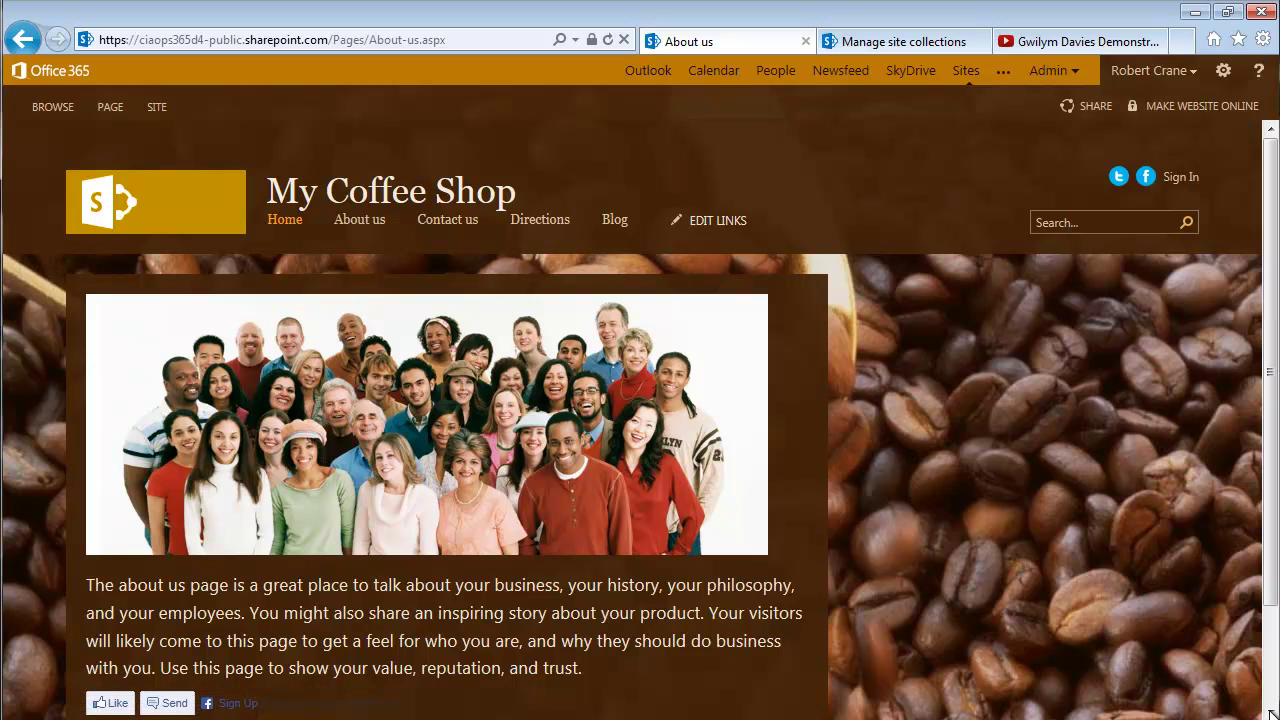
scroll(1270, 712, "down", 3)
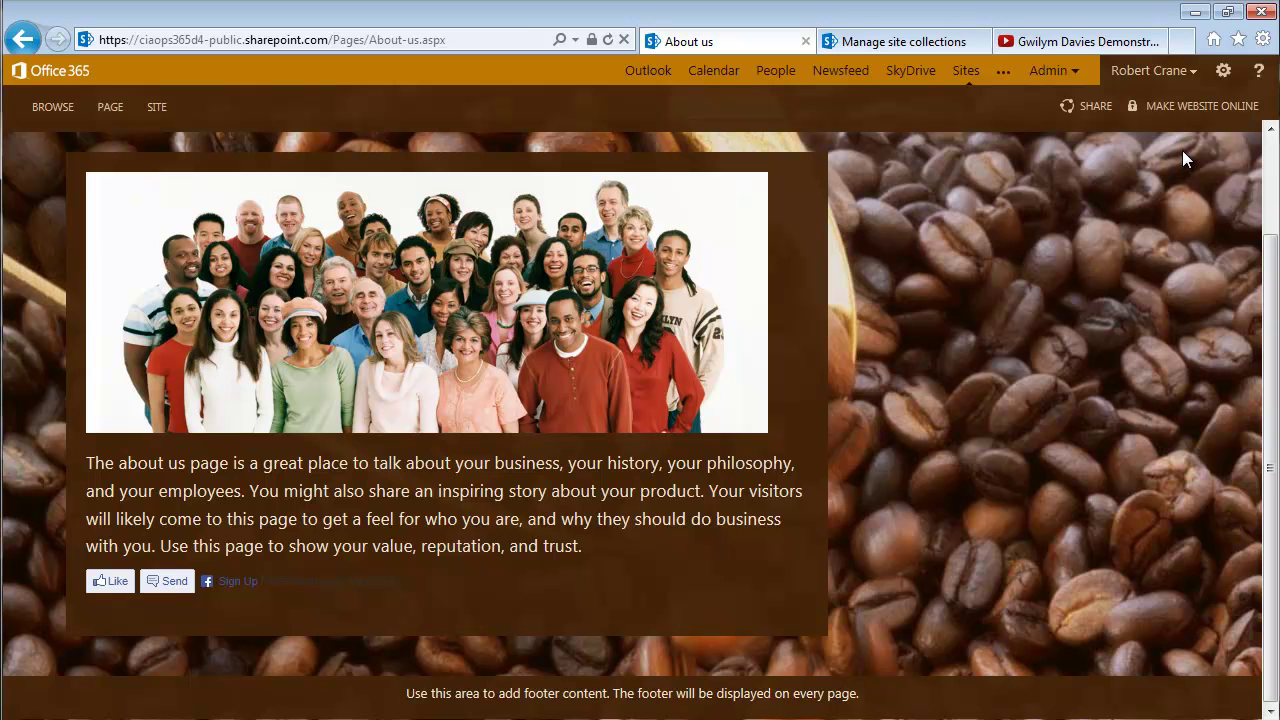
left_click(1274, 145)
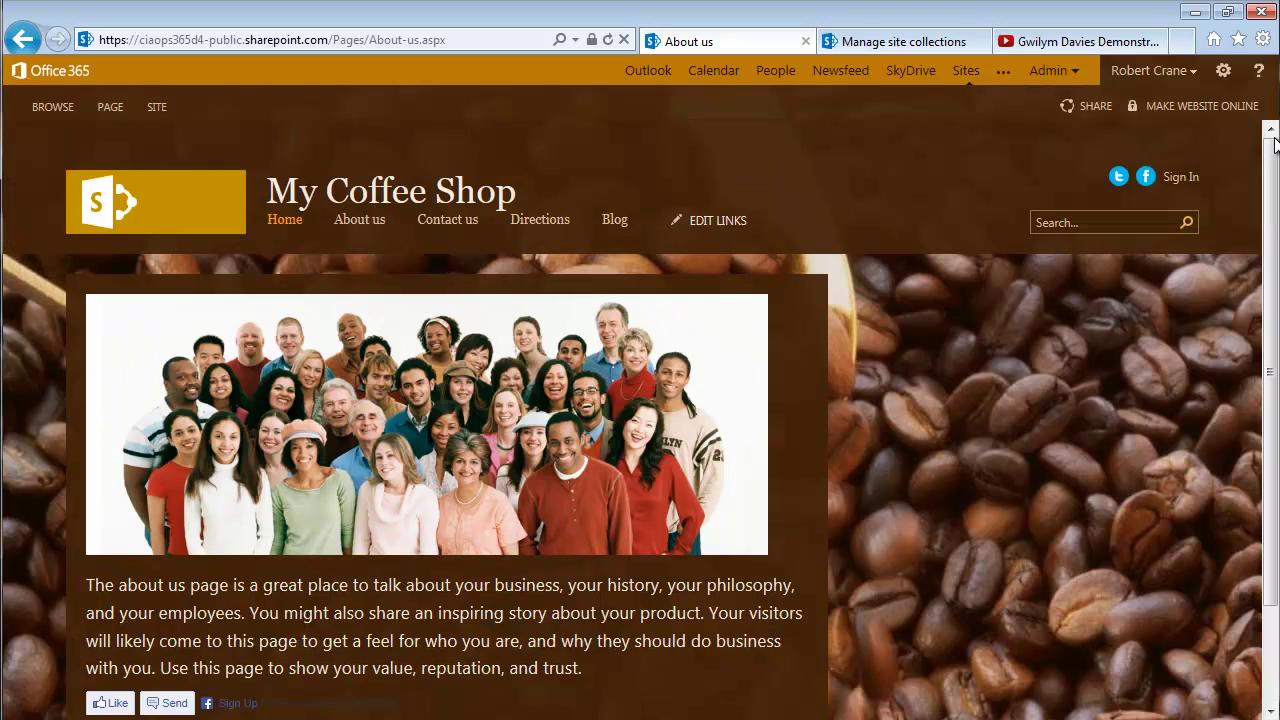
- Make the public website online so that anyone on the Internet can see it
left_click(1213, 108)
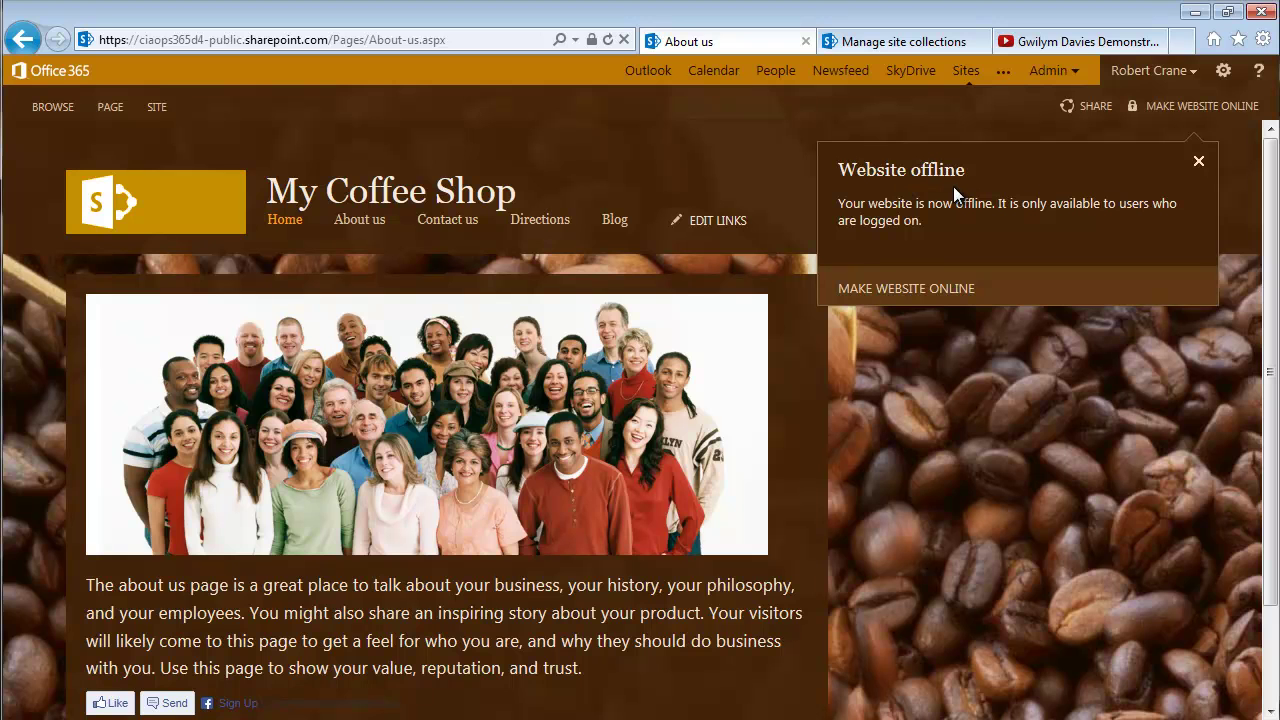
left_click(955, 293)
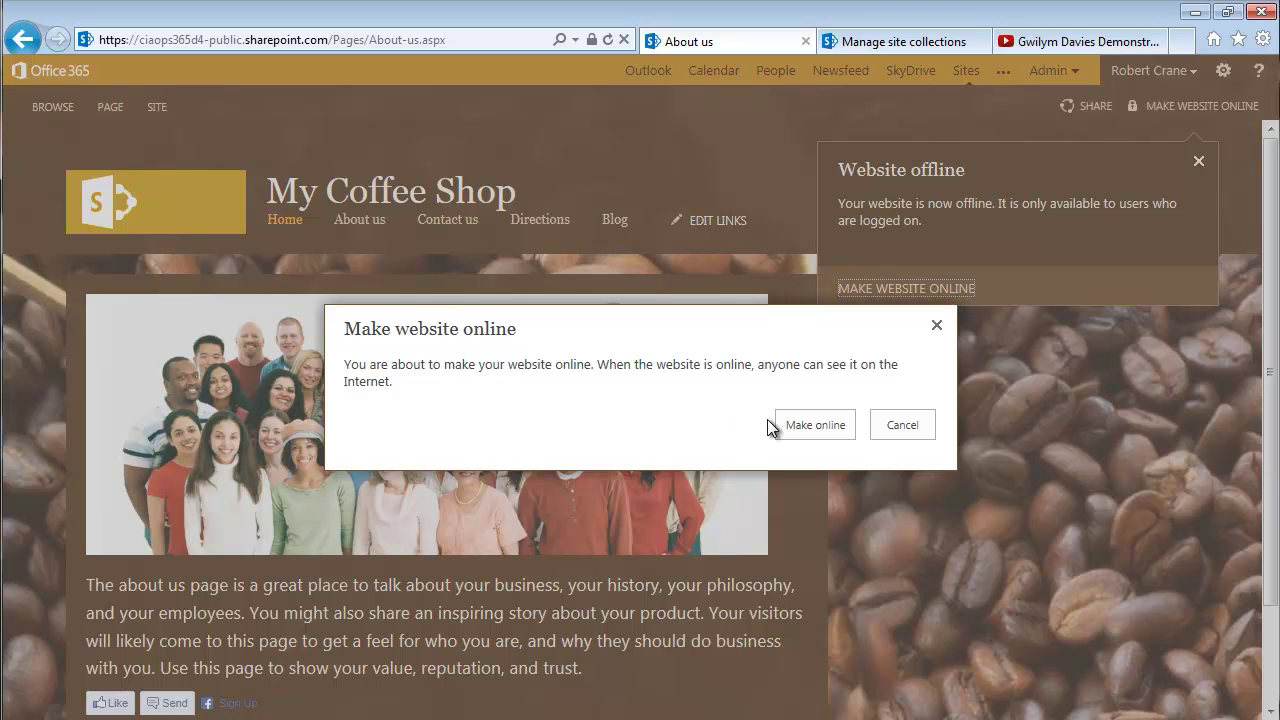
left_click(811, 427)
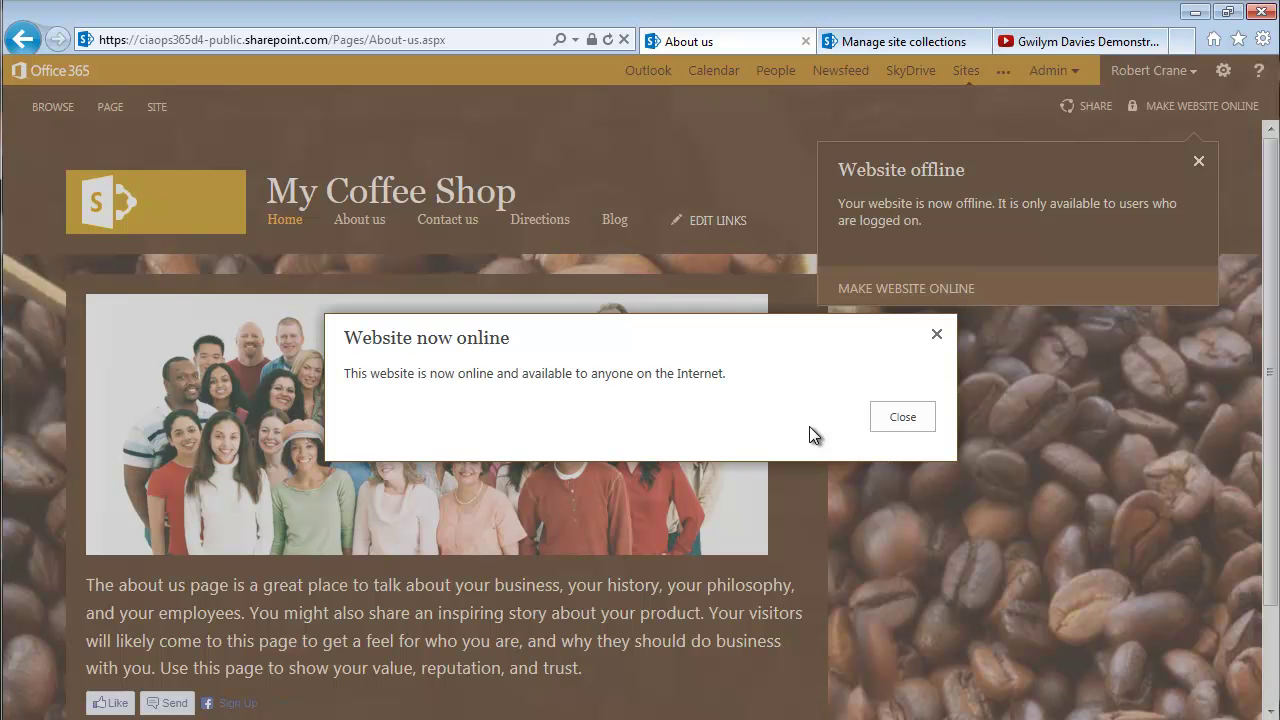
left_click(898, 423)
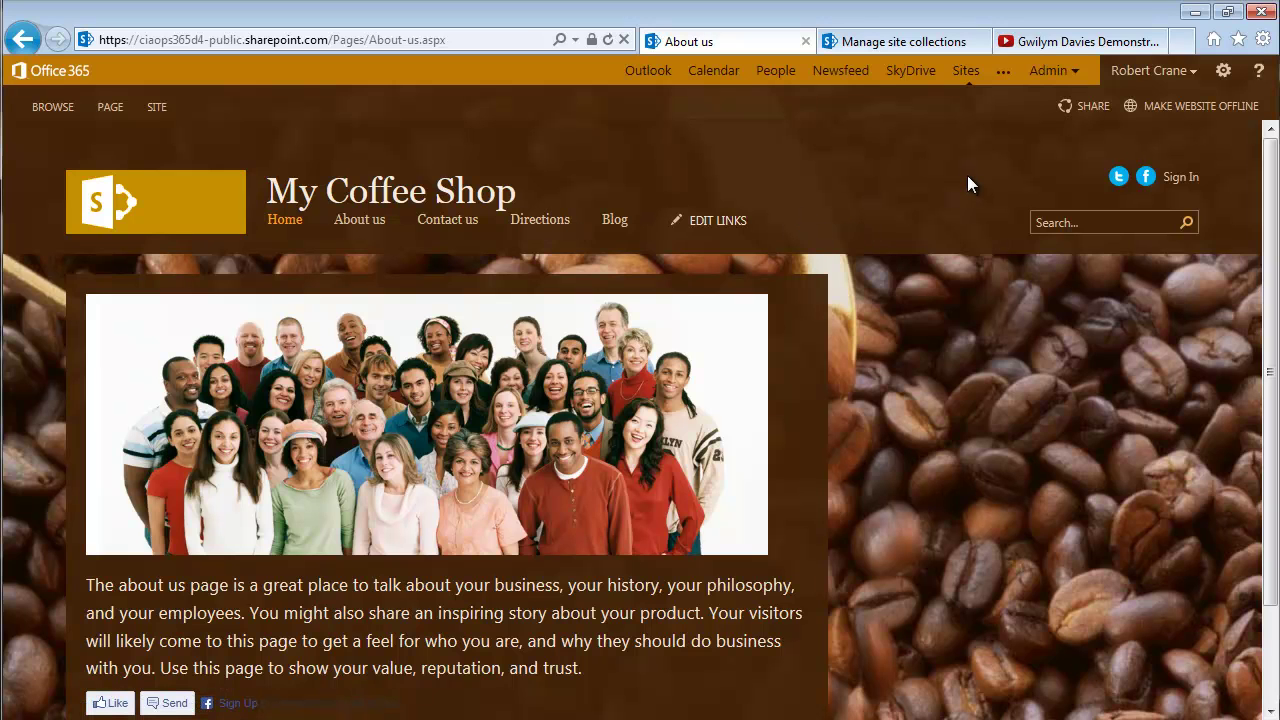
- Review the public website's Site Settings page and return to the Home page
left_click(1225, 72)
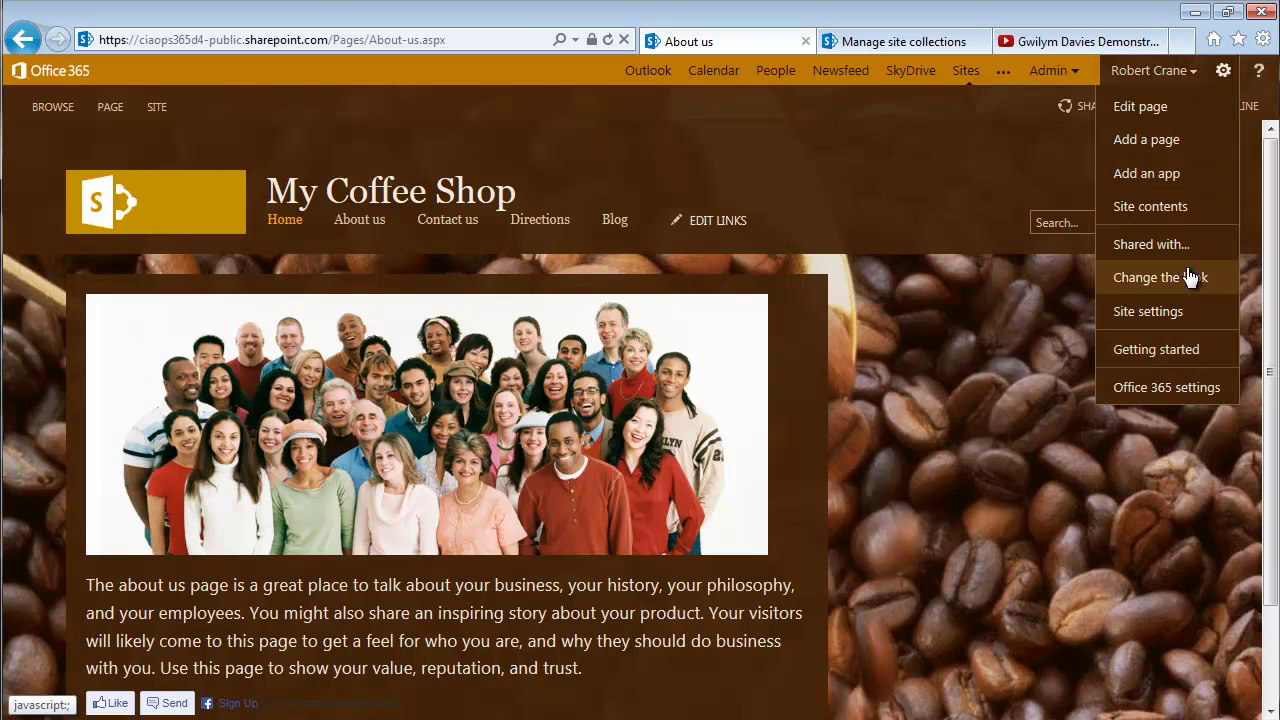
left_click(1185, 311)
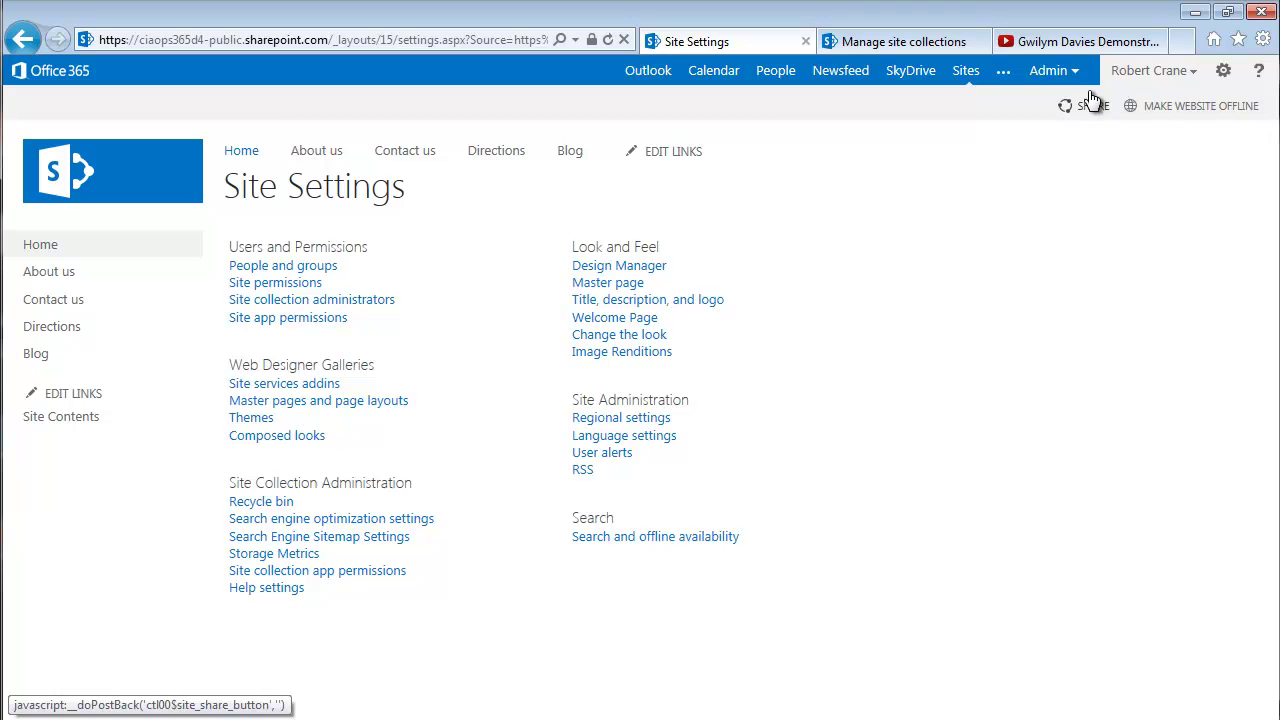
left_click(241, 152)
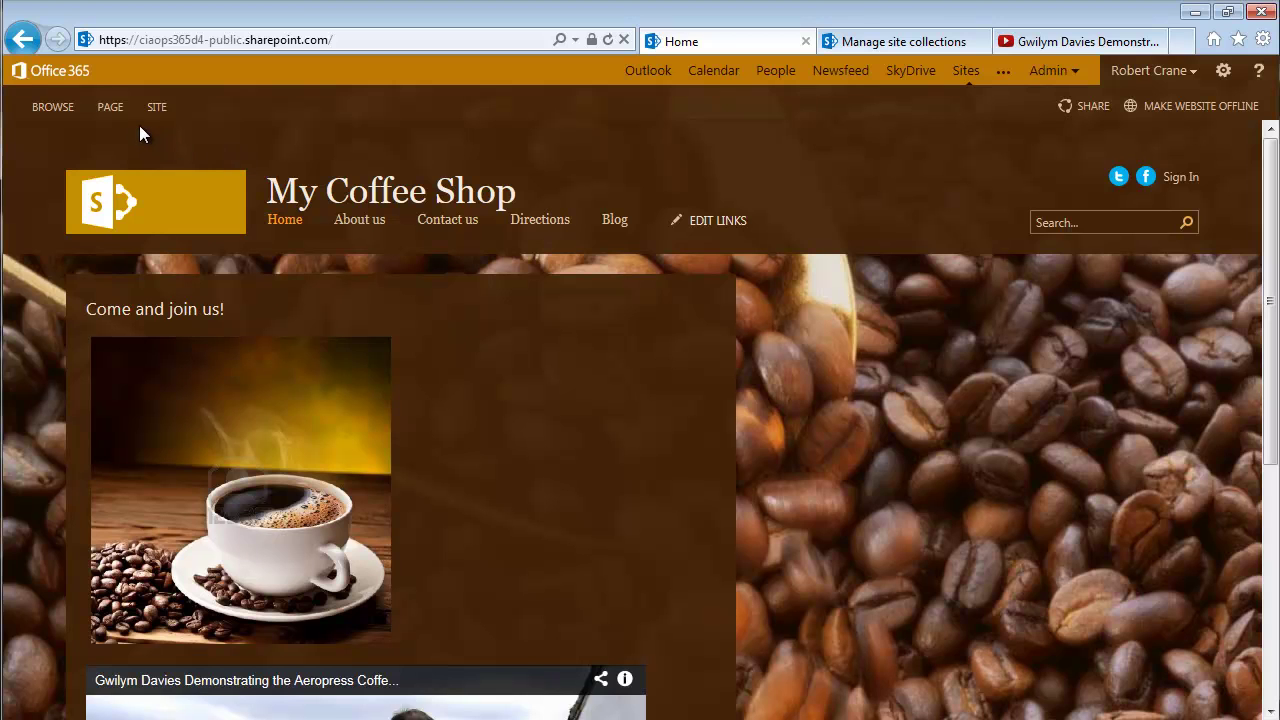
- View all pages in the site's page library, check the details of the PageNotFoundError page, and return to the Home page
left_click(114, 115)
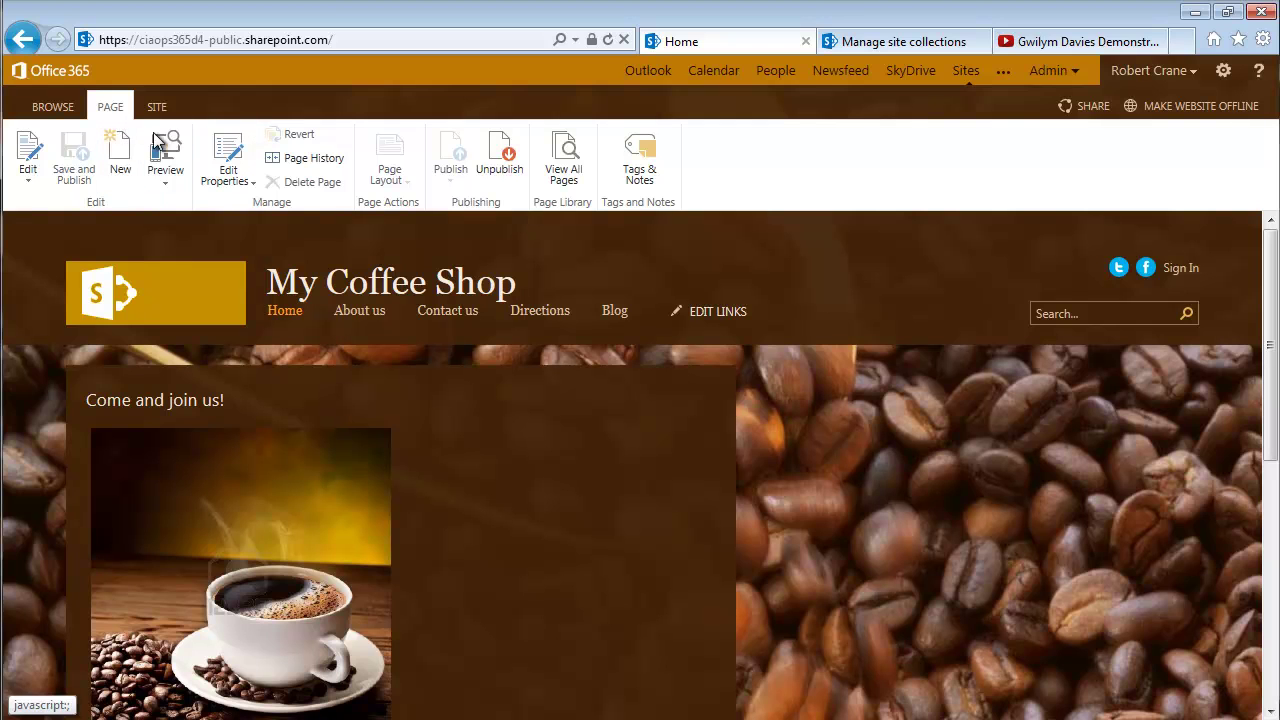
left_click(575, 190)
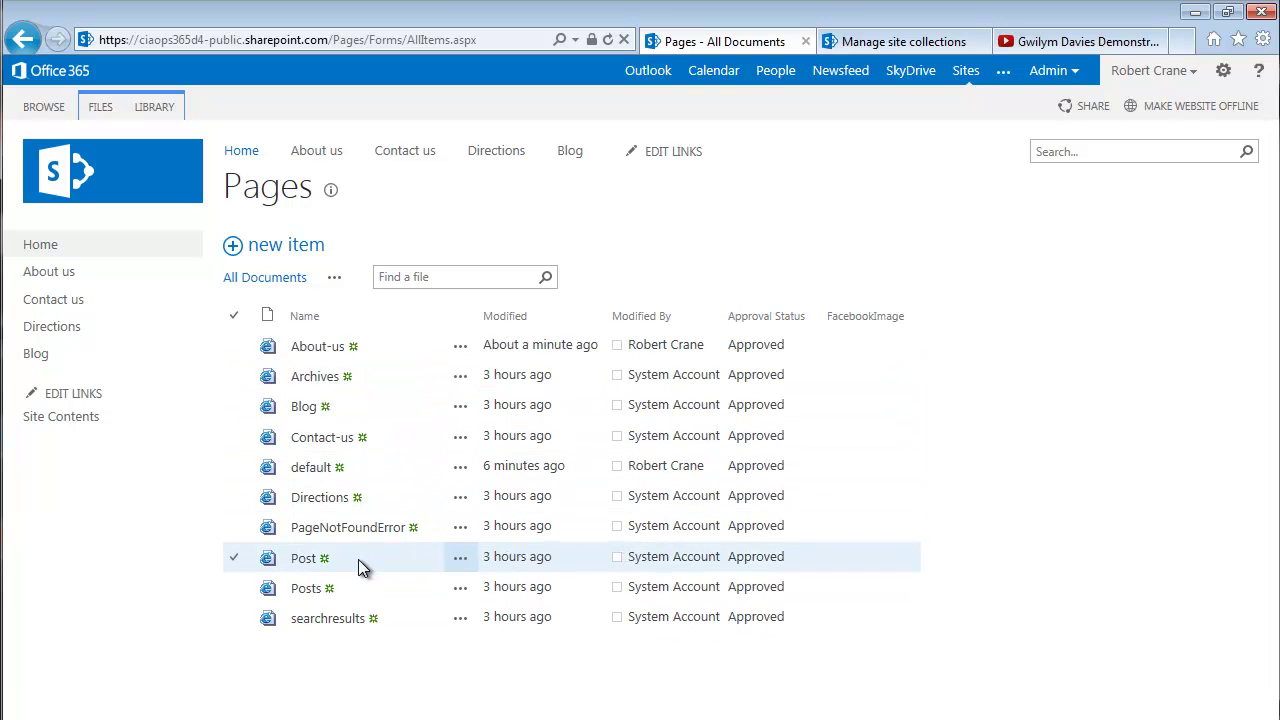
left_click(459, 540)
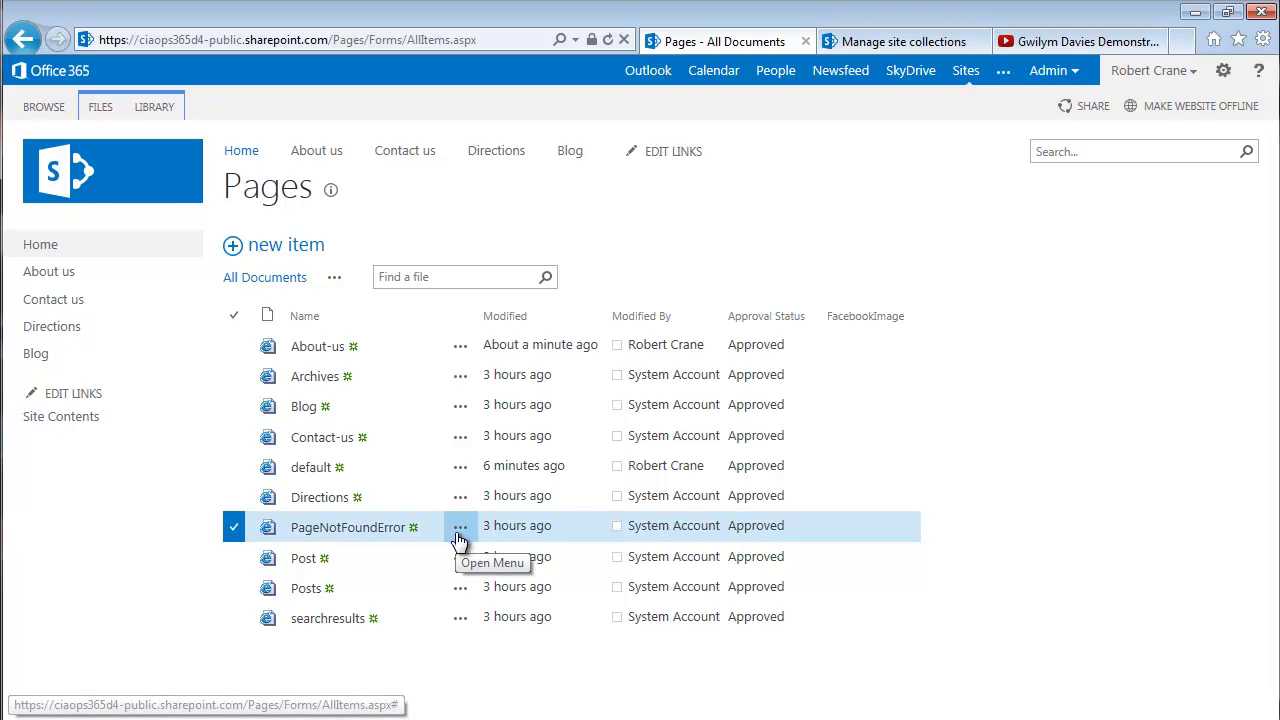
left_click(459, 538)
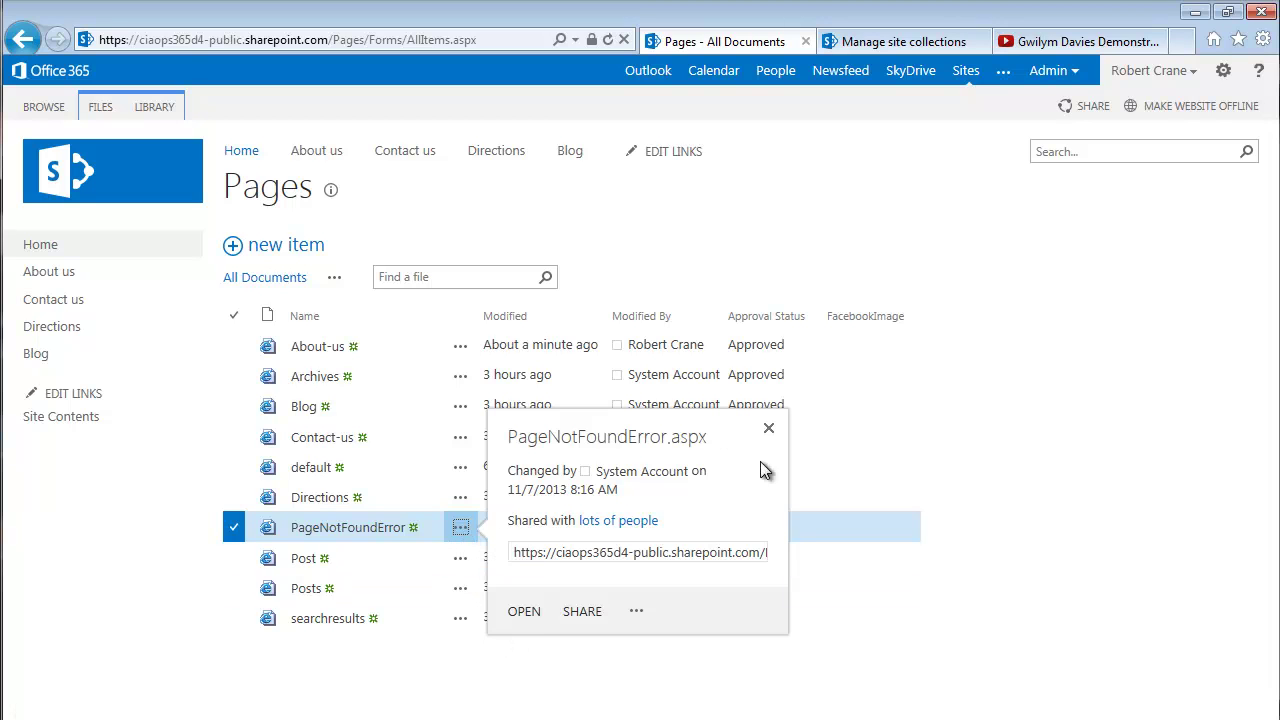
left_click(1030, 384)
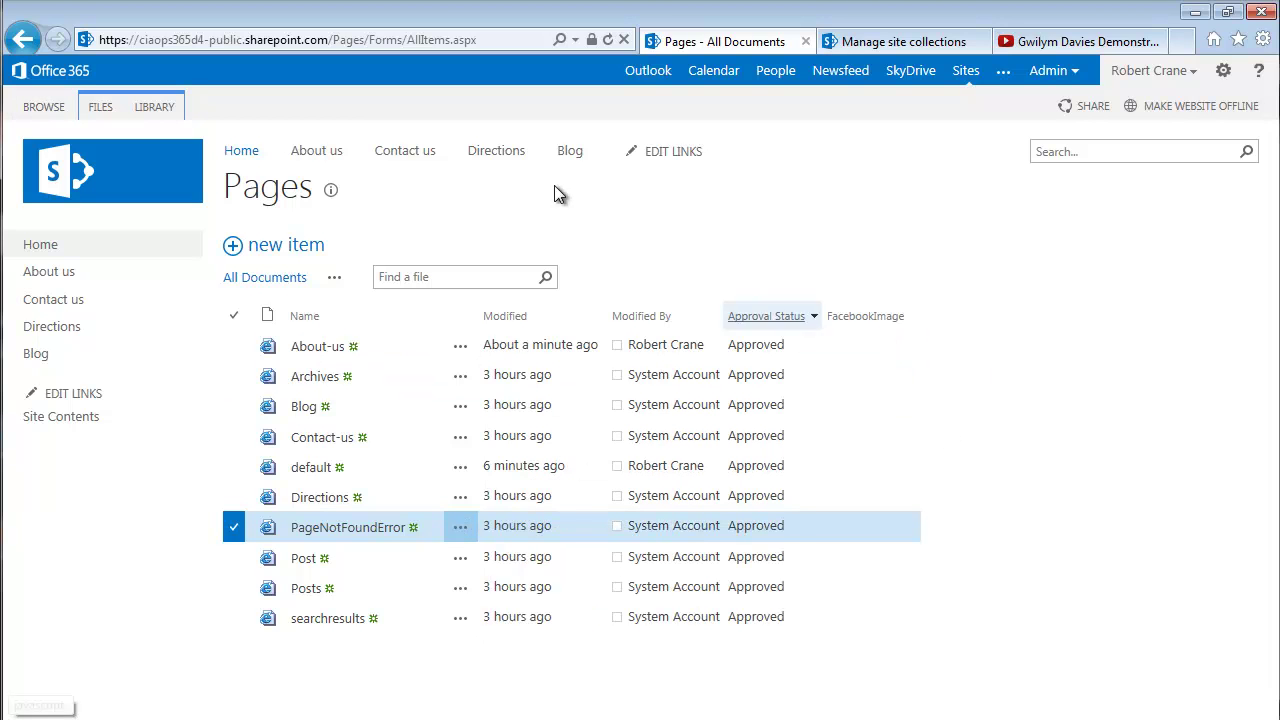
left_click(255, 158)
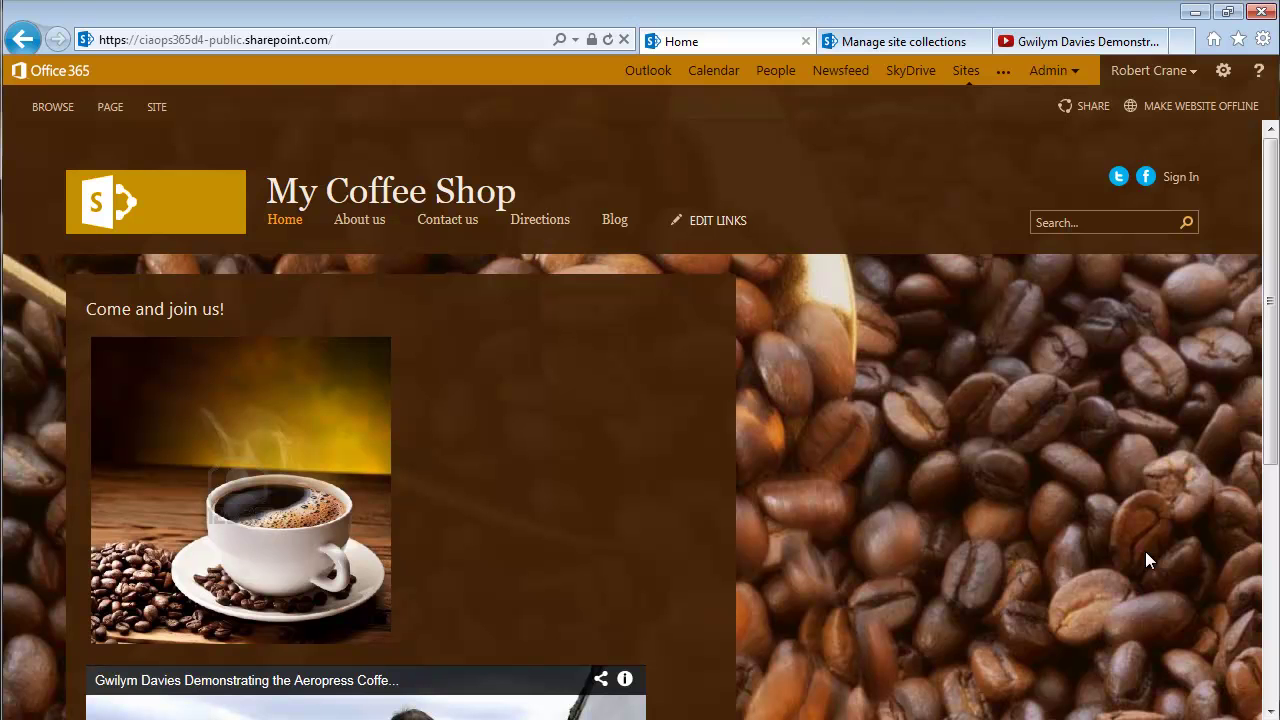
left_click(1044, 46)
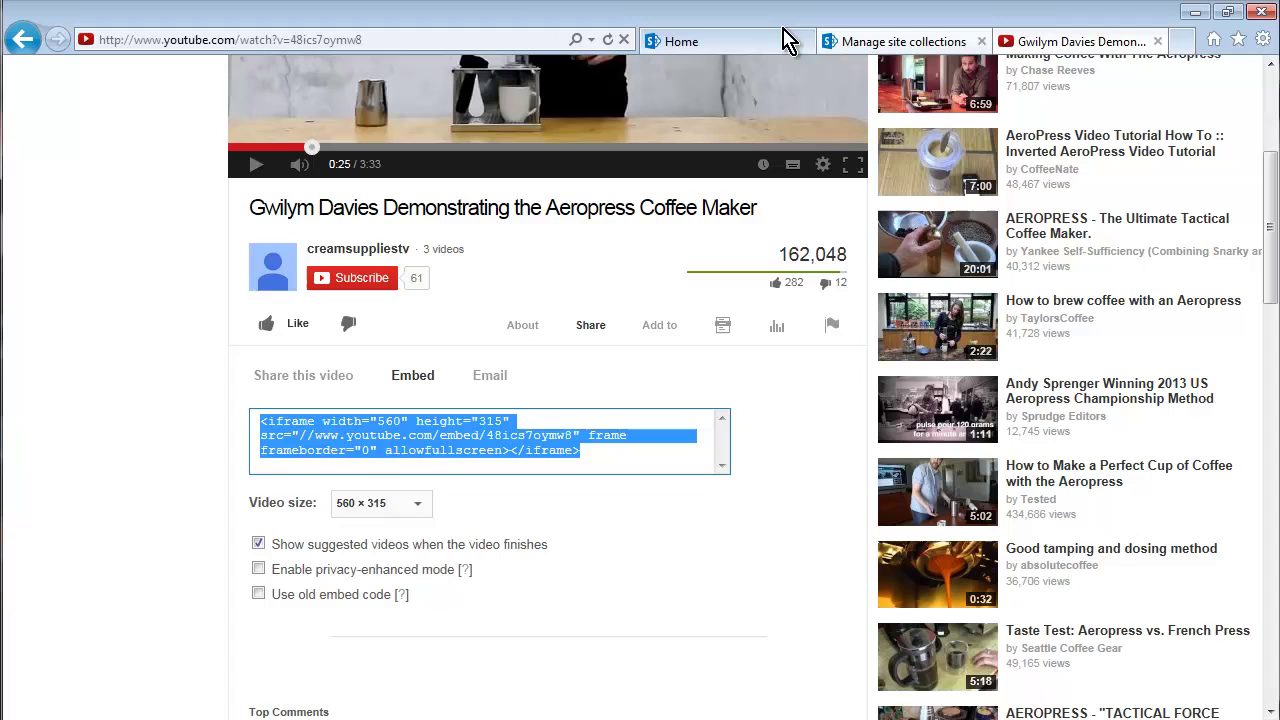
left_click(383, 44)
type("www.")
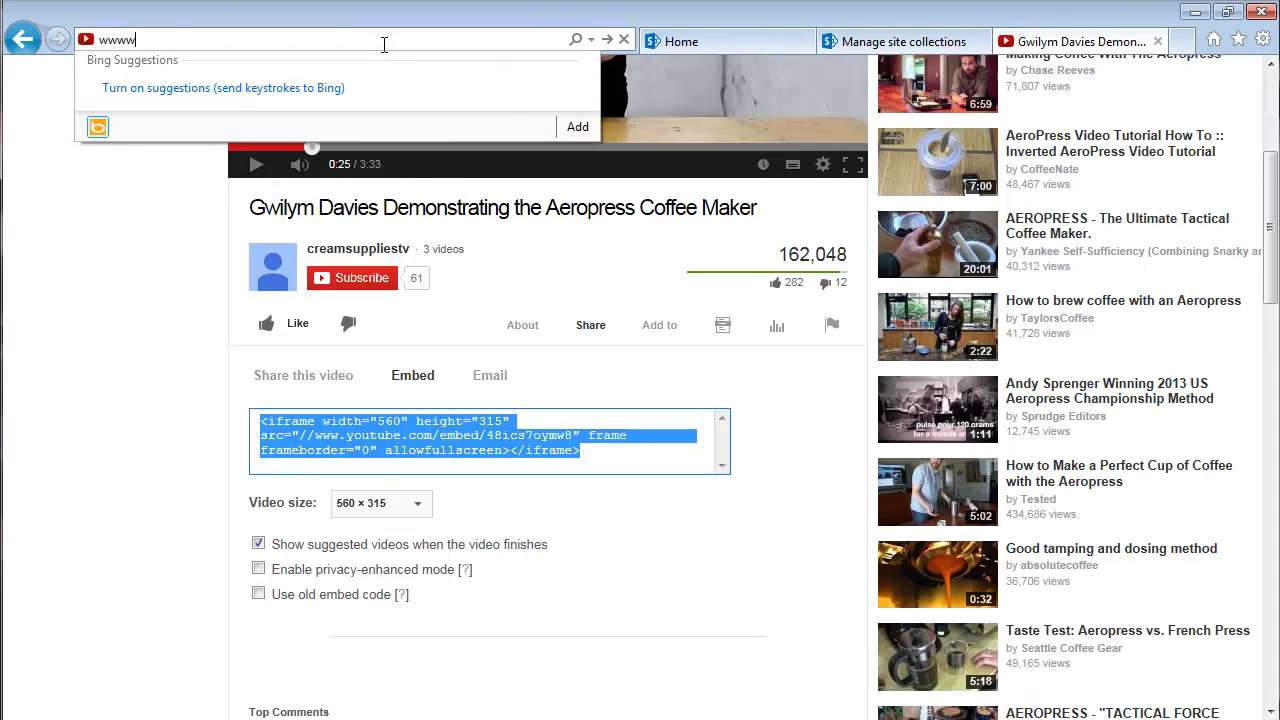
type("contosobistro.com")
key("Return")
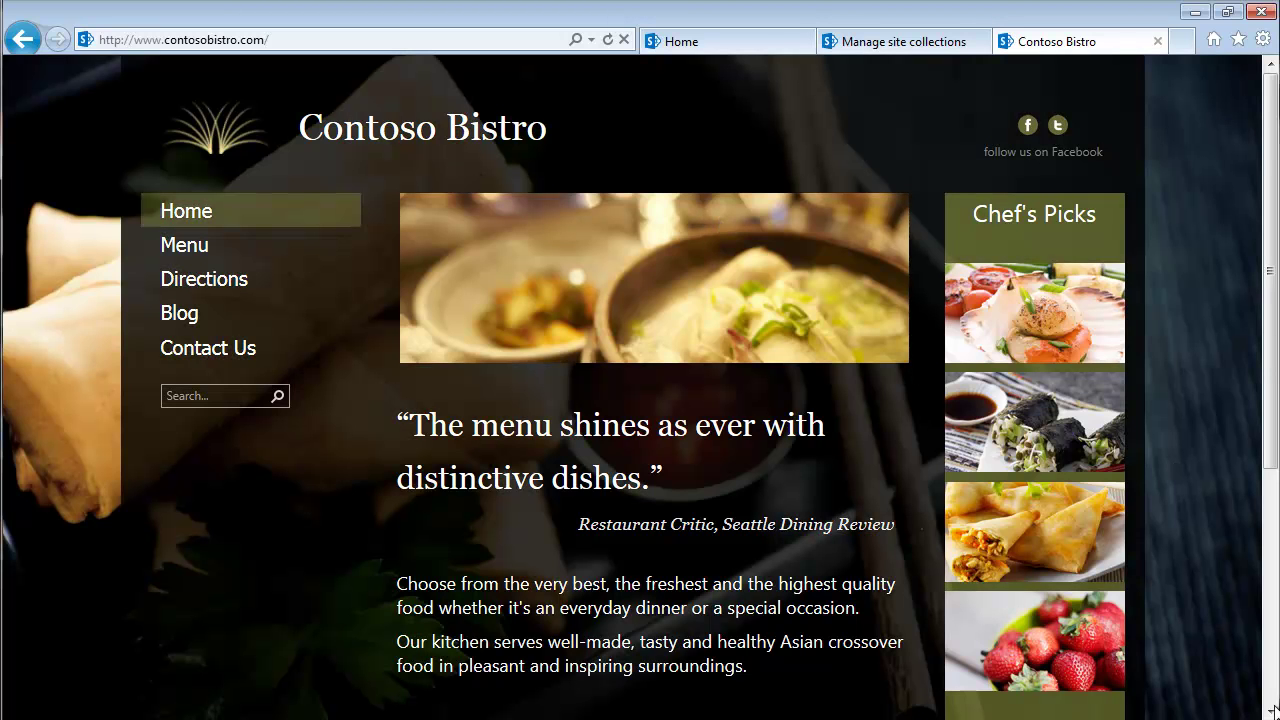
scroll(1270, 712, "down", 2)
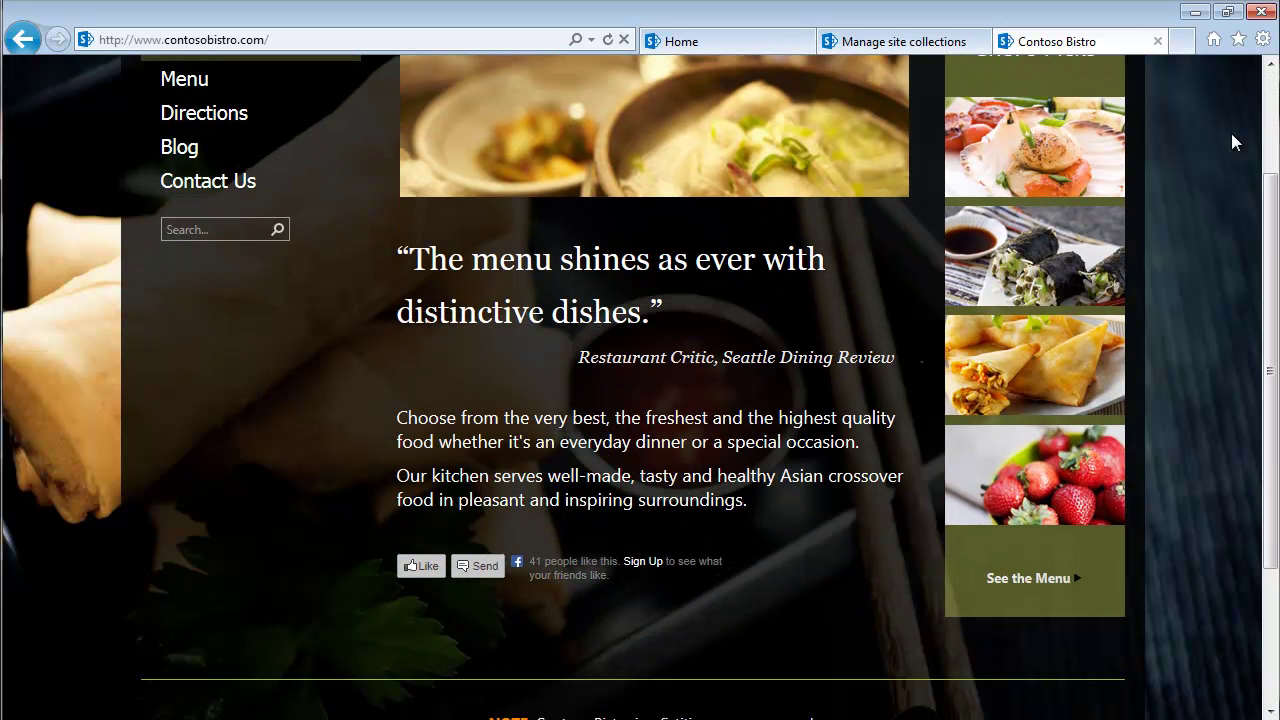
scroll(1270, 75, "up", 1)
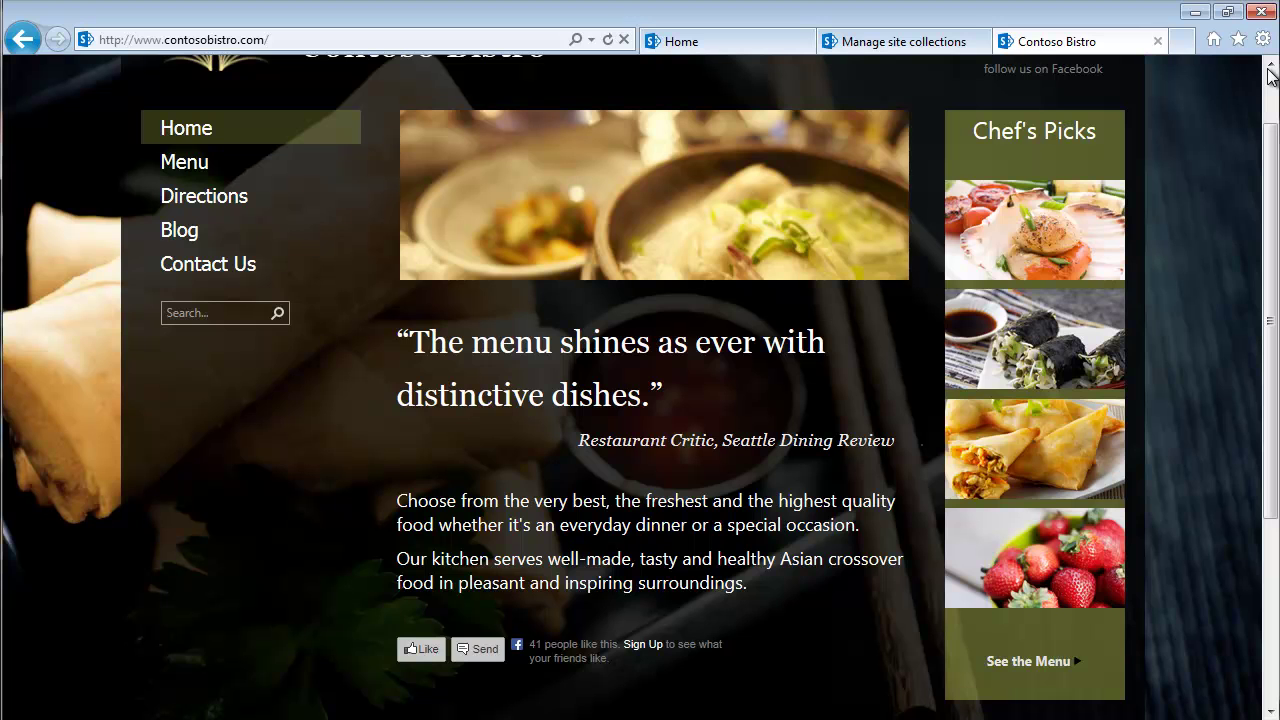
scroll(1270, 75, "up", 1)
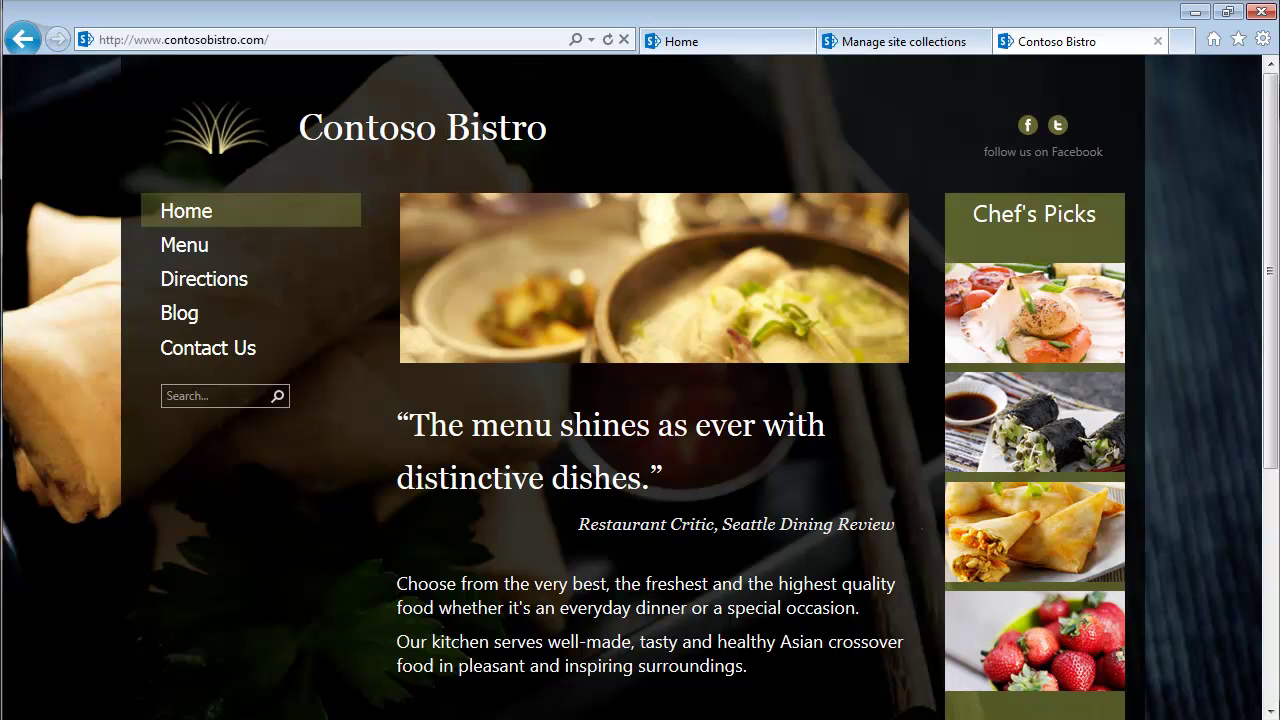
- Switch to the O365-Public-Web presentation in PowerPoint Viewer and advance to the closing Questions slide
key("alt+Tab")
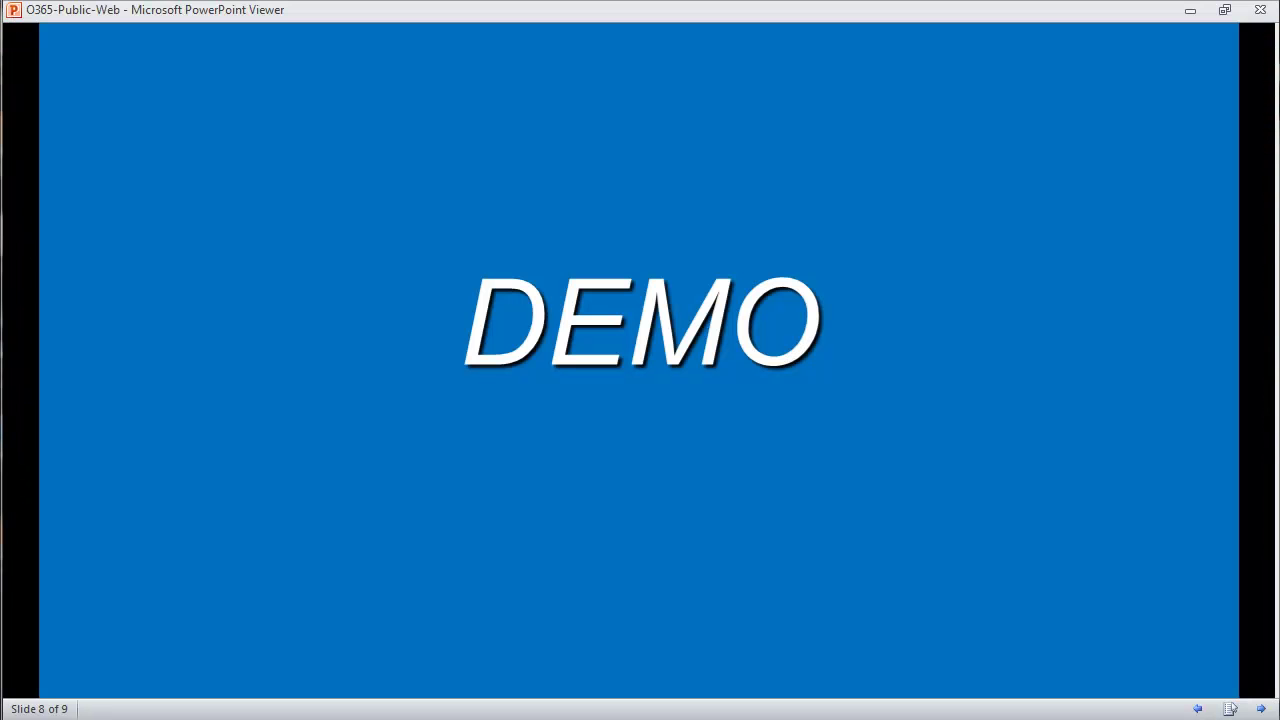
left_click(938, 524)
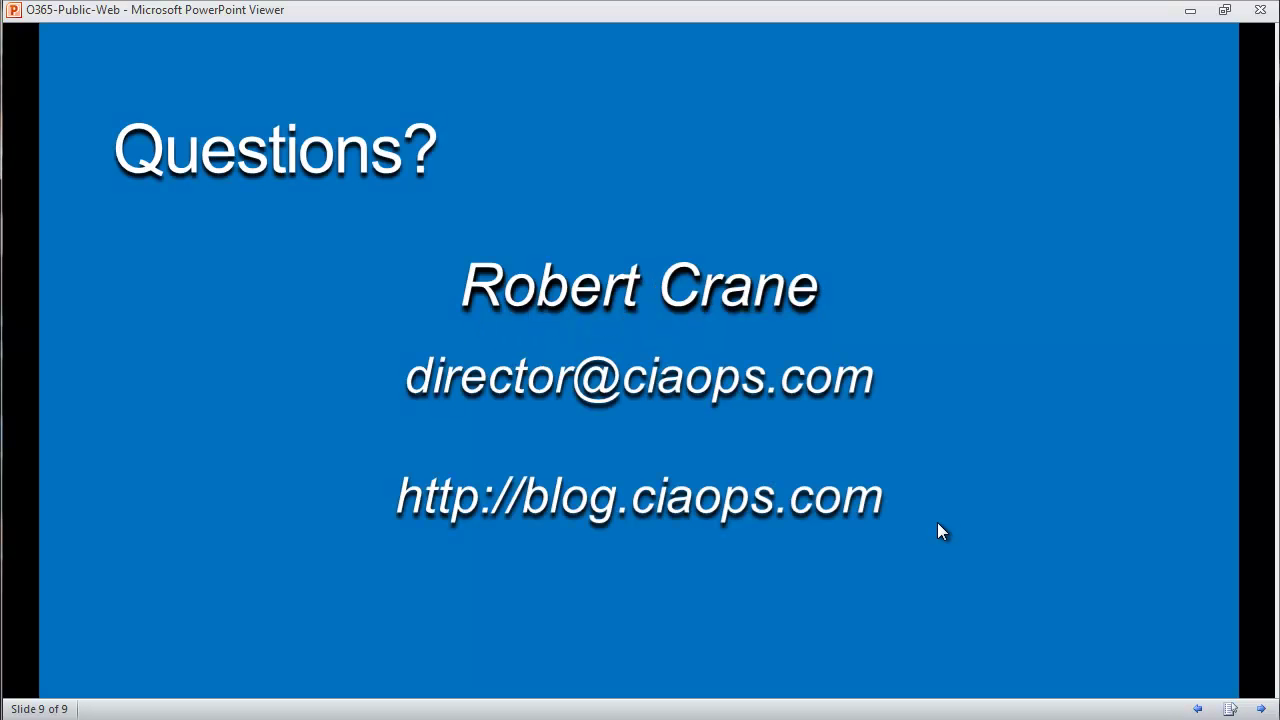